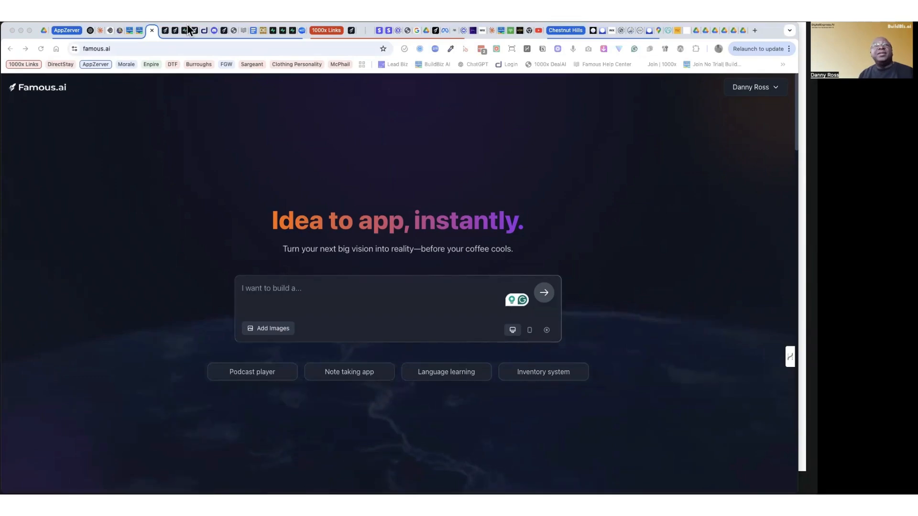
Step: Open the Famous AI App Builder from the Build Biz AI apps and generate an app from the Portfolio site sample prompt
left_click(130, 30)
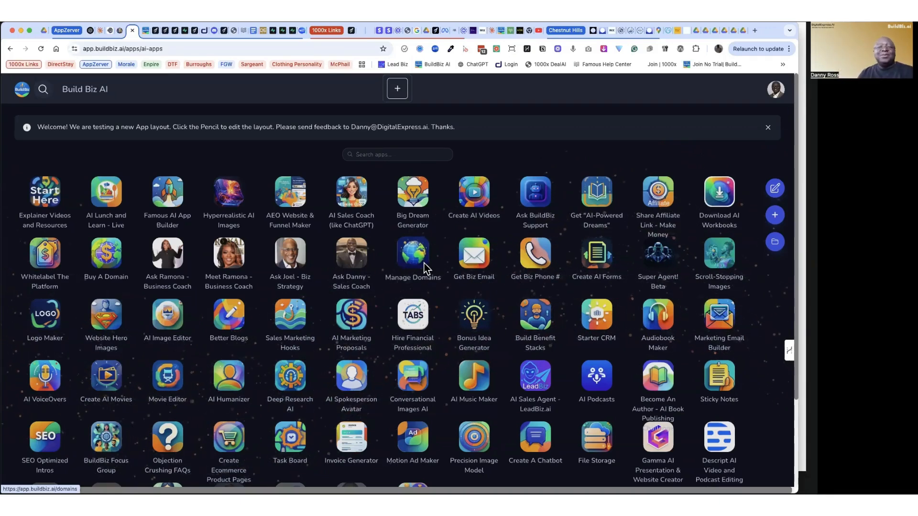
left_click(169, 201)
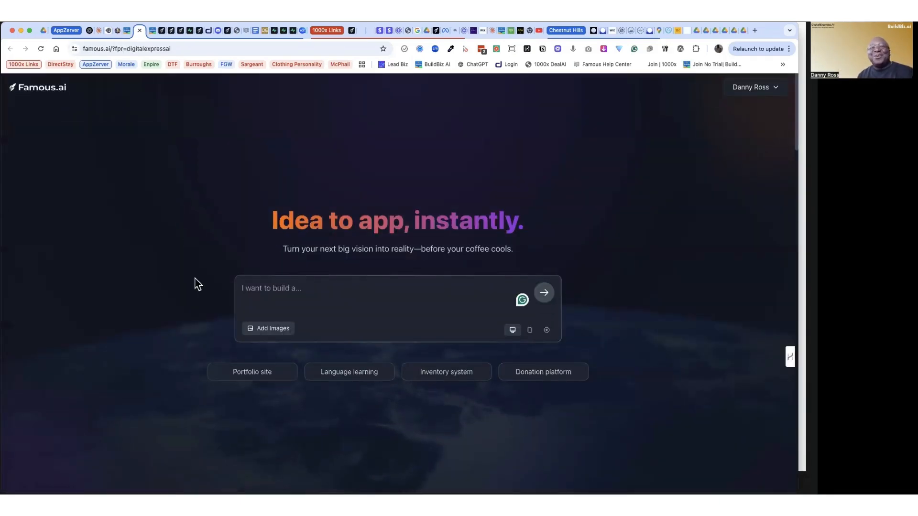
left_click(267, 292)
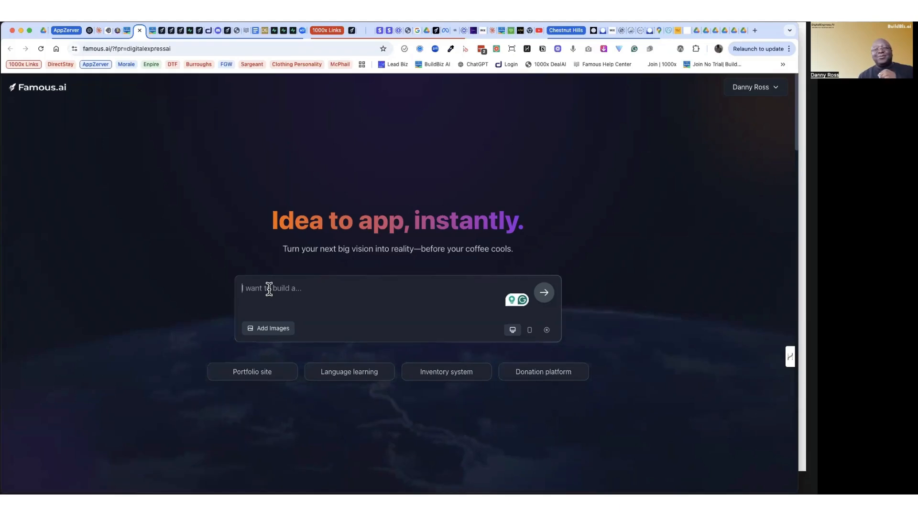
left_click(247, 378)
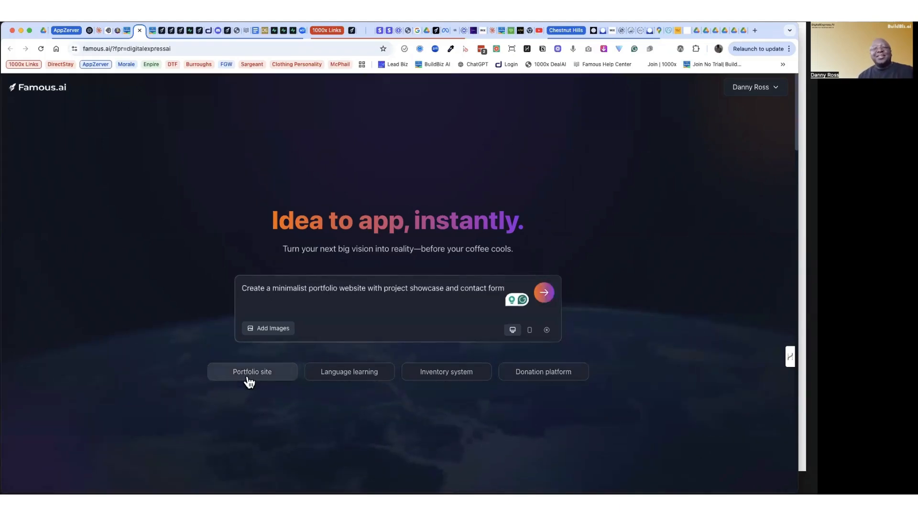
left_click(546, 294)
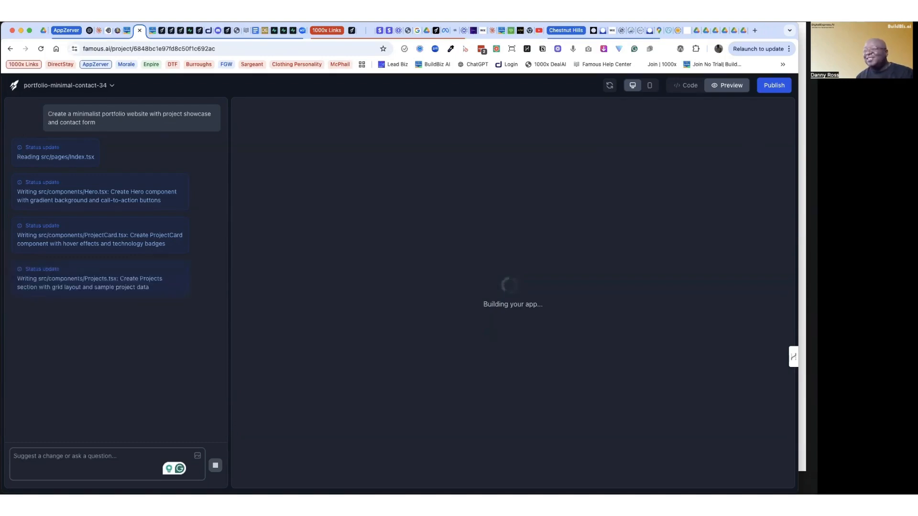
Step: Open consultmechandler.com in a new browser tab, dismiss the sign-up popup and look through the home page
left_click(752, 29)
scroll(609, 260, "down", 1)
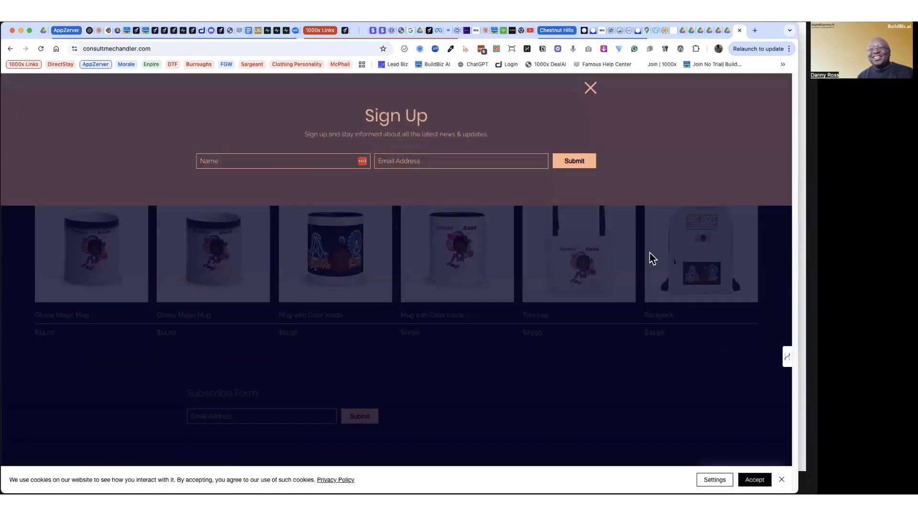
left_click(590, 87)
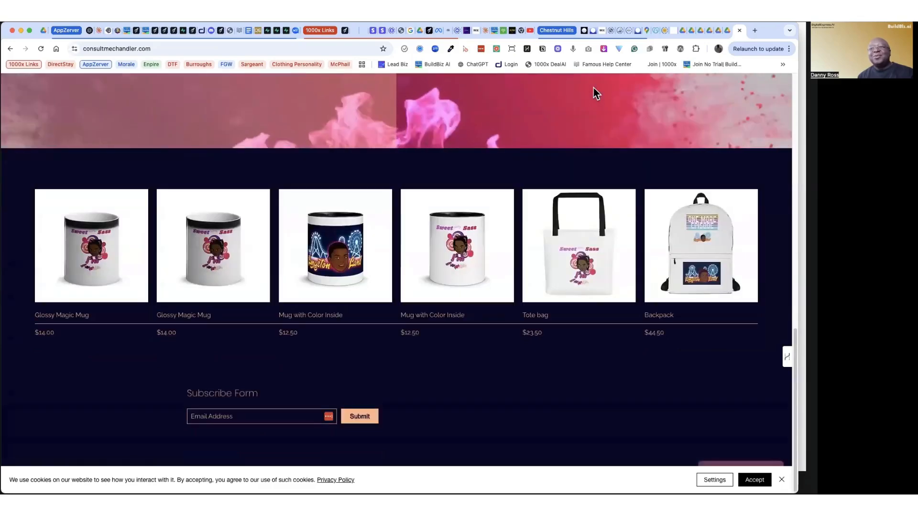
scroll(661, 247, "up", 10)
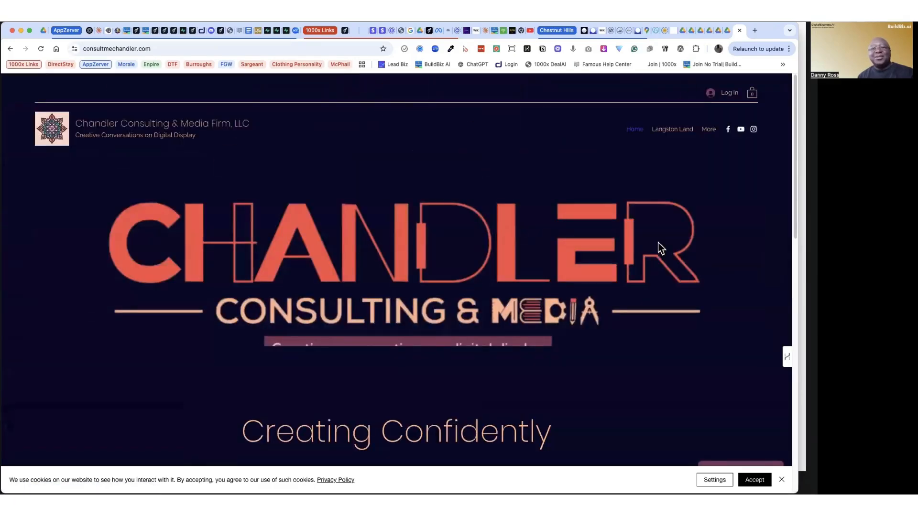
scroll(630, 248, "down", 10)
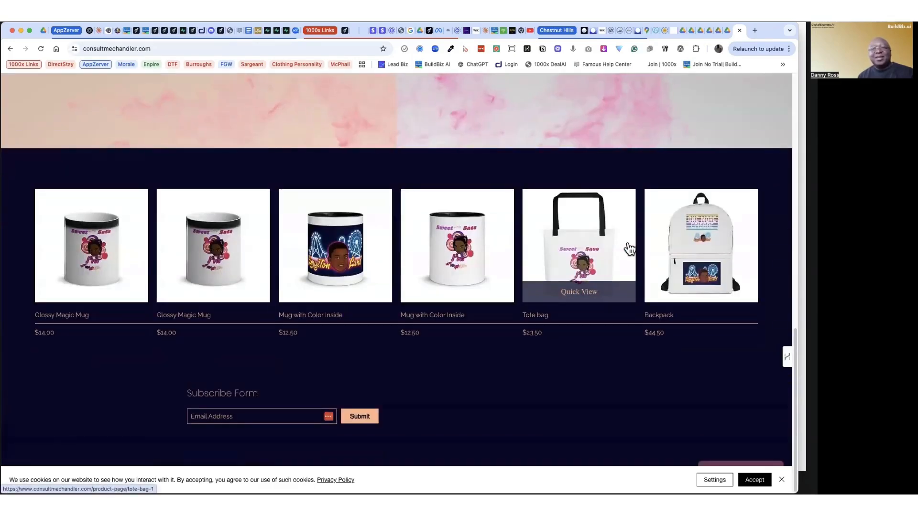
scroll(629, 249, "up", 10)
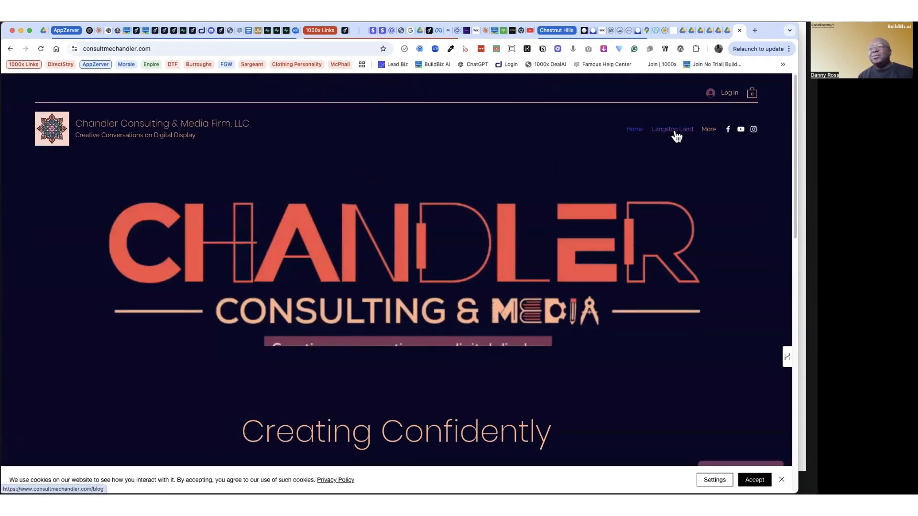
Step: Open the consulting site's Plans & Pricing page and look through it down to the request form
mouse_move(710, 133)
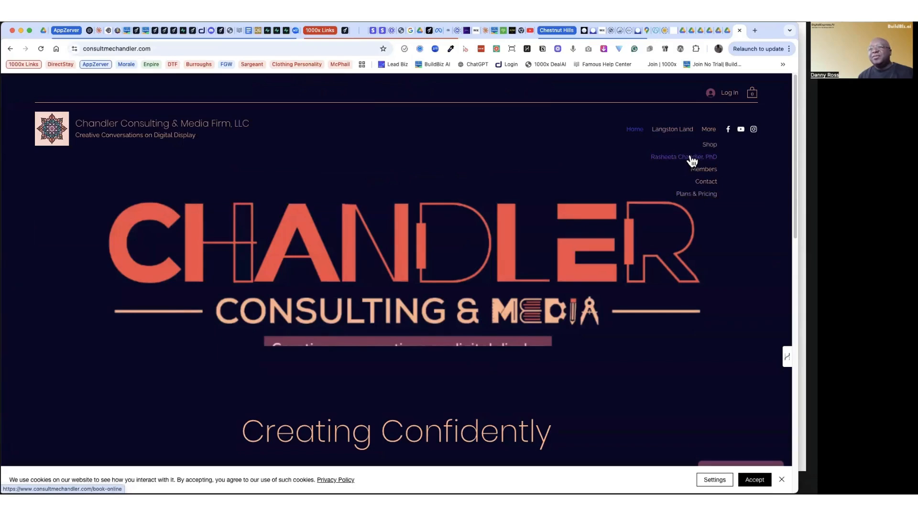
left_click(704, 199)
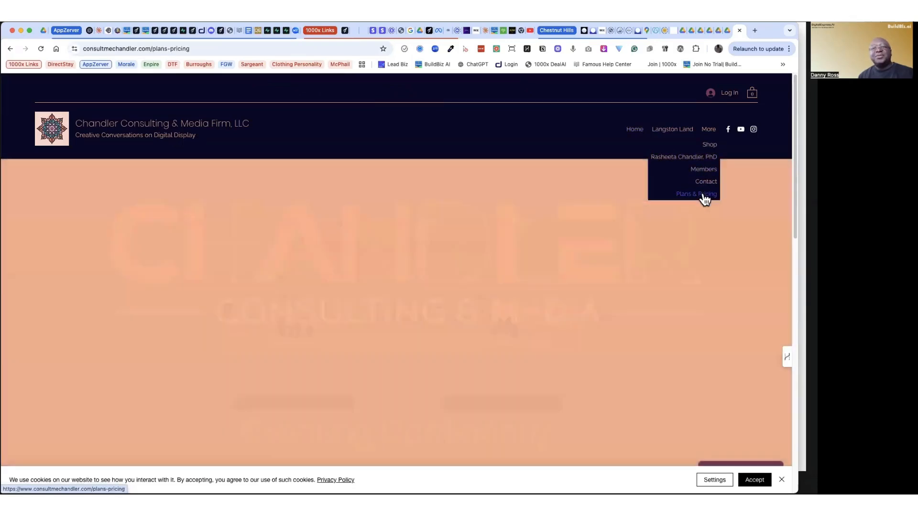
scroll(601, 220, "down", 1)
scroll(601, 217, "down", 10)
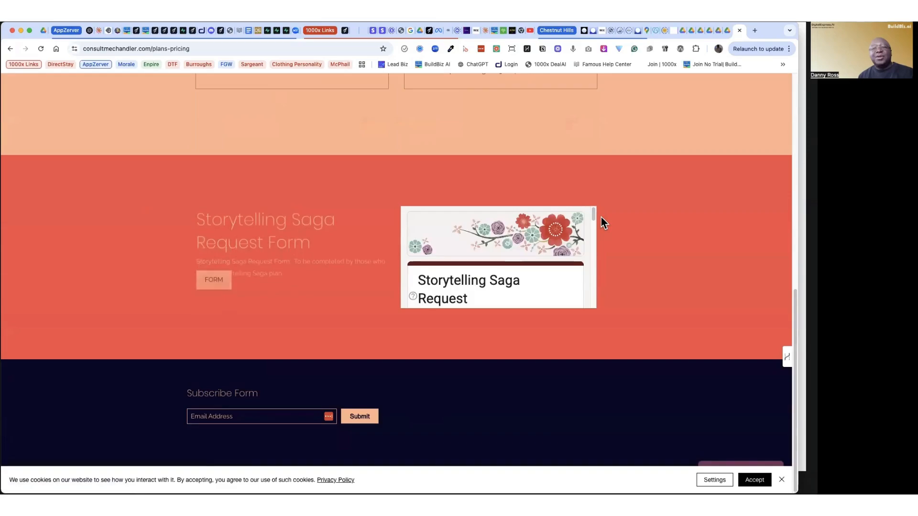
Step: Open the site's Langston Land page and look through its blog posts
scroll(600, 216, "up", 10)
left_click(682, 130)
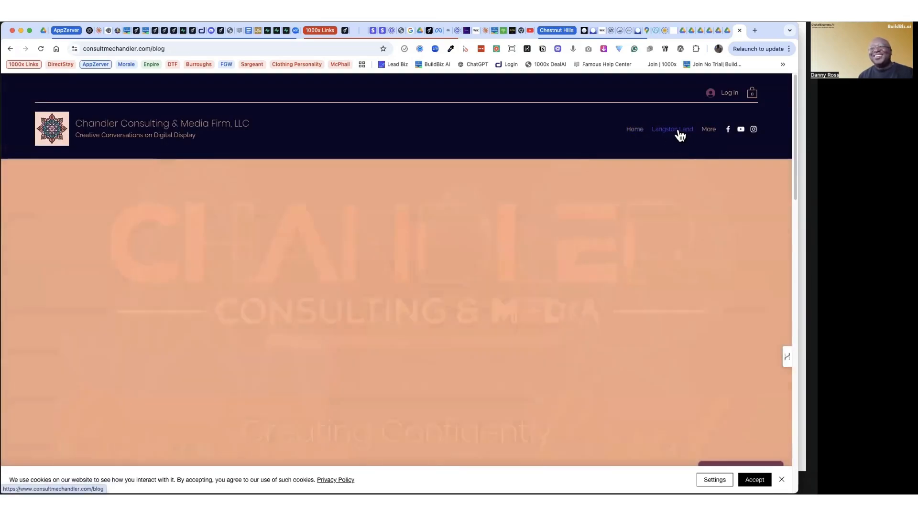
scroll(668, 221, "down", 1)
scroll(668, 222, "down", 15)
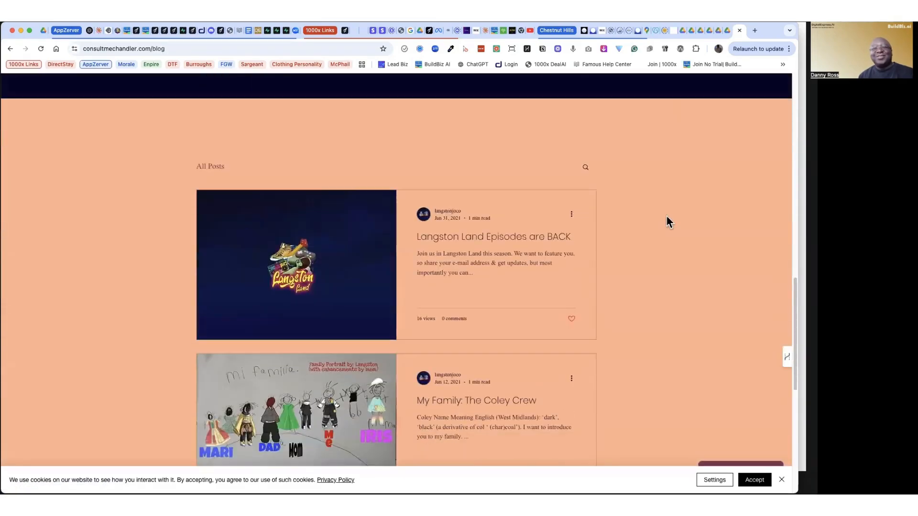
scroll(666, 220, "down", 3)
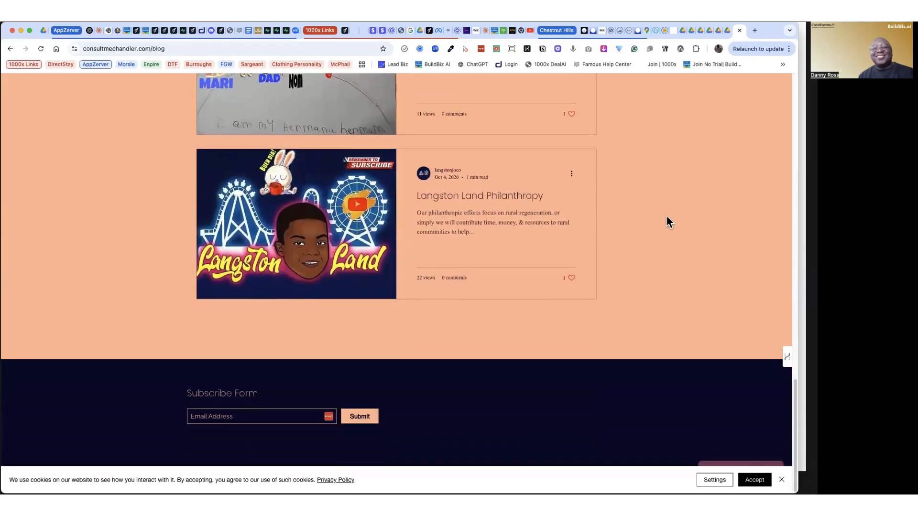
Step: Visit the site's Contact page and look through the products on its Shop page
scroll(666, 221, "up", 20)
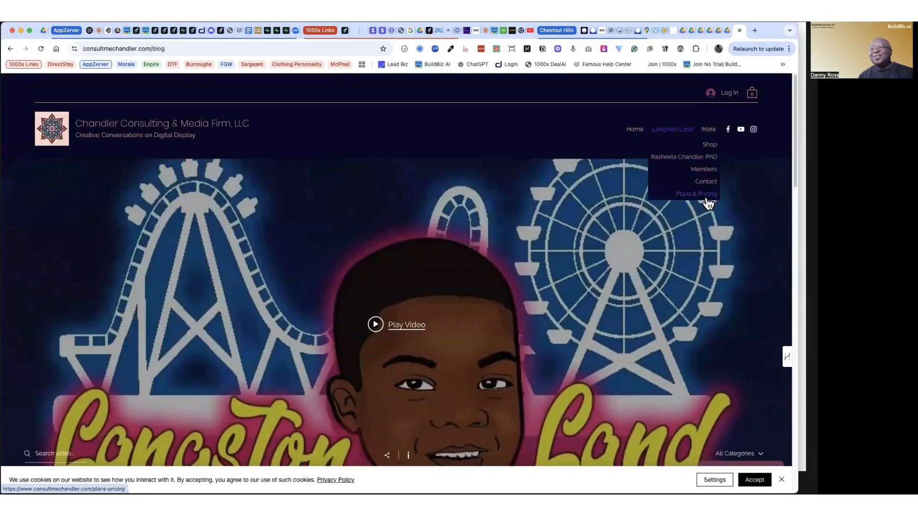
left_click(706, 182)
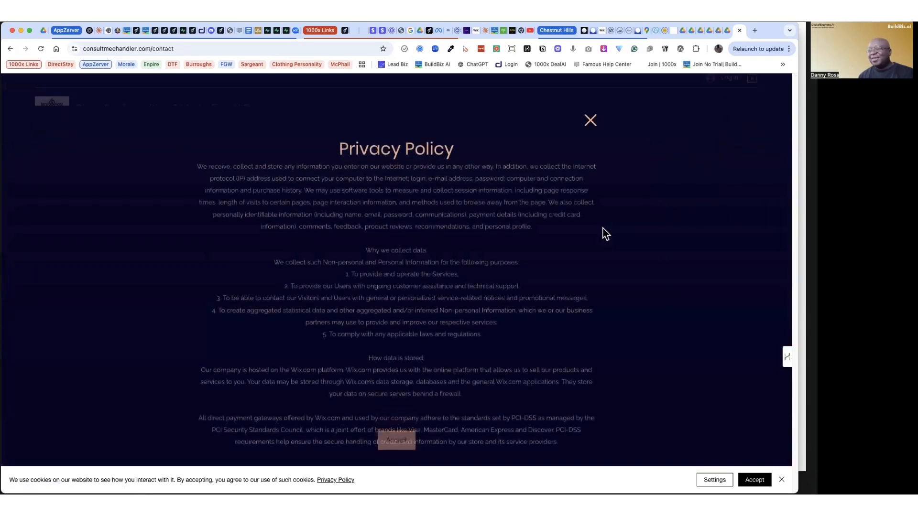
mouse_move(713, 118)
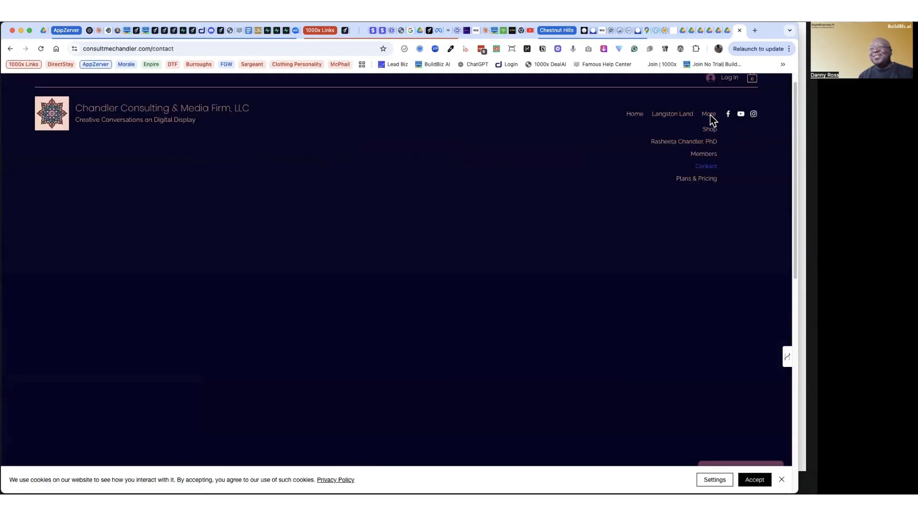
left_click(710, 134)
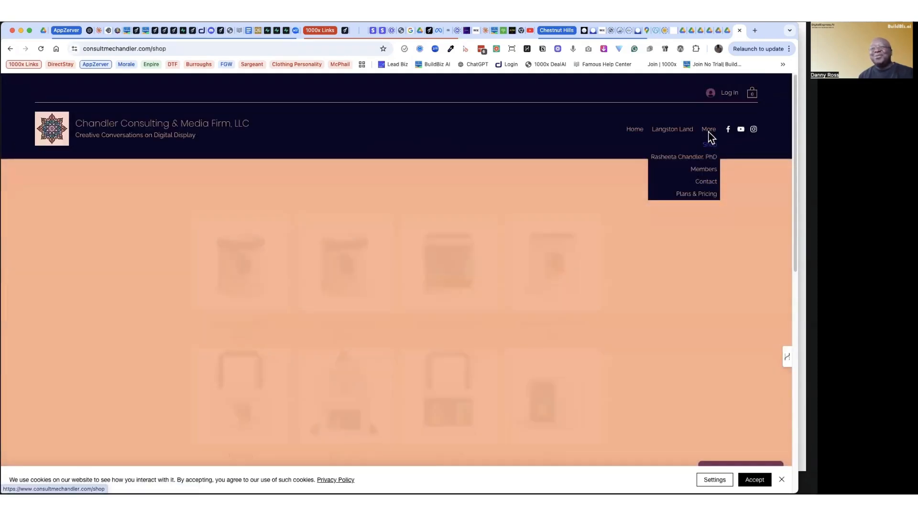
scroll(692, 237, "down", 7)
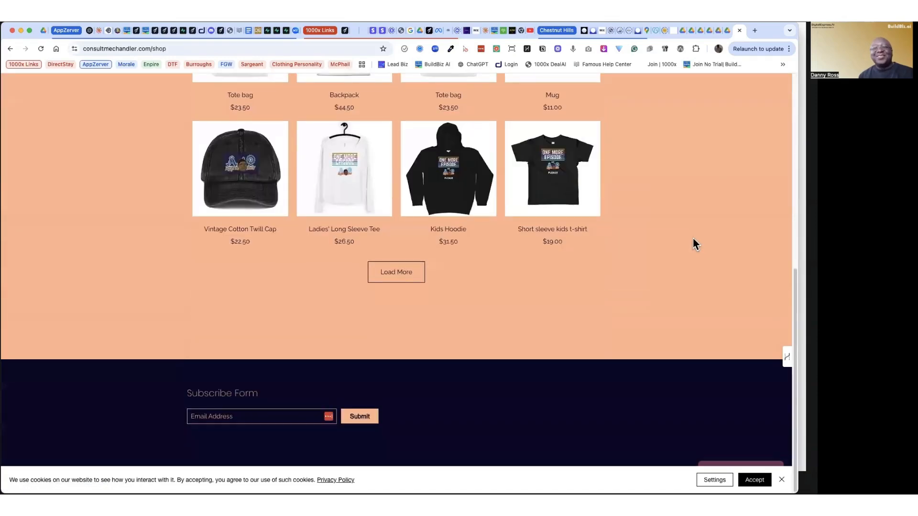
scroll(693, 237, "up", 8)
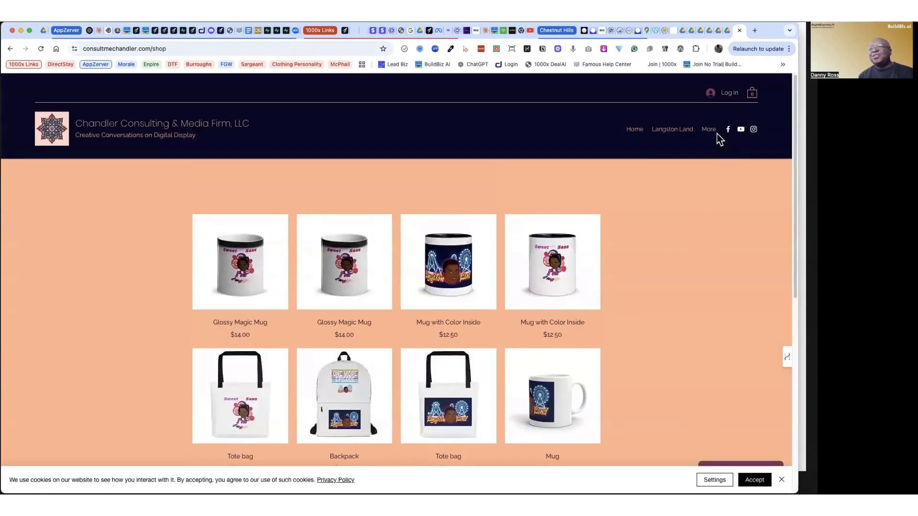
Step: Return to the site's Plans & Pricing page and copy its web address
mouse_move(706, 131)
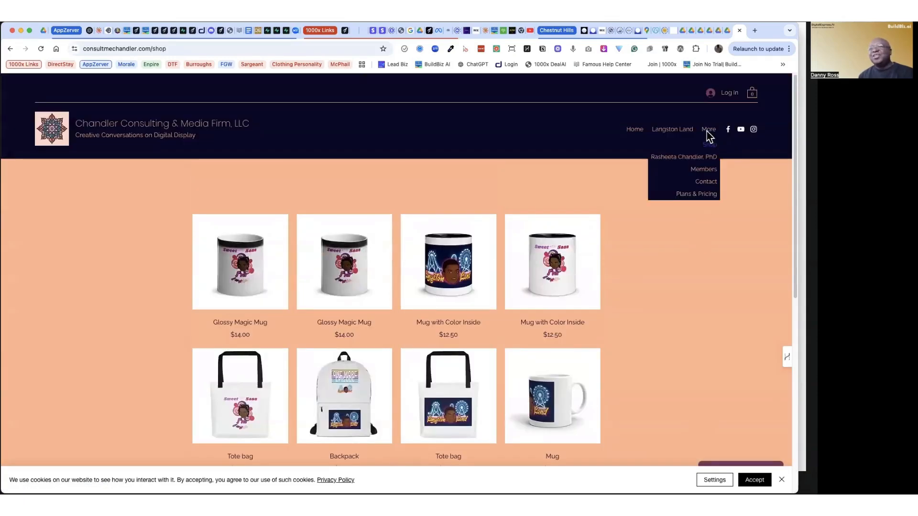
left_click(696, 195)
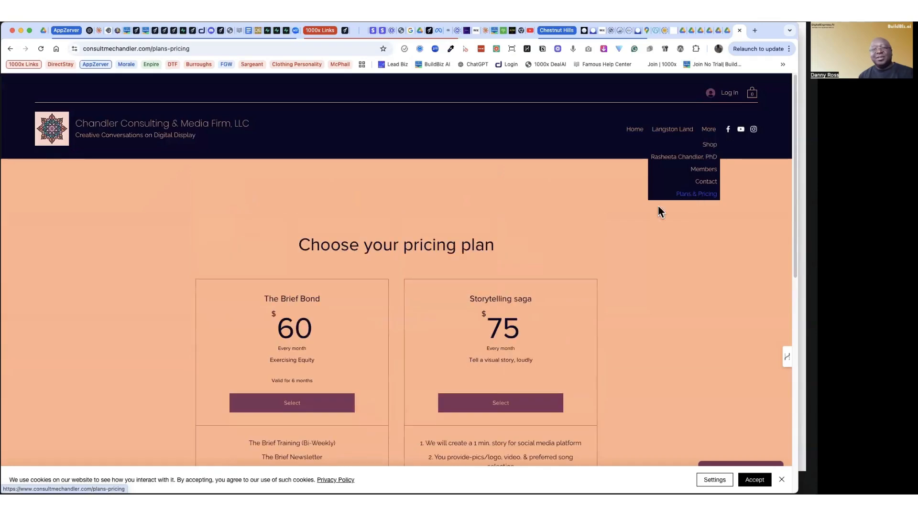
scroll(632, 211, "down", 6)
scroll(629, 210, "up", 6)
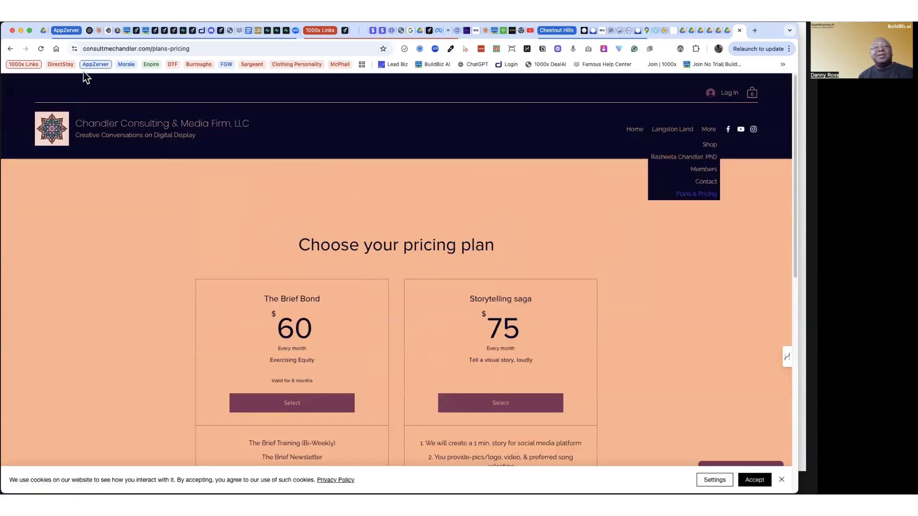
left_click(113, 49)
key("super+c")
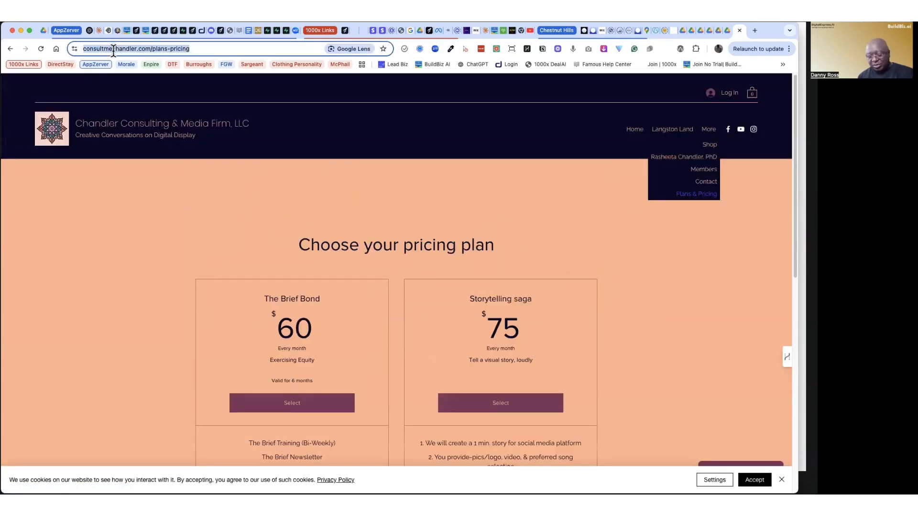
left_click(129, 30)
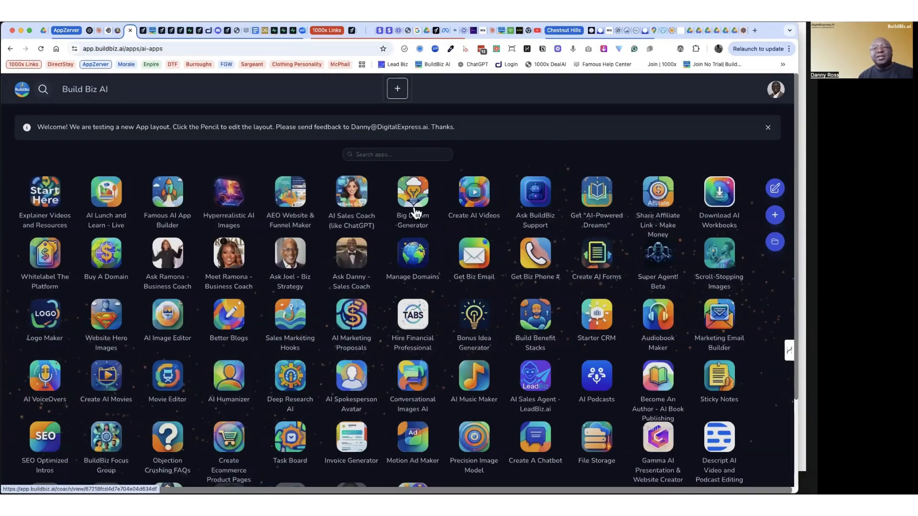
left_click(472, 196)
left_click(283, 239)
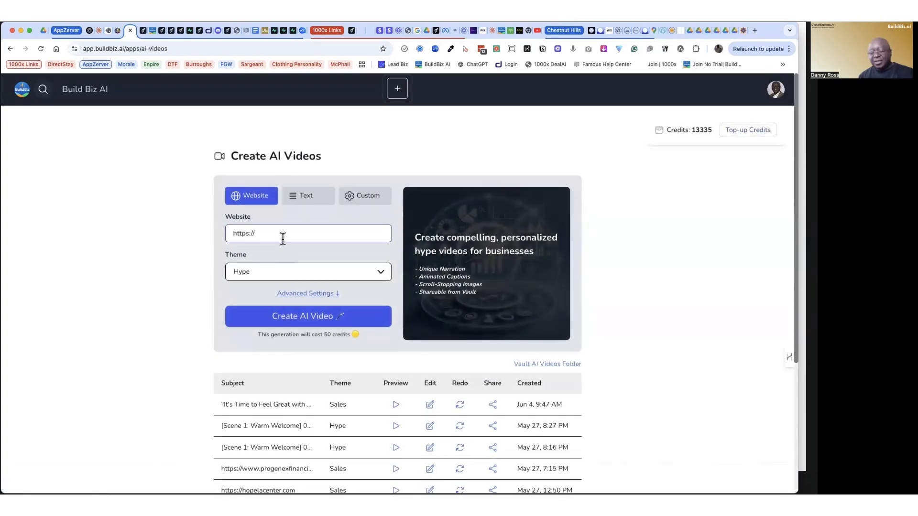
key("super+v")
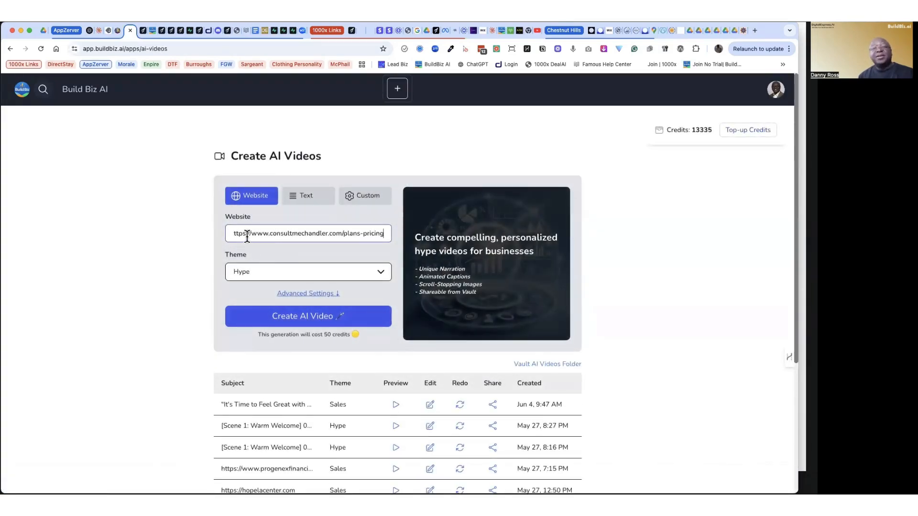
left_click(277, 258)
Step: Expand the advanced settings of the AI video and review the voice, music and caption options
left_click(298, 295)
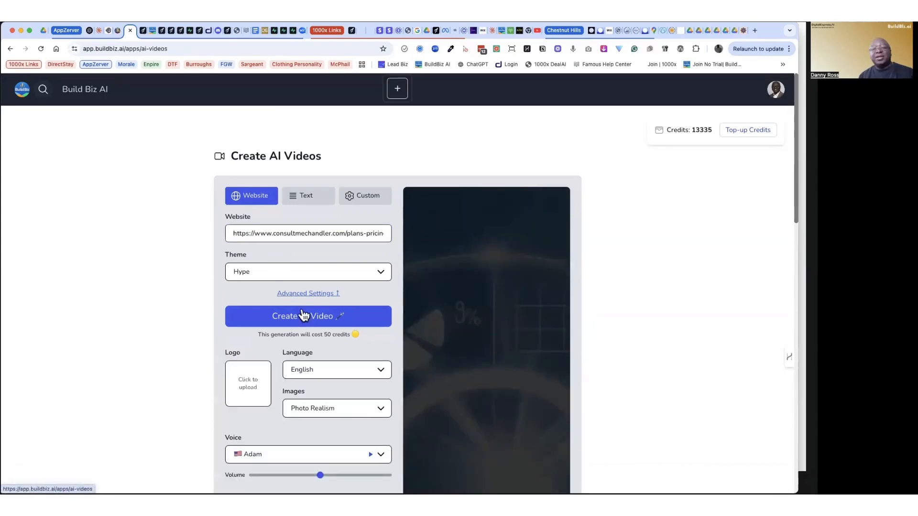
scroll(306, 339, "down", 1)
scroll(306, 335, "down", 5)
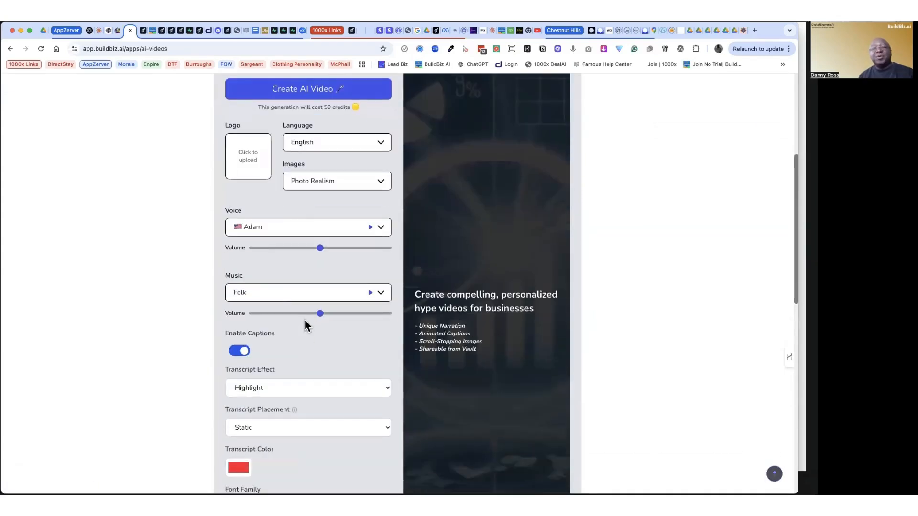
Step: Keep Adam as the video's voice and play its voice sample
left_click(312, 227)
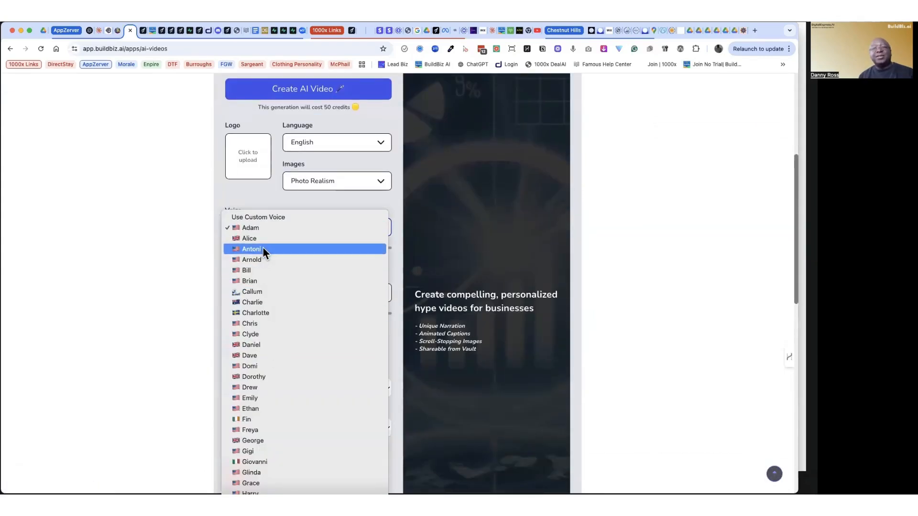
left_click(305, 231)
left_click(371, 228)
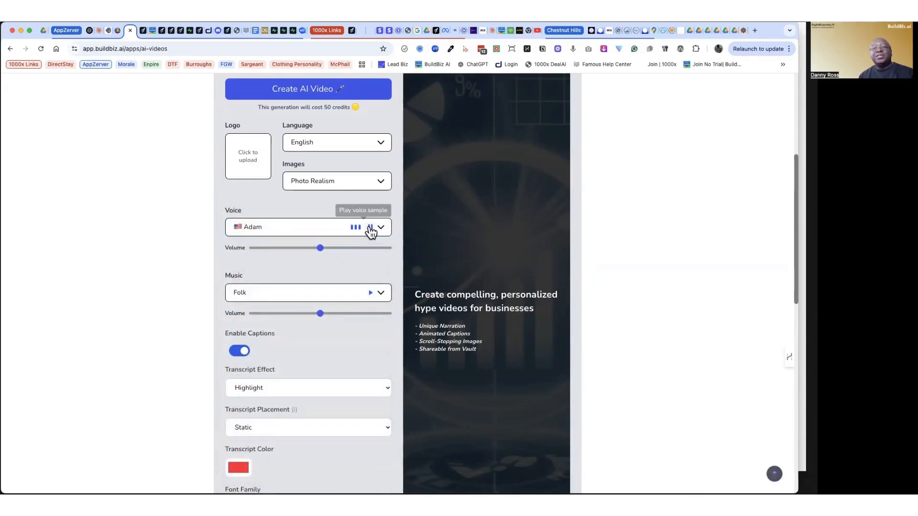
left_click(369, 228)
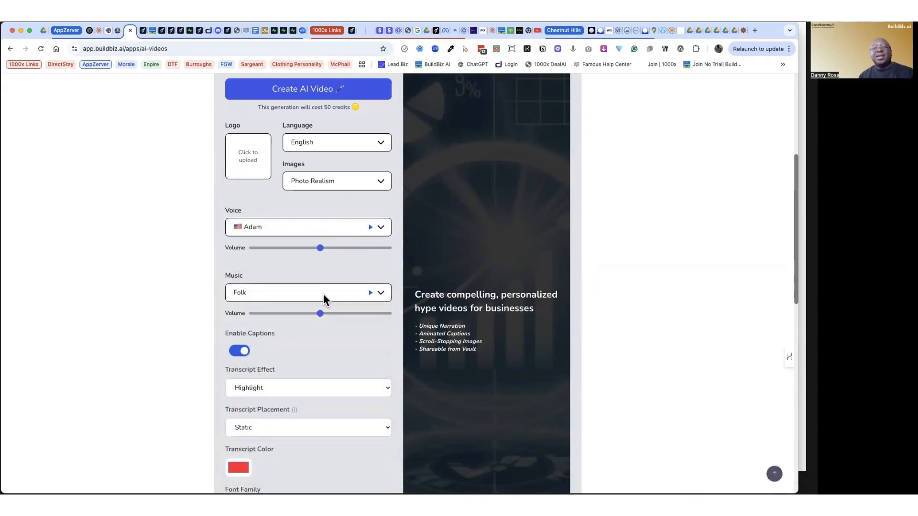
Step: Set the video's voice to Sarah, the music to Ambient and the transcript color to a dark violet-blue
left_click(381, 227)
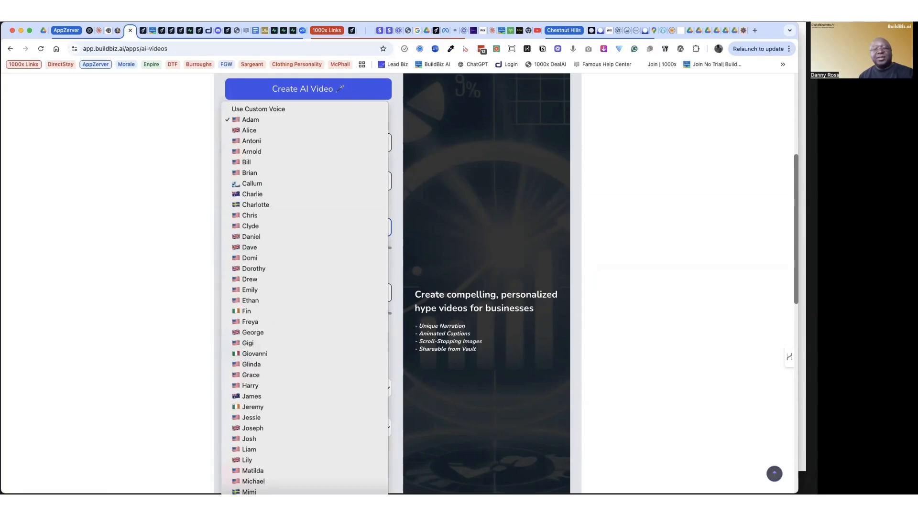
left_click(267, 507)
left_click(292, 514)
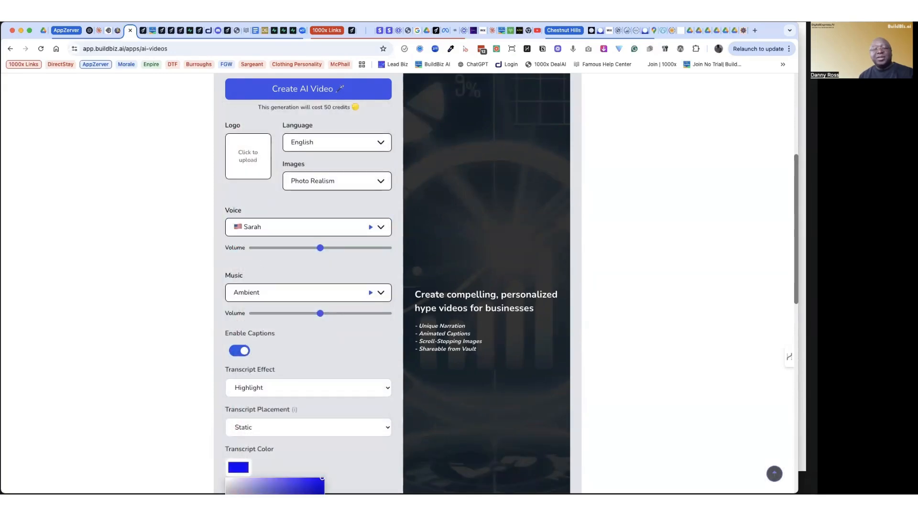
left_click(291, 489)
left_click(359, 461)
Step: Set the video orientation to Landscape and start creating the AI video
scroll(360, 462, "down", 1)
scroll(360, 467, "down", 2)
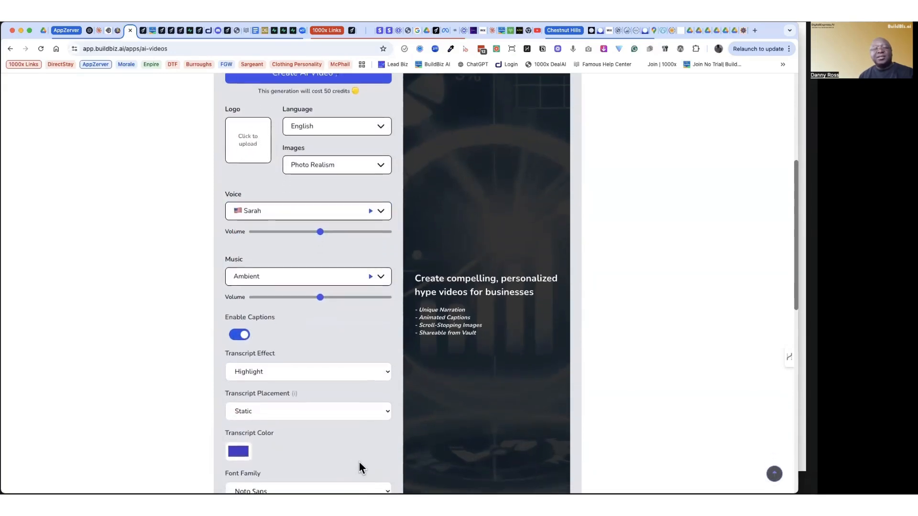
scroll(679, 315, "down", 15)
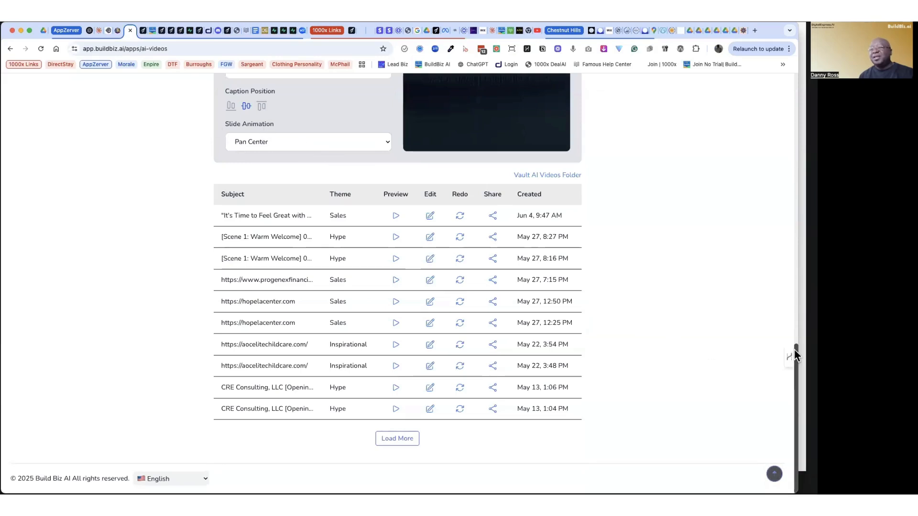
left_click_drag(791, 347, 791, 301)
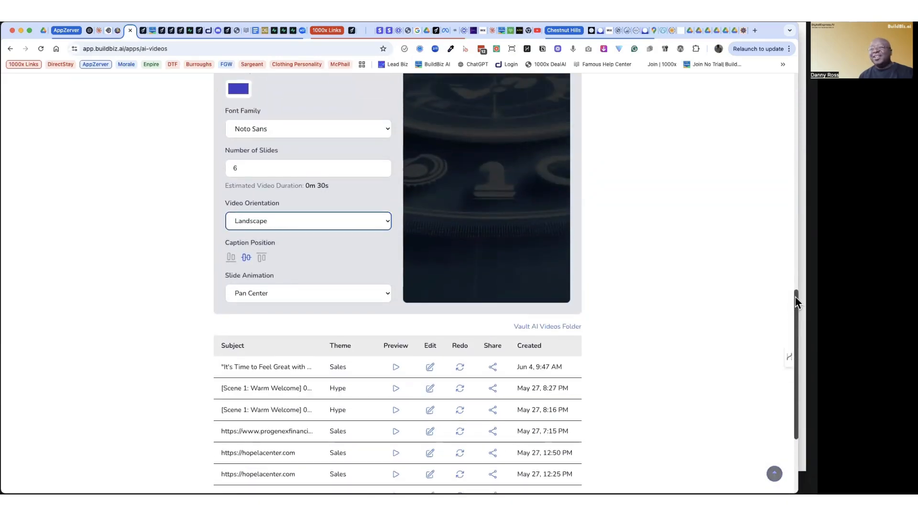
left_click_drag(795, 301, 793, 133)
left_click(286, 191)
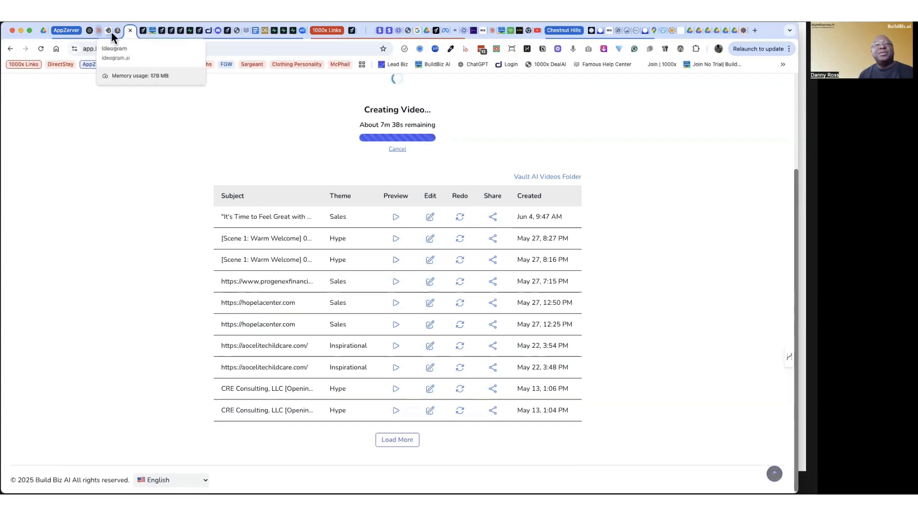
Step: Switch to the Famous.ai portfolio project and look through the hero, Featured Projects and contact sections of the generated site
left_click(142, 31)
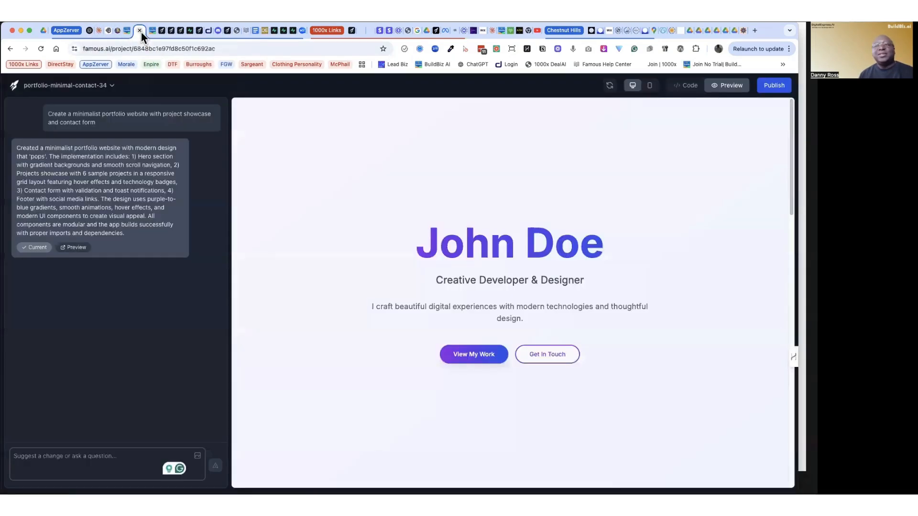
scroll(354, 272, "down", 5)
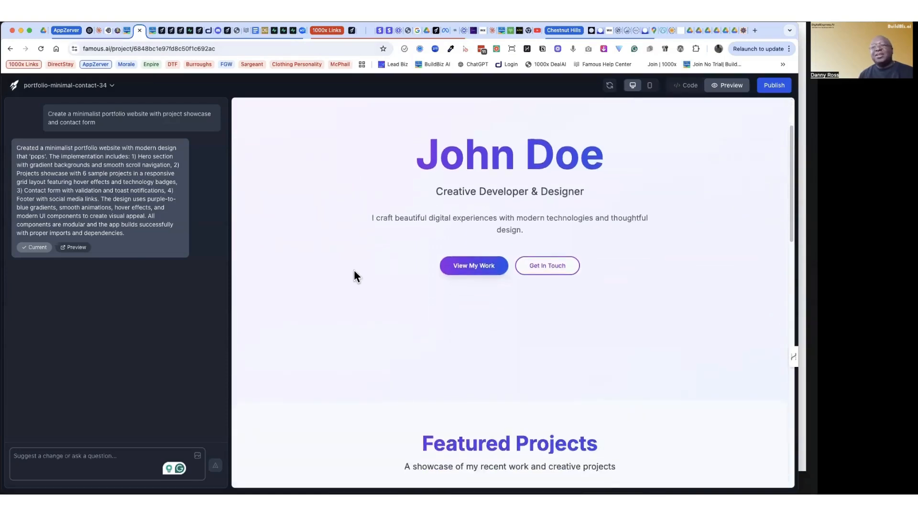
scroll(354, 273, "down", 5)
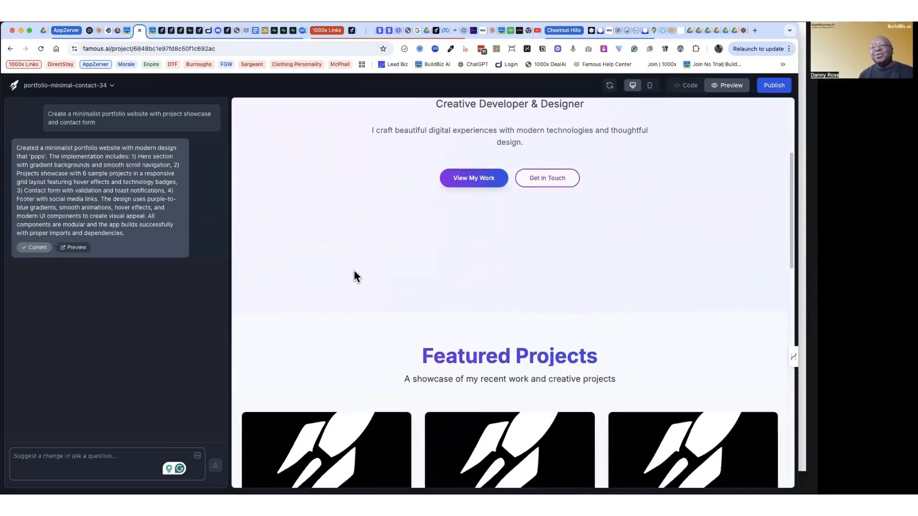
scroll(354, 273, "down", 10)
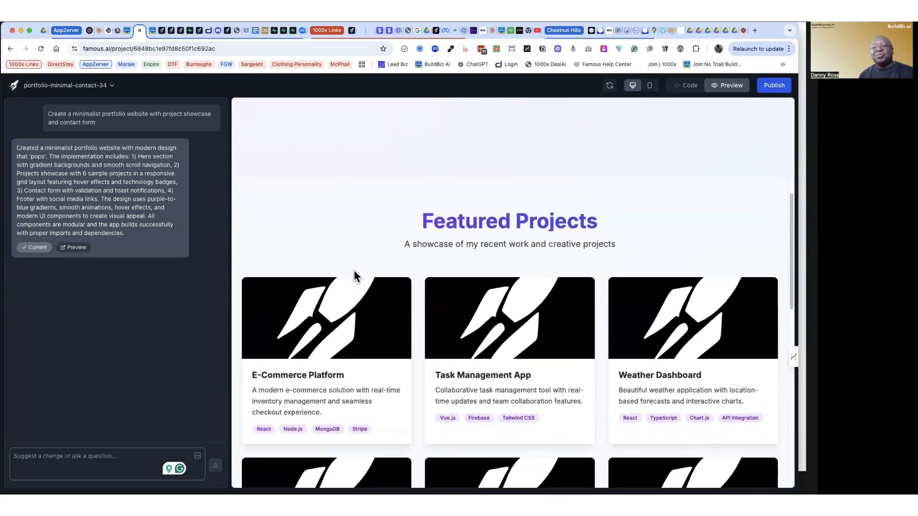
scroll(354, 270, "down", 9)
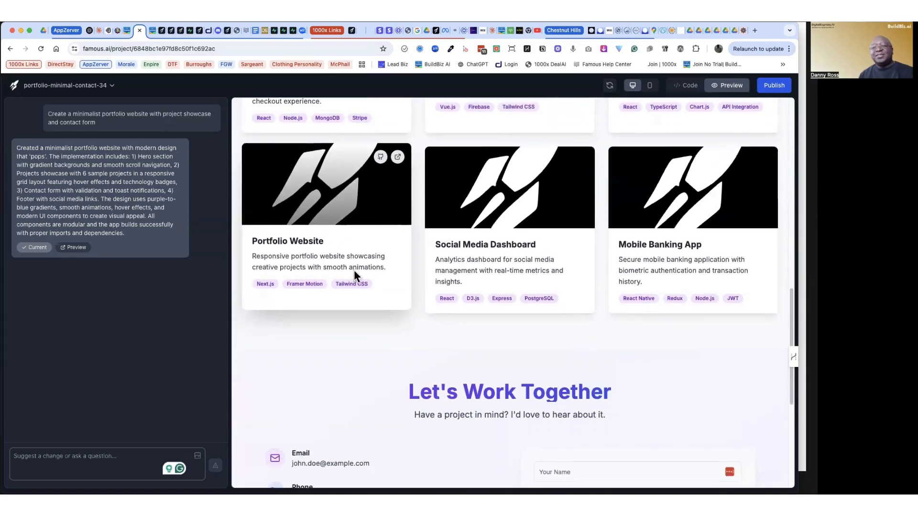
scroll(354, 269, "up", 20)
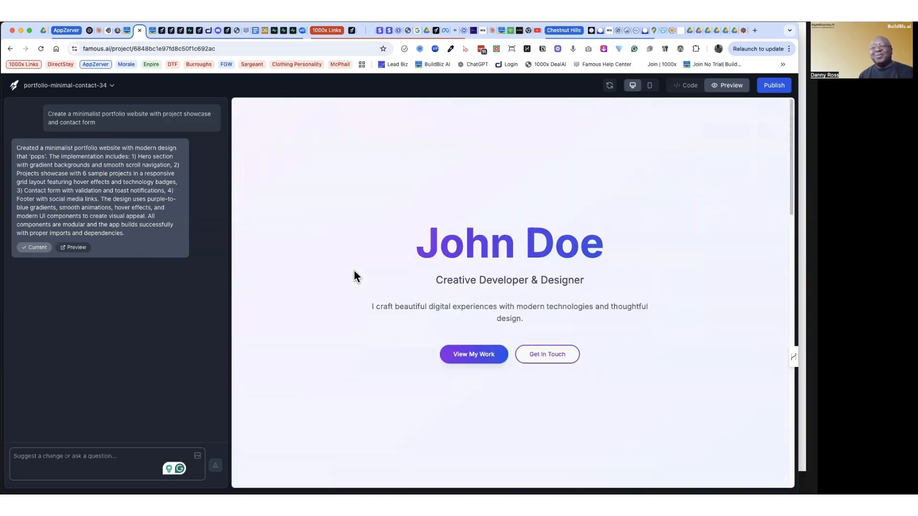
scroll(354, 271, "down", 6)
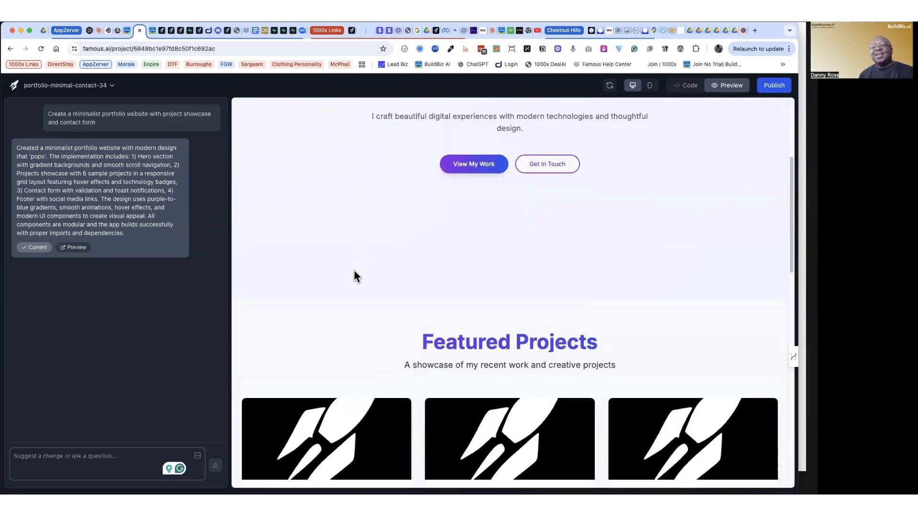
scroll(354, 270, "down", 2)
scroll(353, 270, "up", 8)
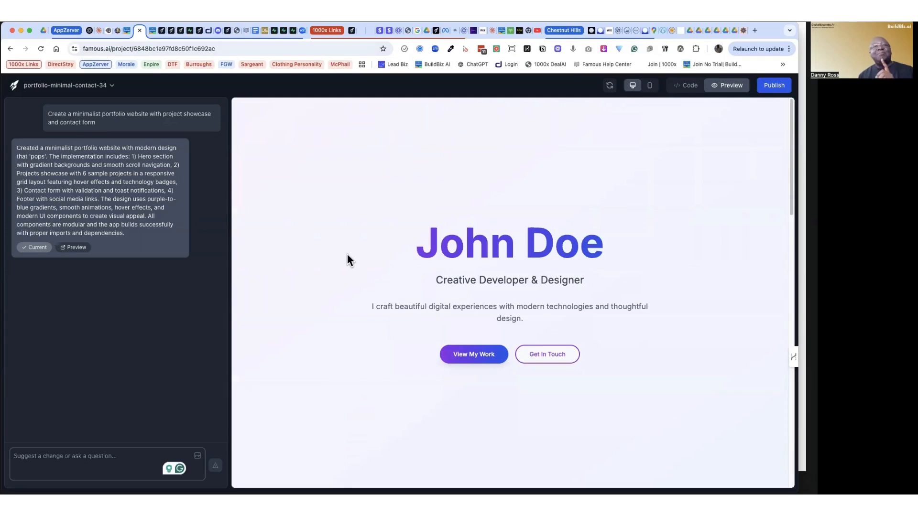
Step: Review the original prompt, test the site's View My Work link and examine the contact form and footer
triple_click(85, 115)
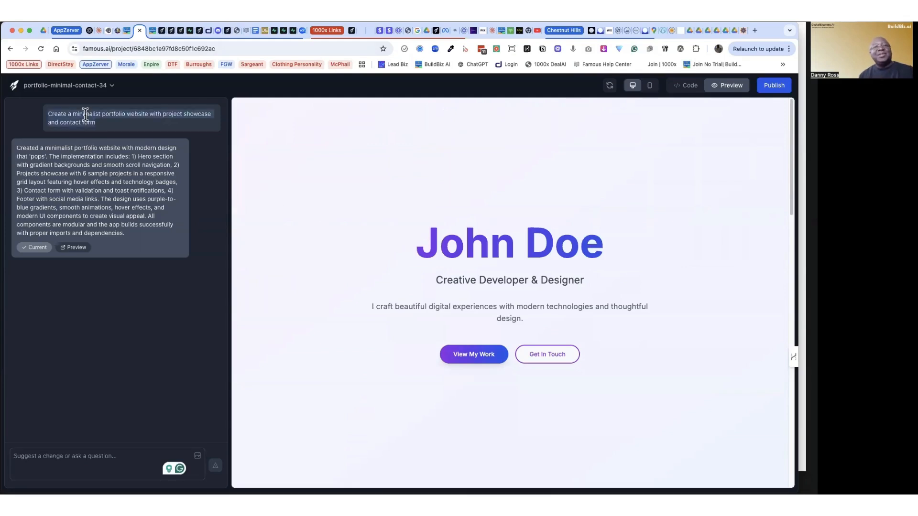
left_click(85, 115)
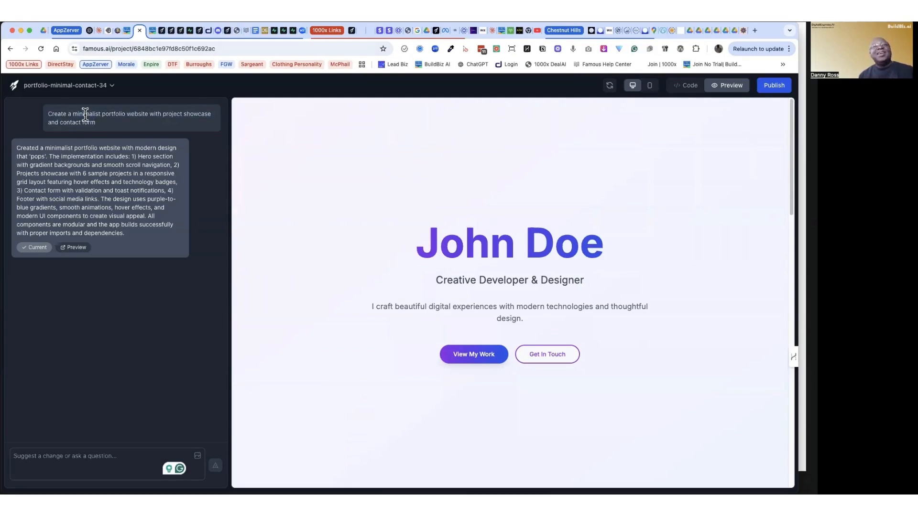
scroll(361, 277, "down", 1)
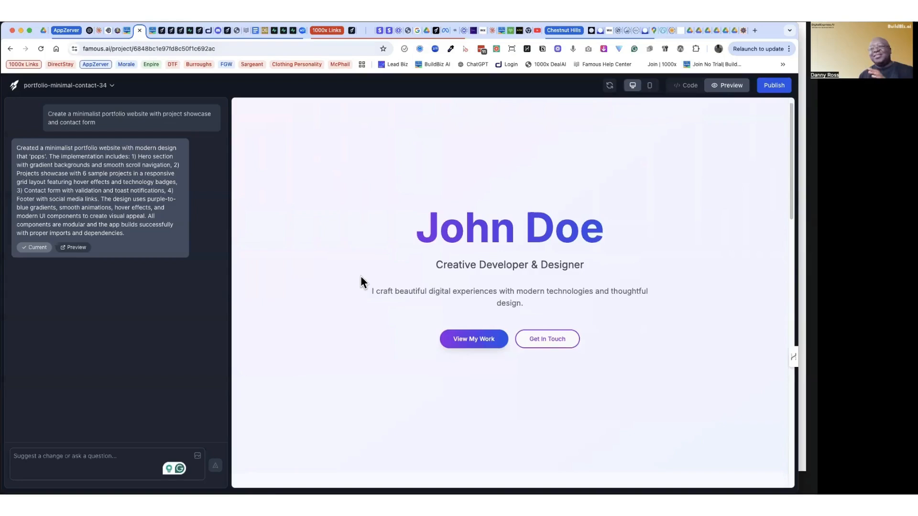
scroll(362, 278, "up", 1)
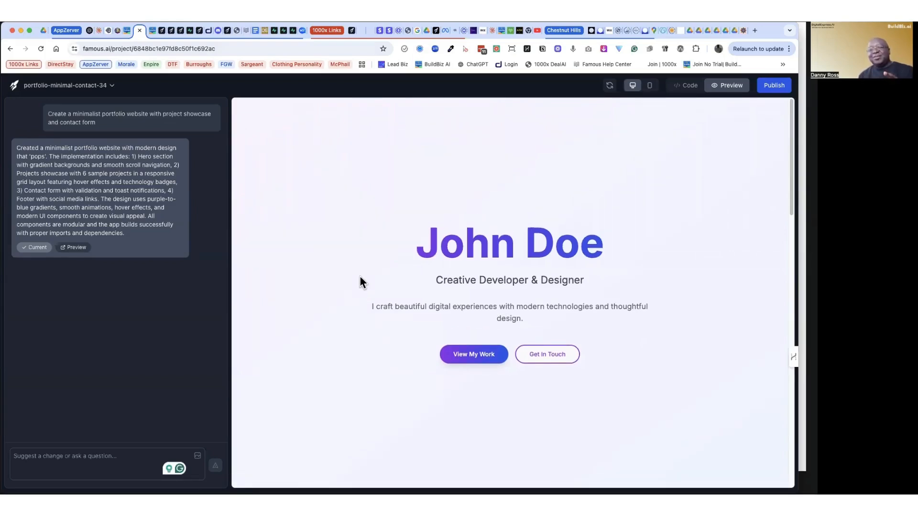
scroll(360, 277, "down", 5)
scroll(360, 278, "up", 4)
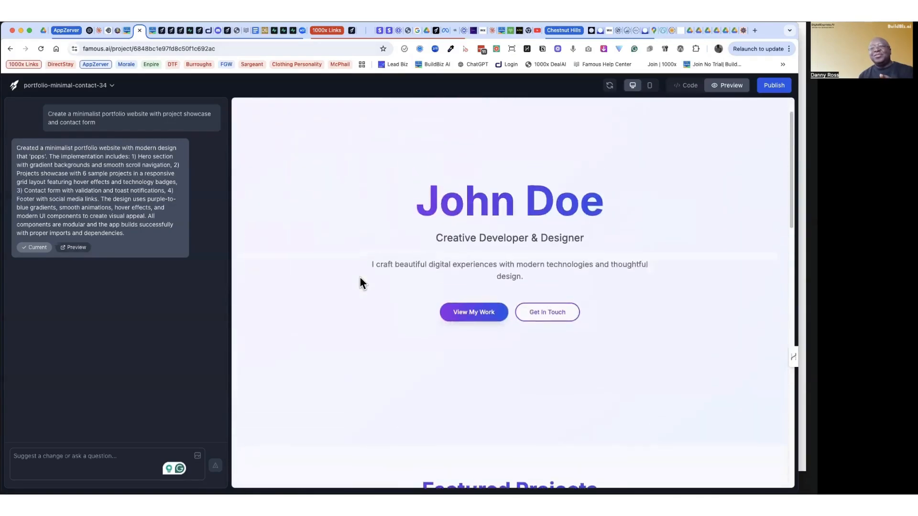
left_click(481, 322)
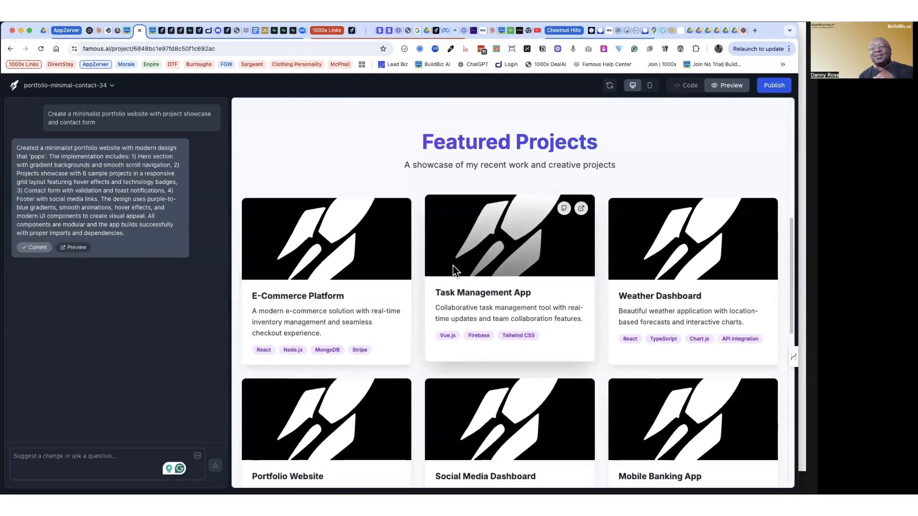
scroll(477, 323, "down", 10)
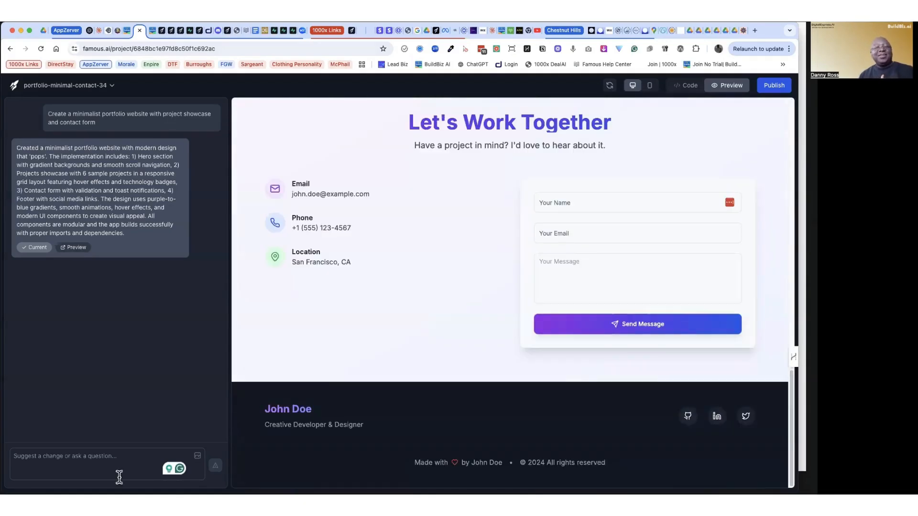
scroll(371, 302, "up", 18)
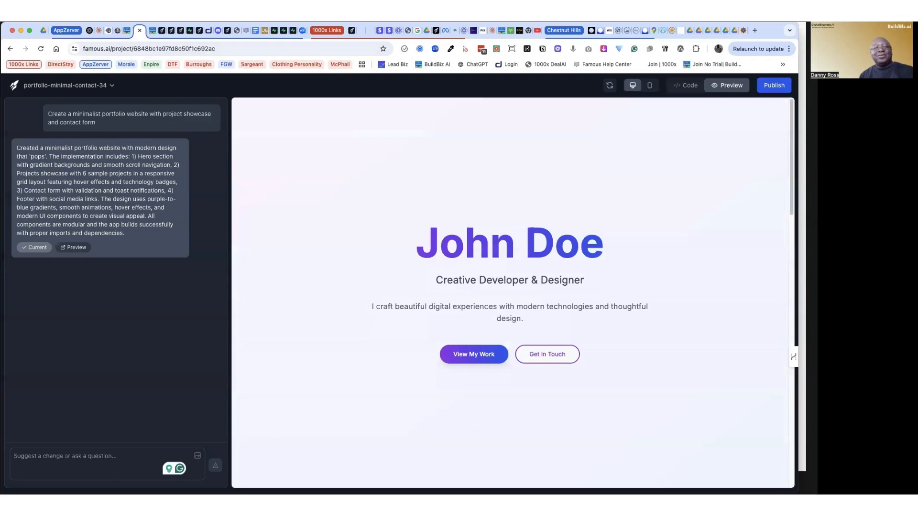
Step: Submit the change request "Meke this site more exciting, add animation, and Make It Pop!" for the portfolio site
left_click(62, 460)
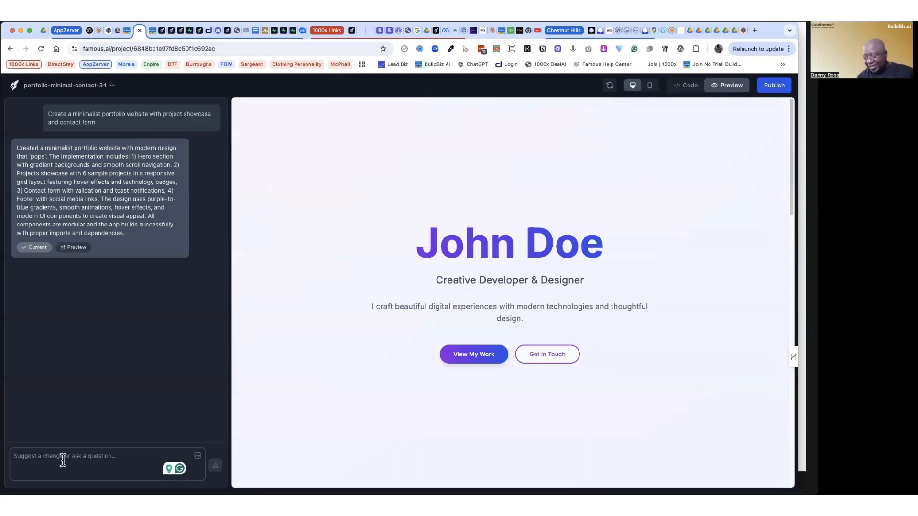
type("Mek")
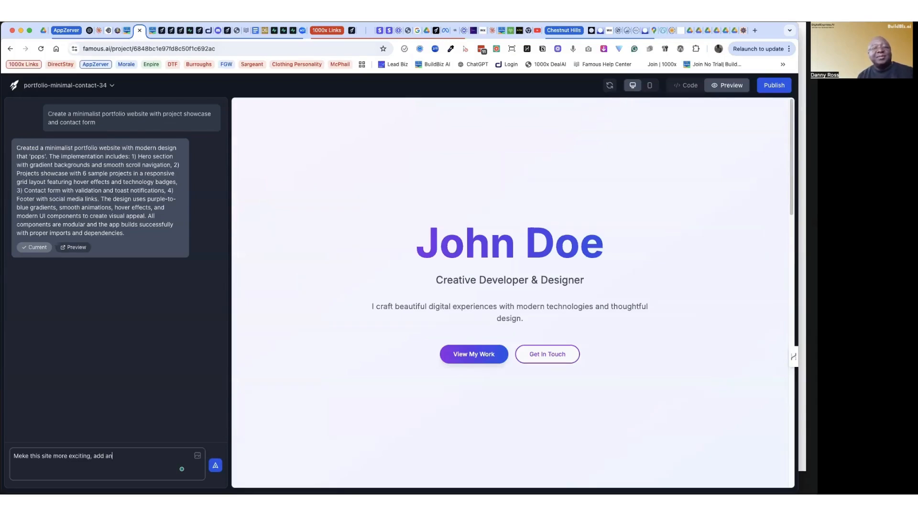
type("ation, and")
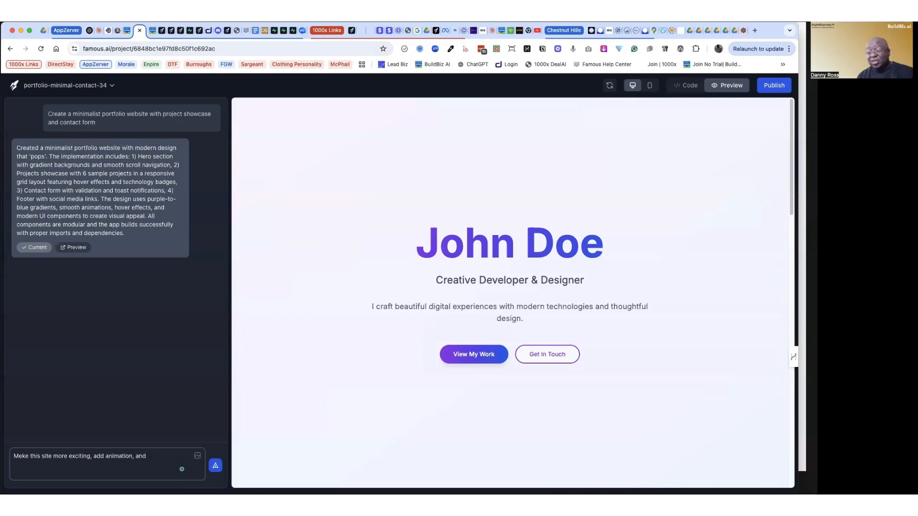
type(" Make It Pop!")
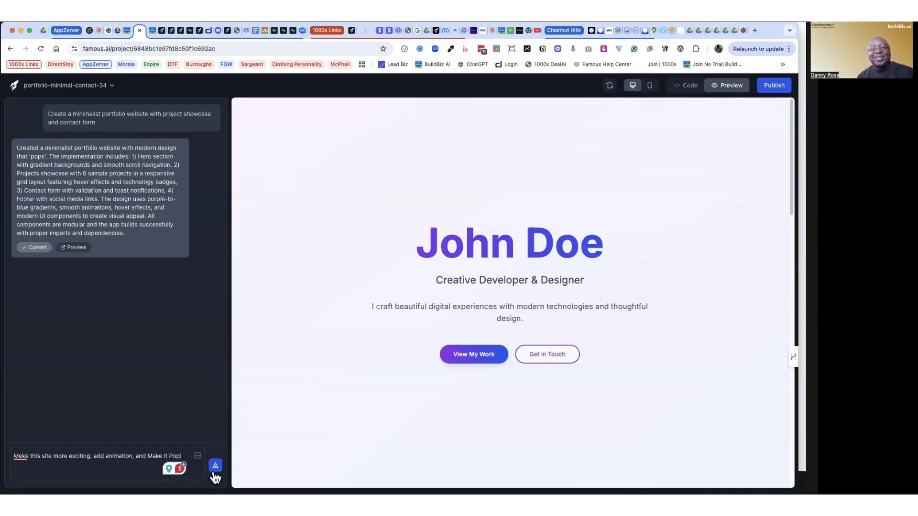
left_click(215, 473)
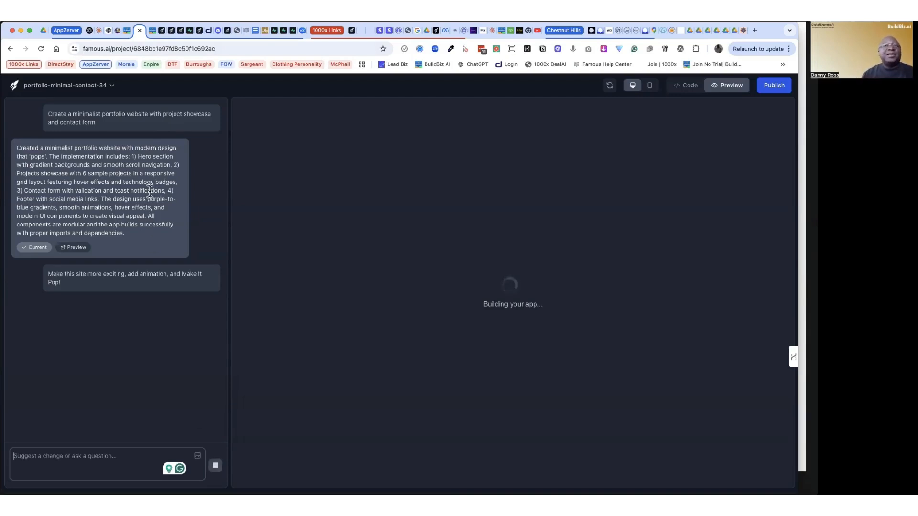
Step: Open the Famous.ai start page and fill the app prompt with the Inventory system example
left_click(163, 32)
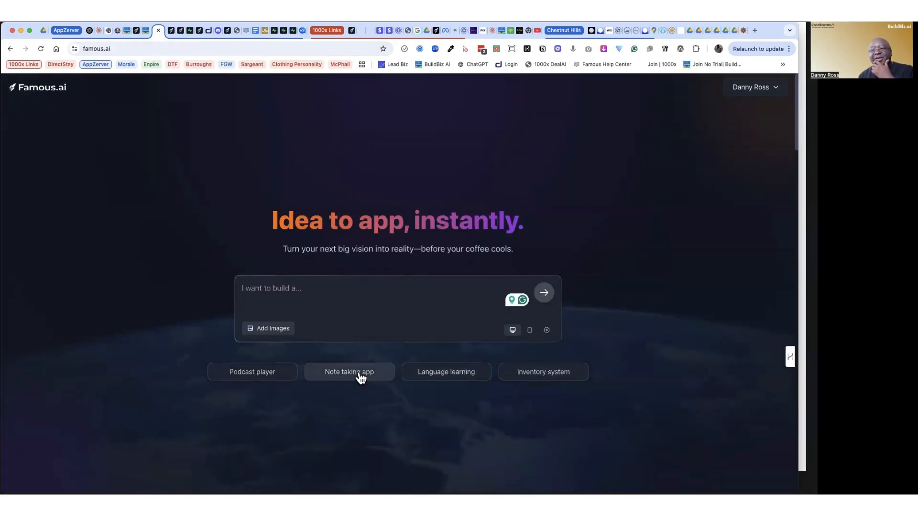
left_click(549, 378)
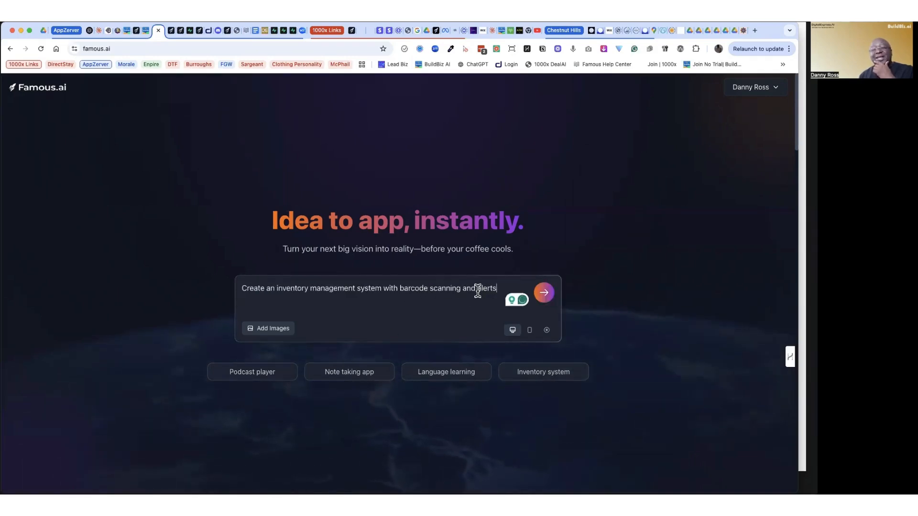
double_click(405, 287)
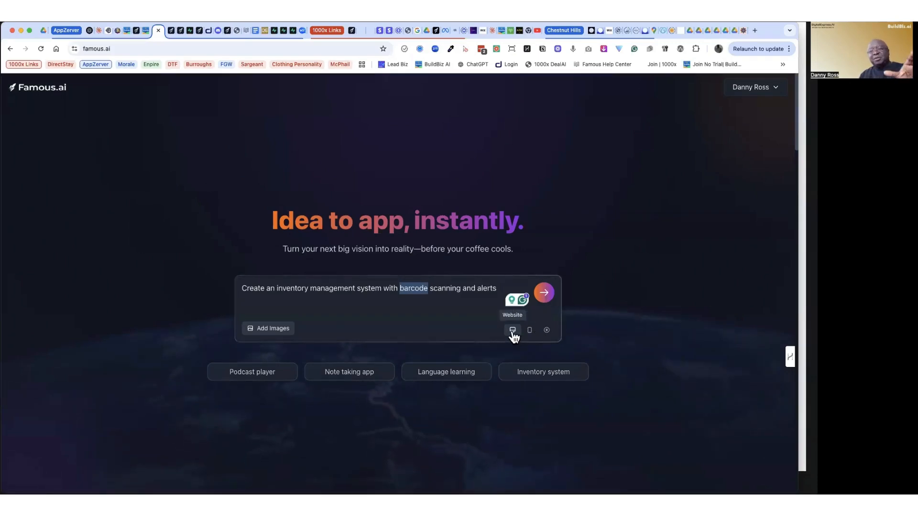
Step: Compare the Website and mobile output types for the inventory system prompt
left_click(530, 331)
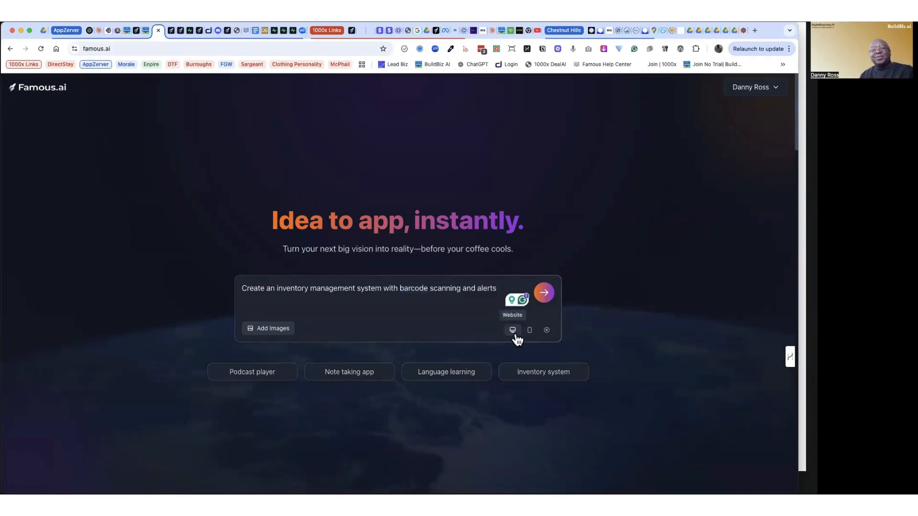
left_click(513, 331)
left_click(529, 330)
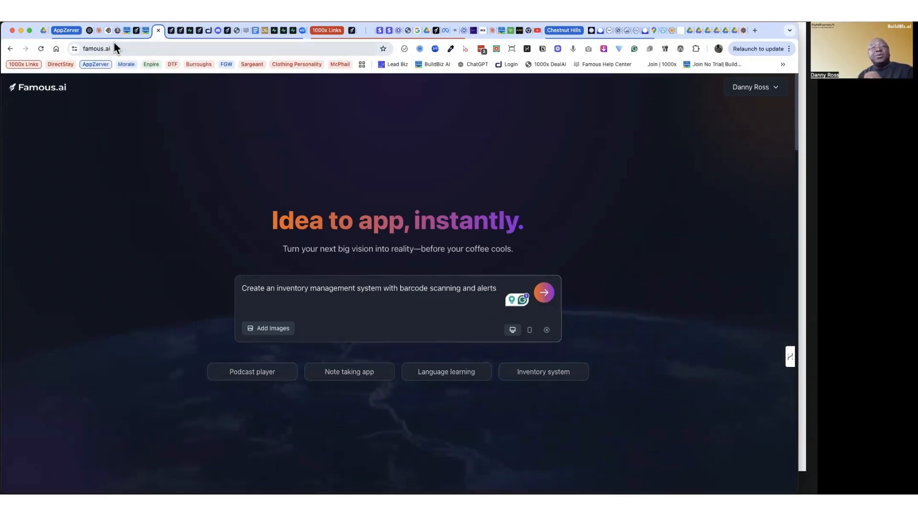
Step: Switch to the Build Biz AI videos page, preview the newest video from the consulting firm's website and close the preview
left_click(127, 30)
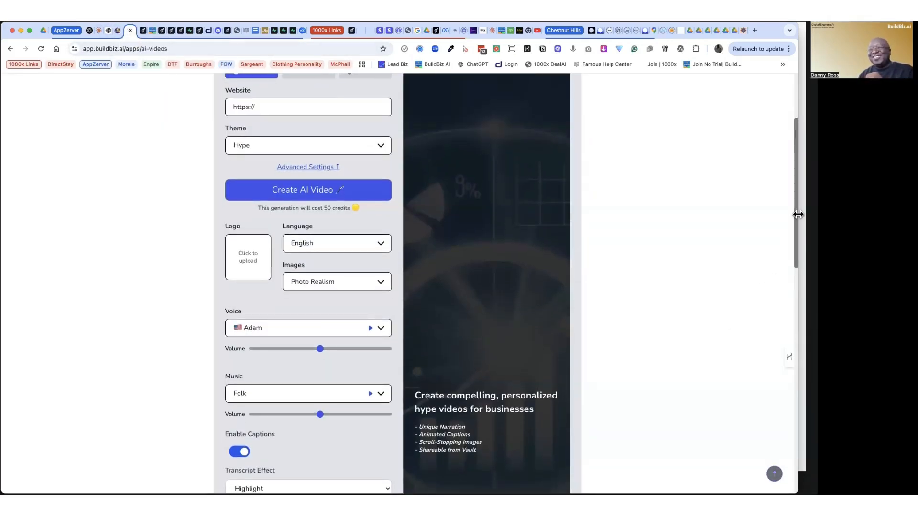
left_click_drag(797, 210, 796, 388)
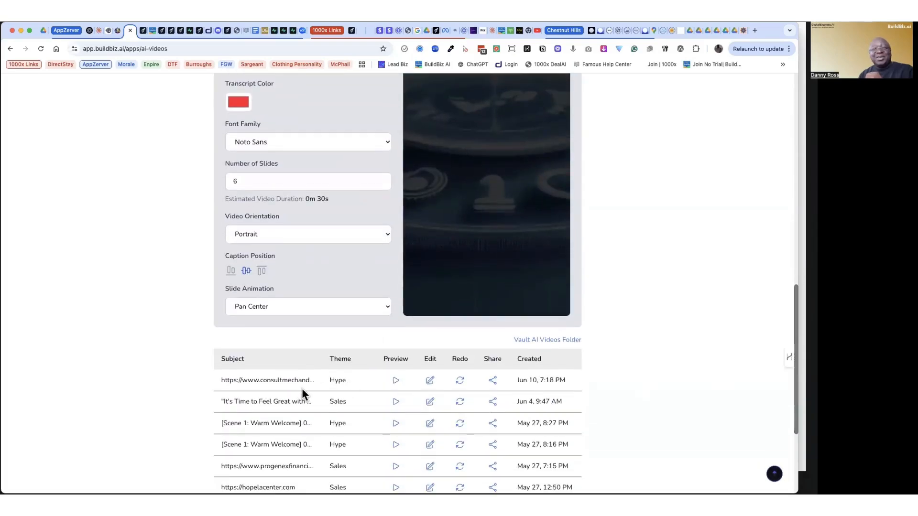
left_click(395, 381)
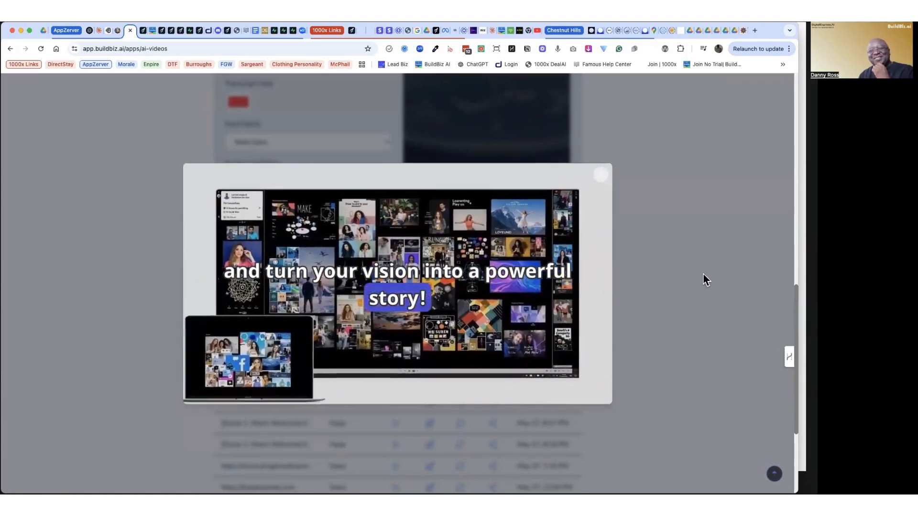
left_click(625, 293)
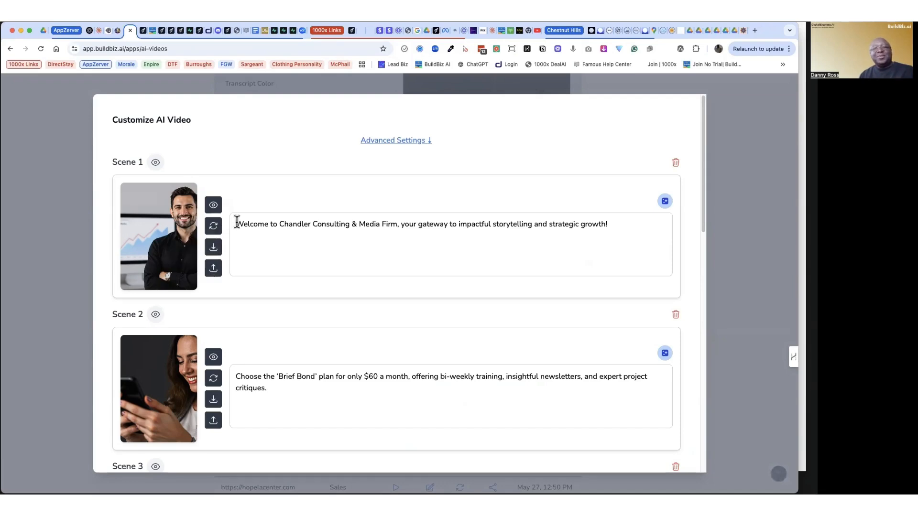
Step: Examine the Scene 1 narration in the consulting video's customization editor, close it and return to the Create AI Videos form
left_click_drag(279, 228, 462, 227)
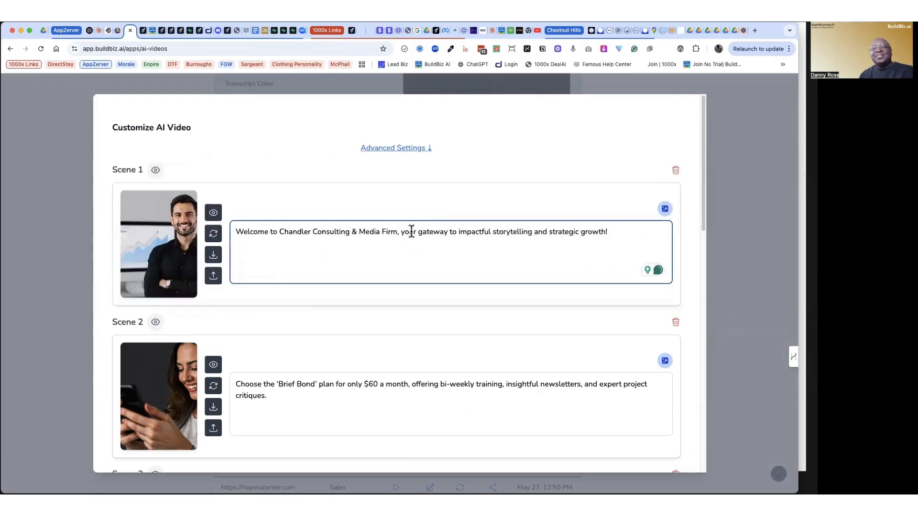
triple_click(411, 232)
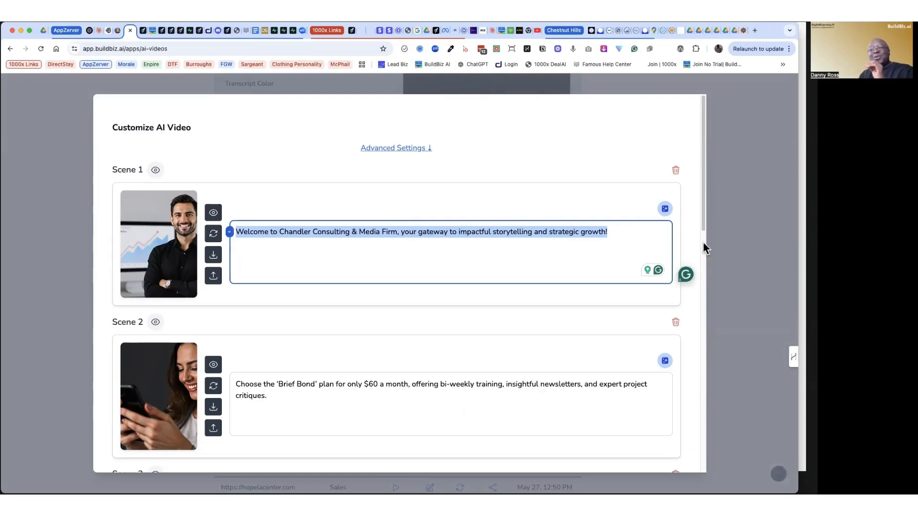
left_click(745, 232)
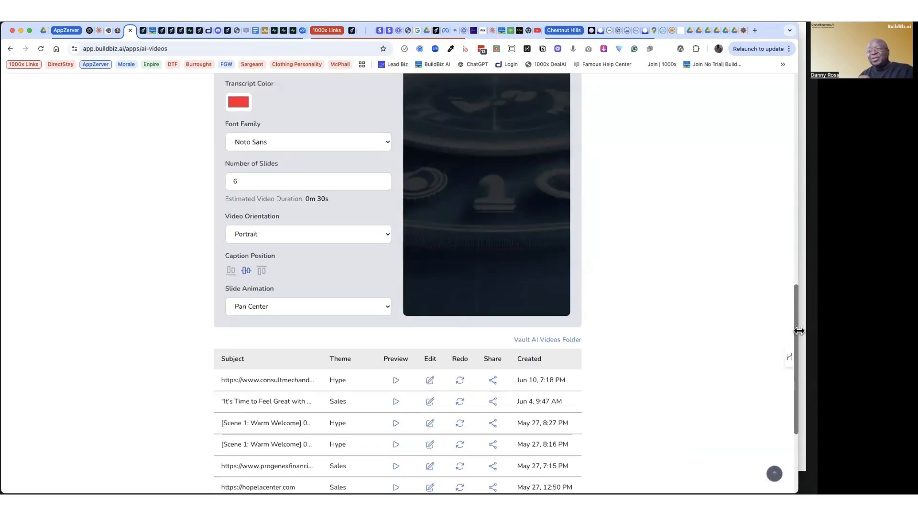
left_click_drag(793, 306, 767, 112)
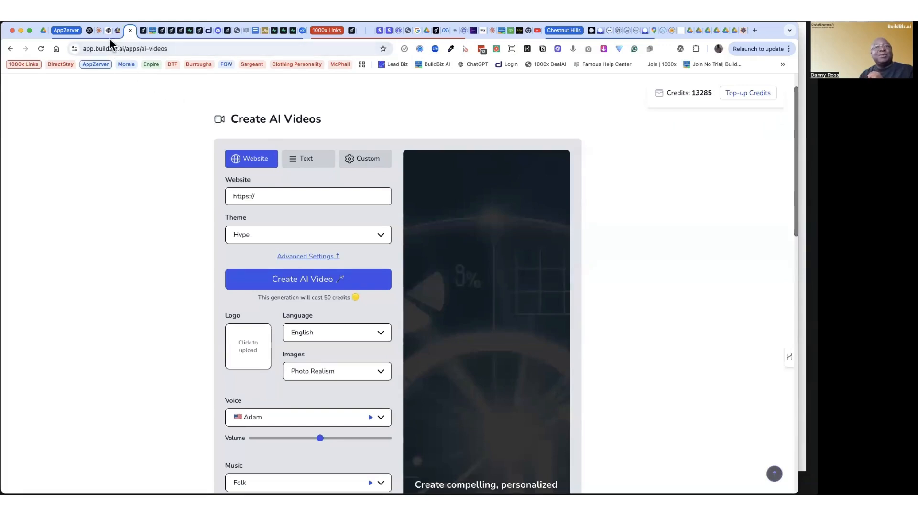
Step: Switch to the Famous.ai portfolio project and review the redesigned hero, Featured Projects, contact and footer sections
left_click(141, 31)
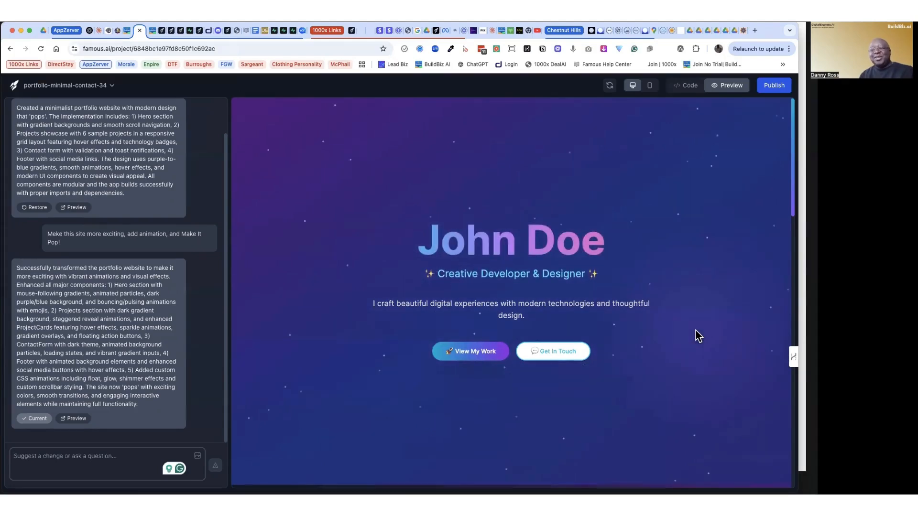
scroll(698, 335, "down", 3)
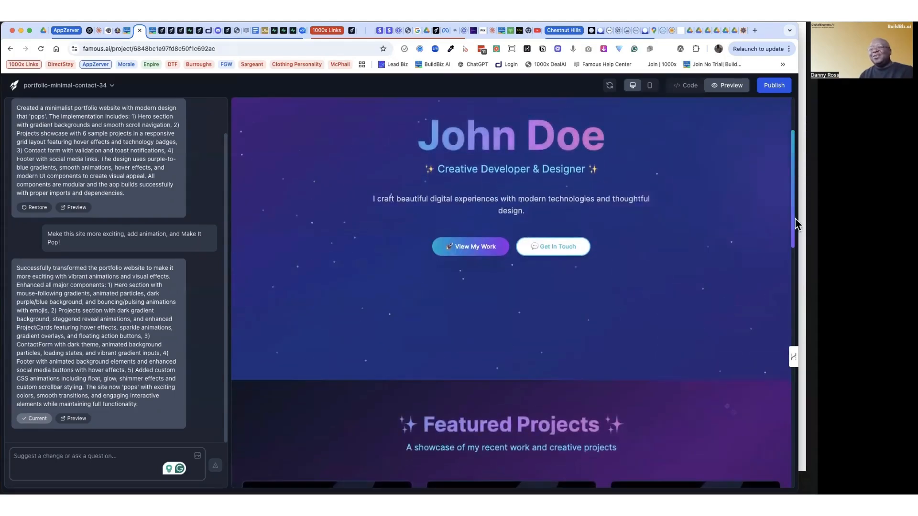
left_click_drag(793, 218, 796, 313)
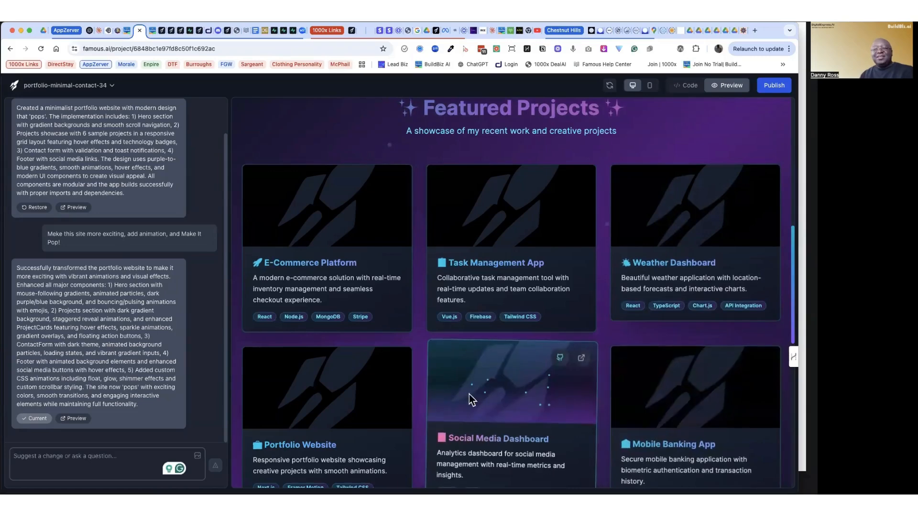
scroll(624, 386, "down", 4)
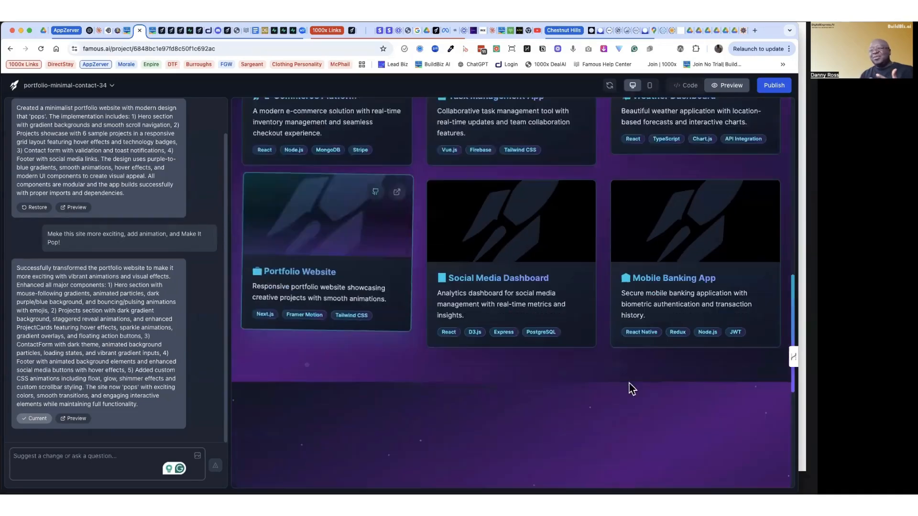
scroll(623, 384, "down", 1)
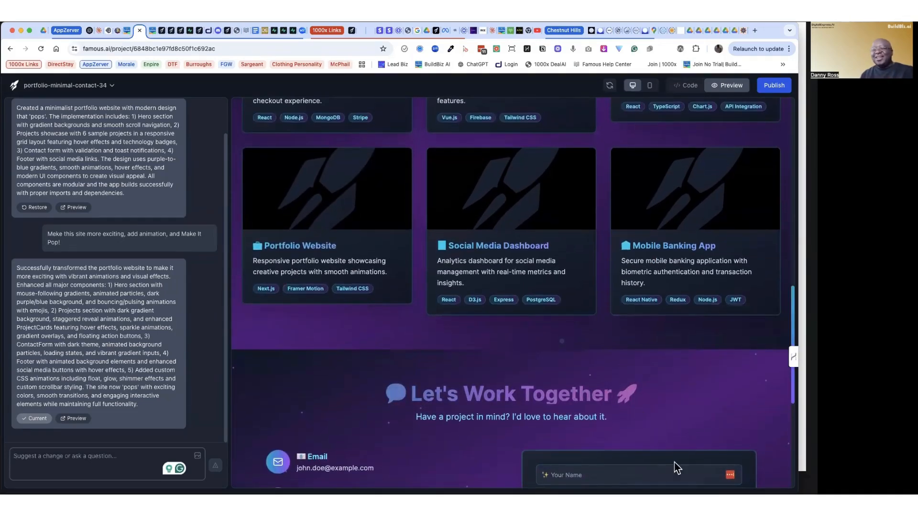
scroll(678, 455, "down", 1)
scroll(675, 450, "down", 6)
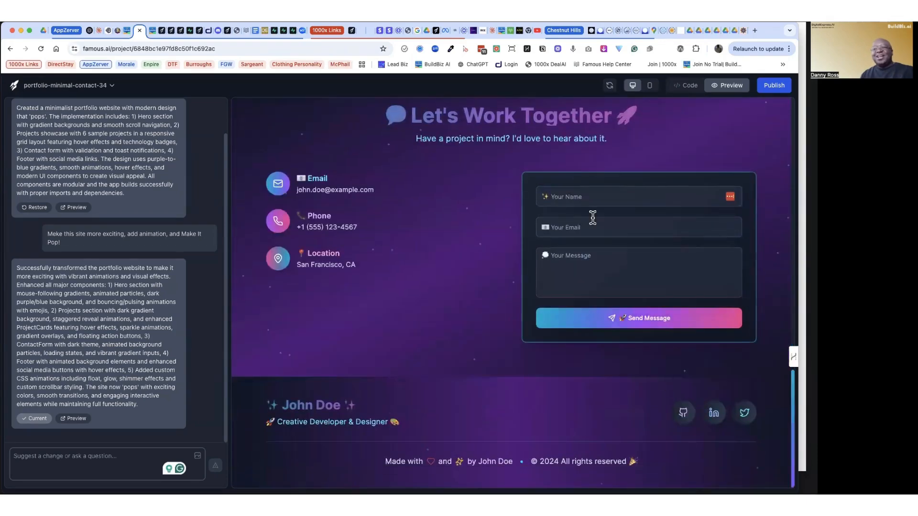
Step: Test the portfolio's contact form by filling in the sender's name and e-mail and sending the message "Just testing out"
left_click(571, 196)
left_click(595, 229)
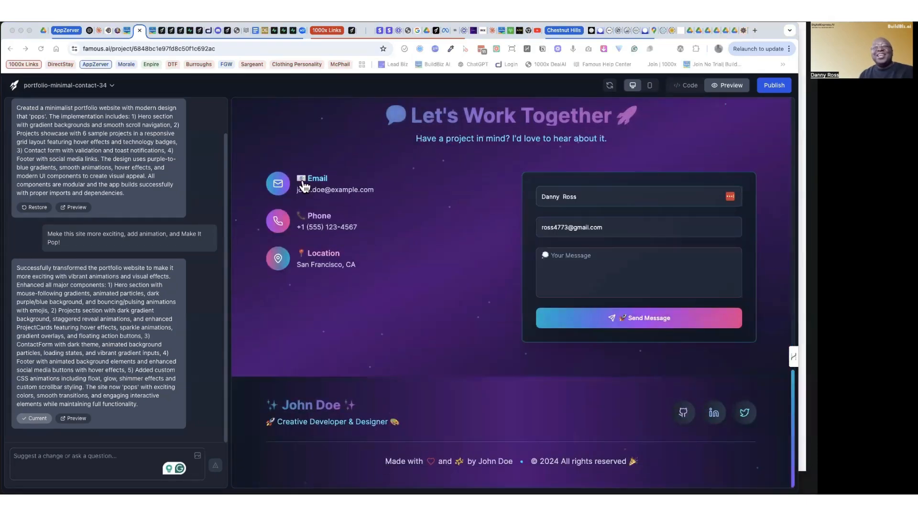
left_click(591, 256)
type("Jus")
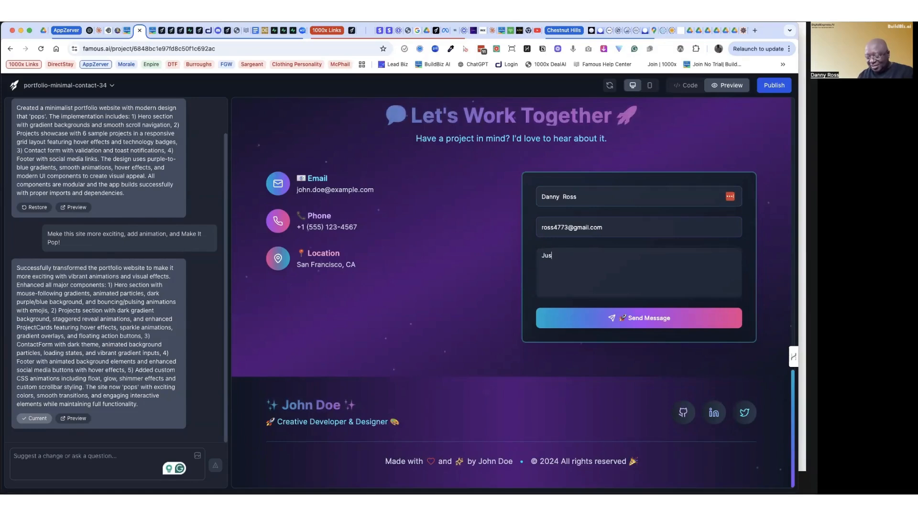
type("t test")
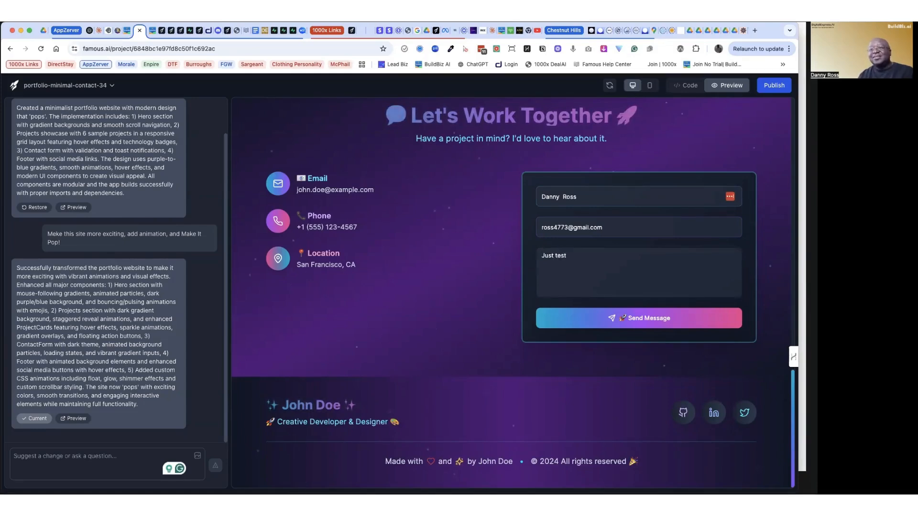
type("ing out!")
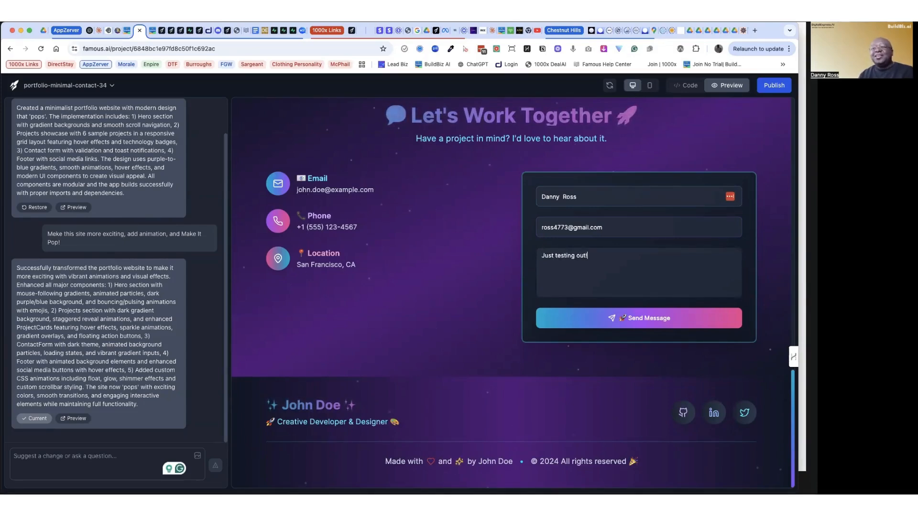
left_click(616, 324)
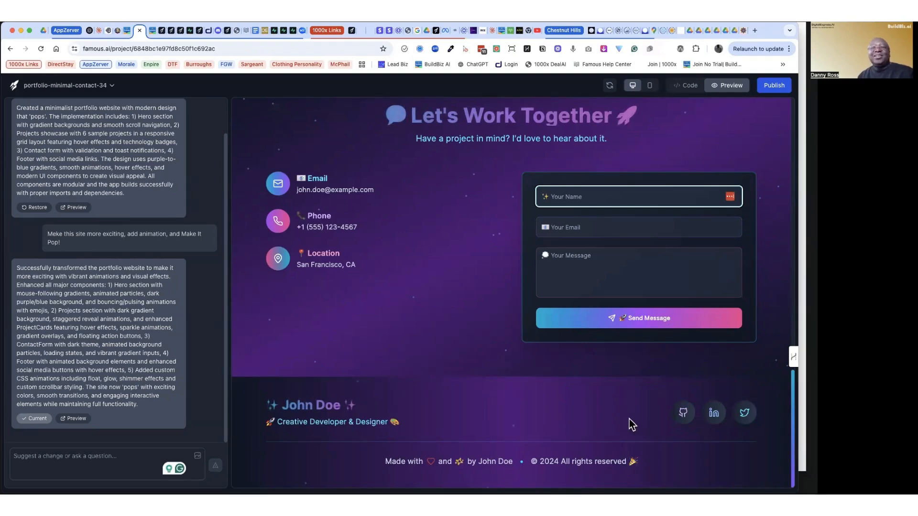
Step: Open the project settings through domain management, enable project sharing and copy the shareable clone link
scroll(631, 424, "up", 2)
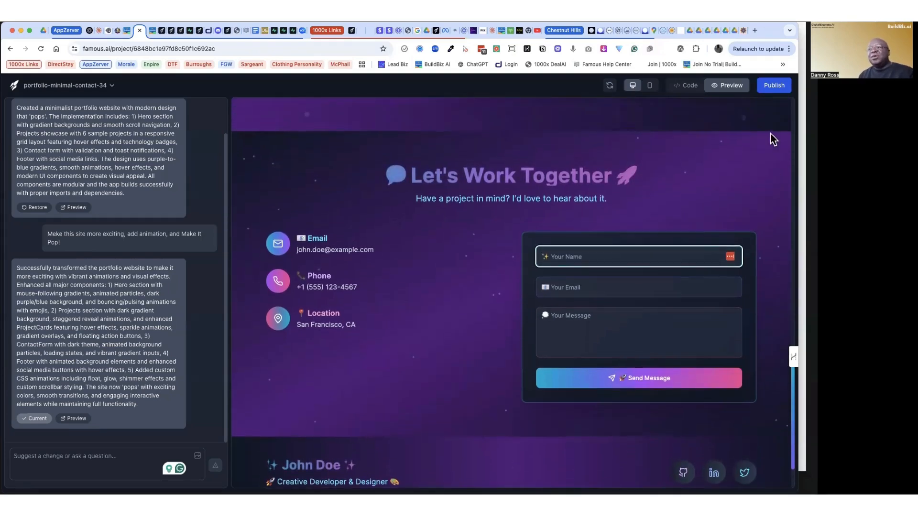
left_click(771, 87)
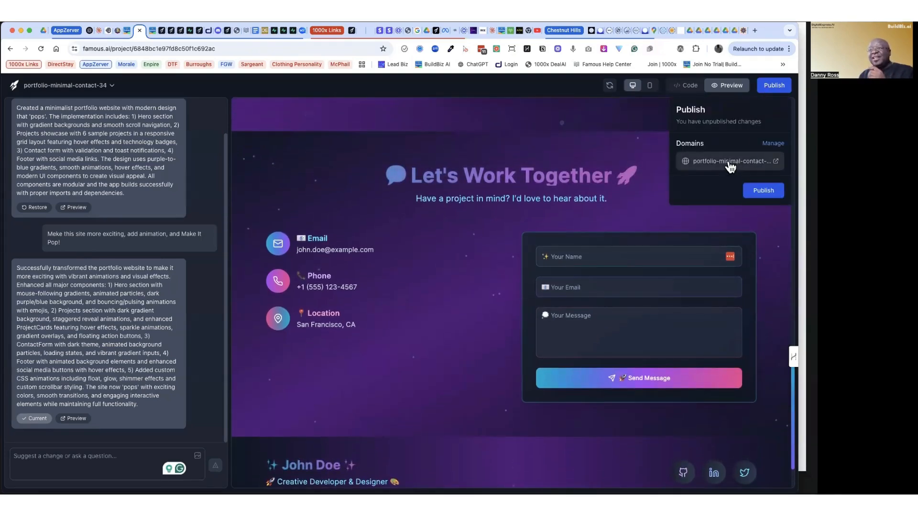
left_click(772, 143)
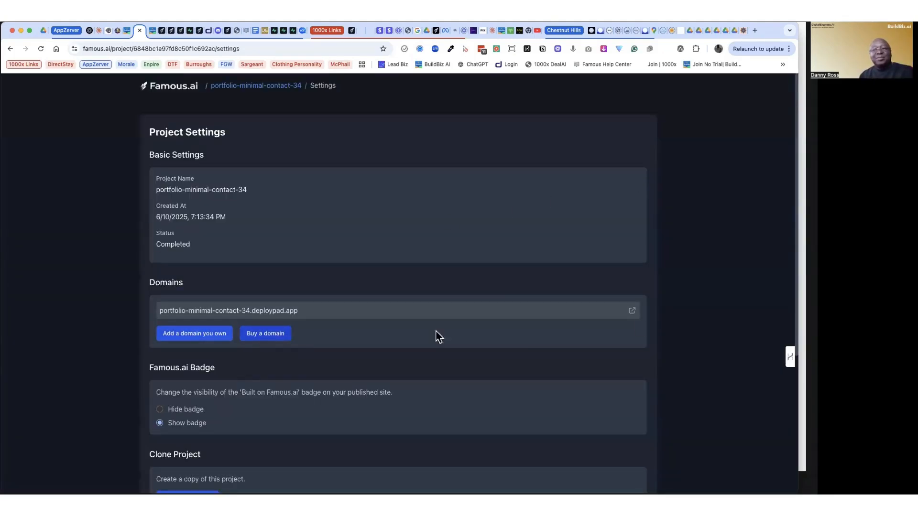
left_click_drag(795, 266, 799, 420)
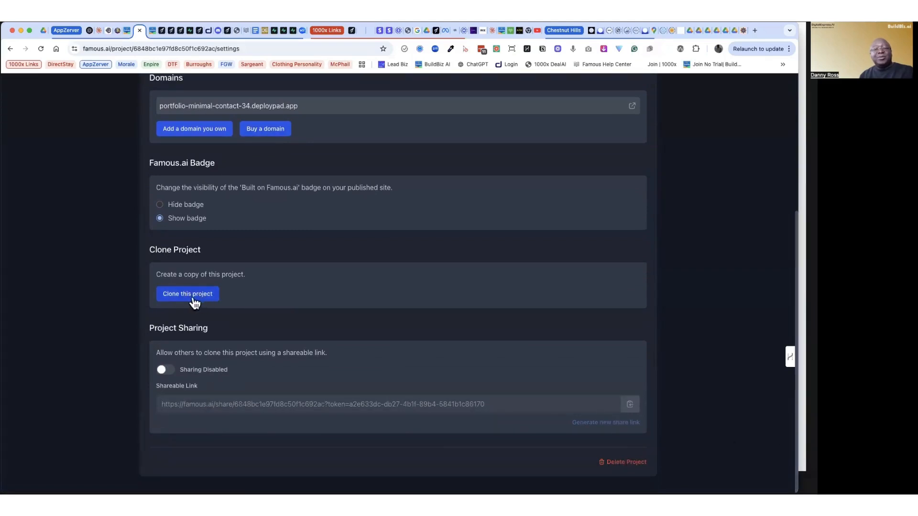
left_click(162, 371)
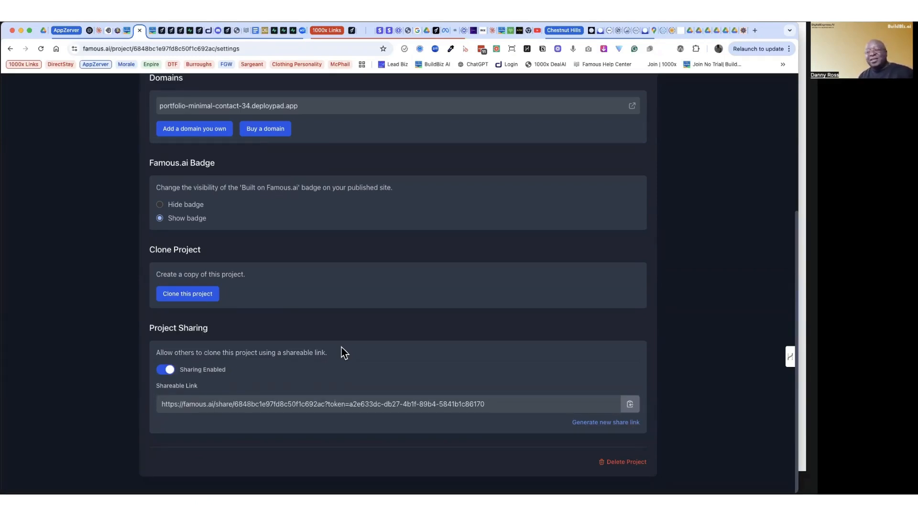
left_click(630, 405)
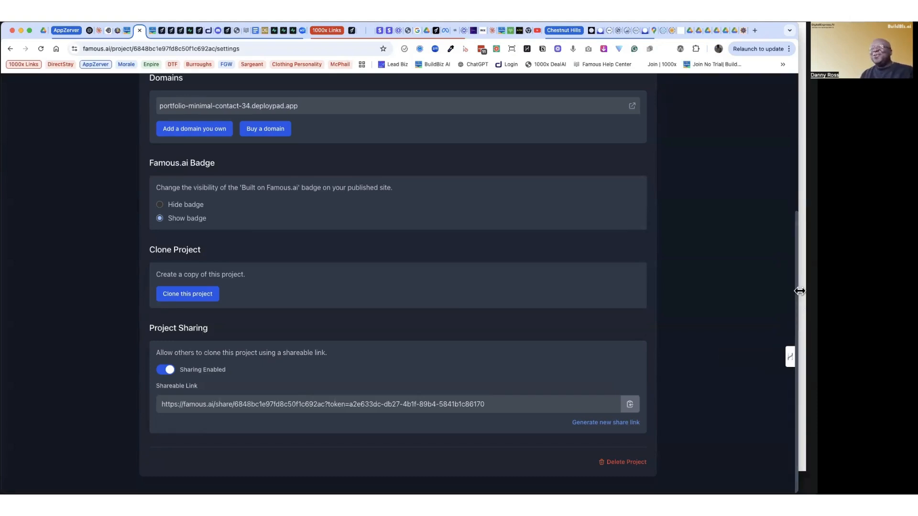
Step: Return from the project settings to the portfolio app and publish its pending changes
scroll(797, 283, "up", 1)
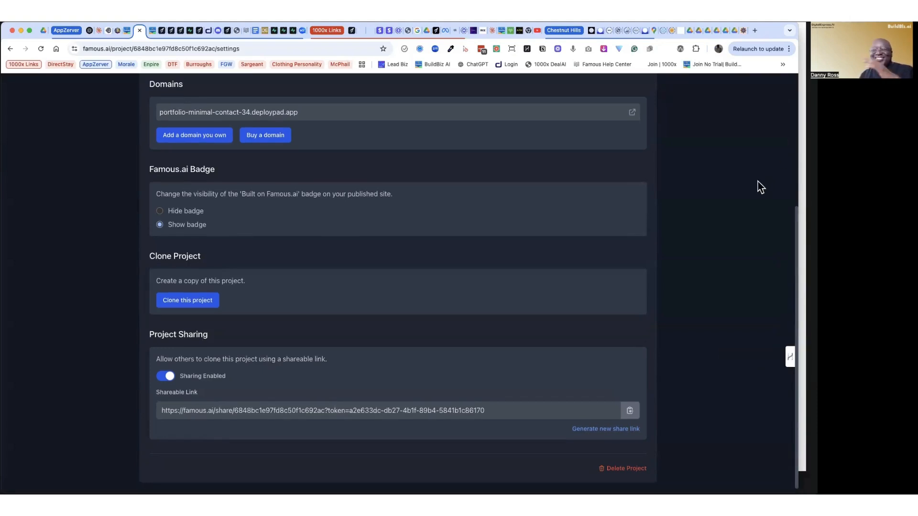
scroll(715, 279, "up", 5)
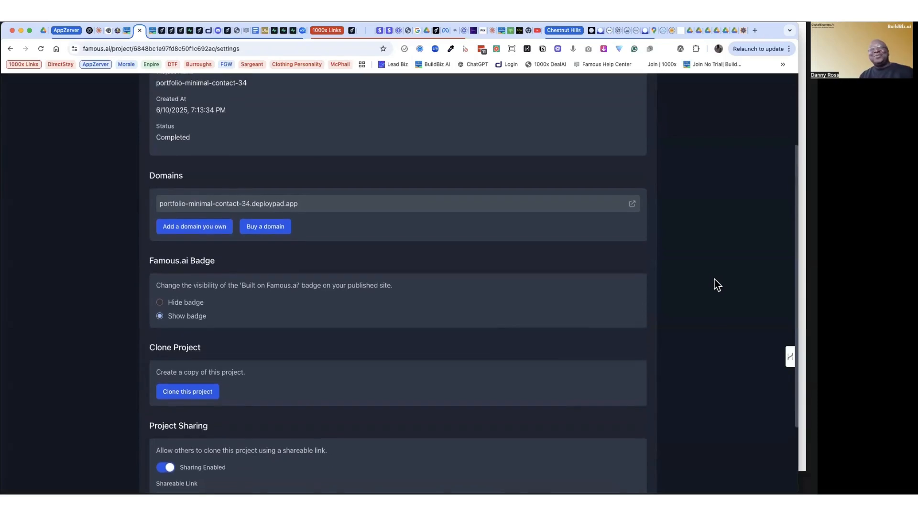
scroll(714, 279, "up", 2)
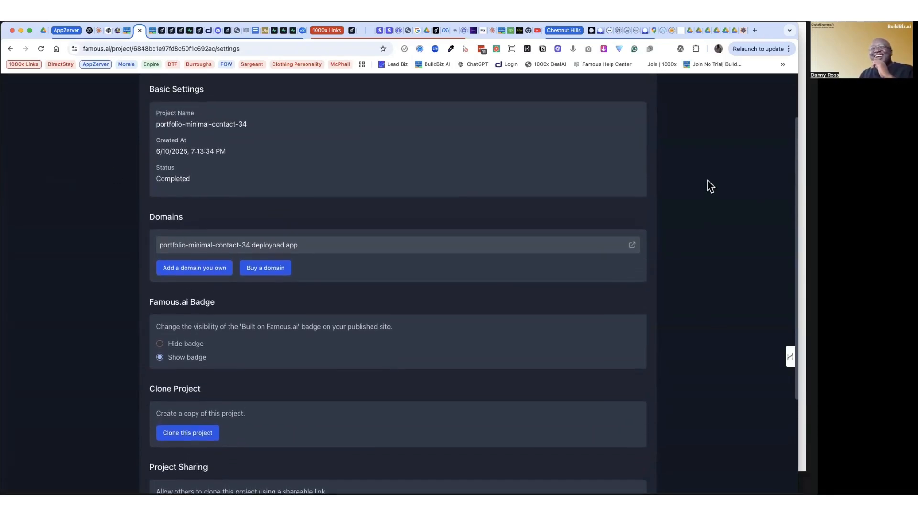
scroll(749, 266, "up", 3)
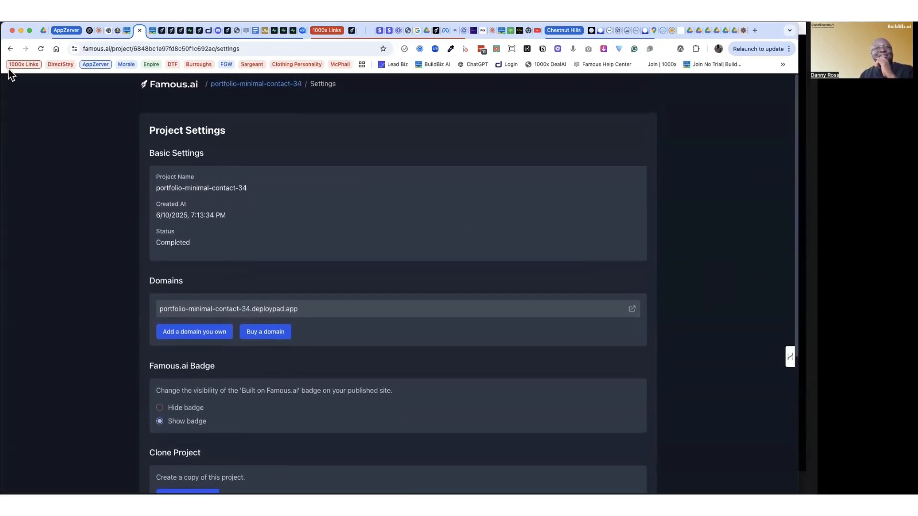
left_click(10, 48)
left_click(774, 85)
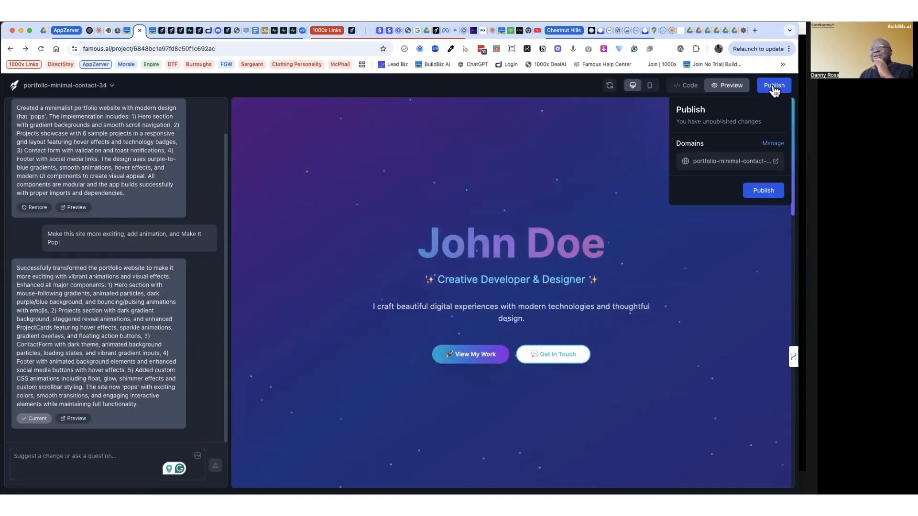
left_click(764, 191)
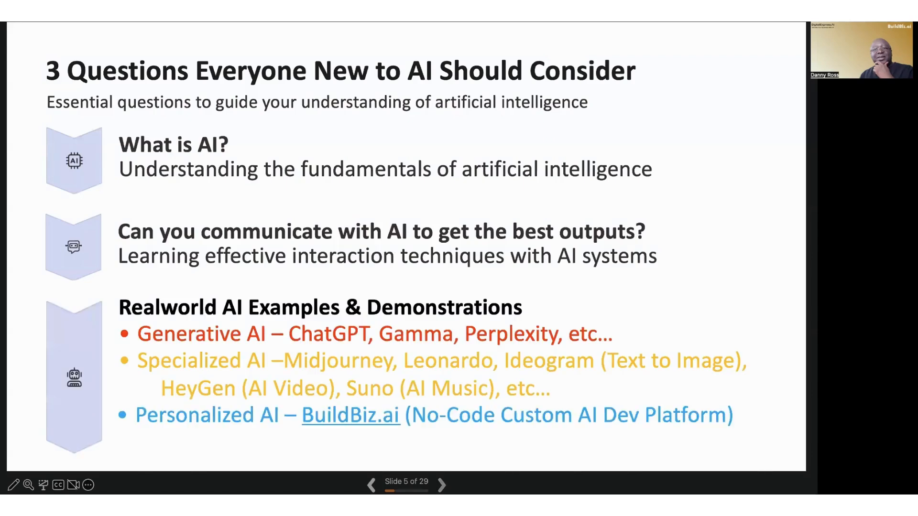
key("Right")
key("Right")
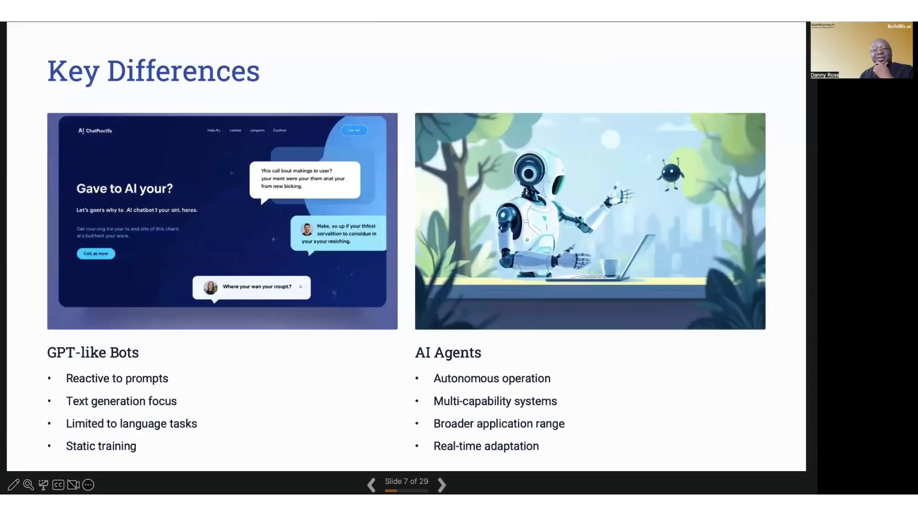
key("Left")
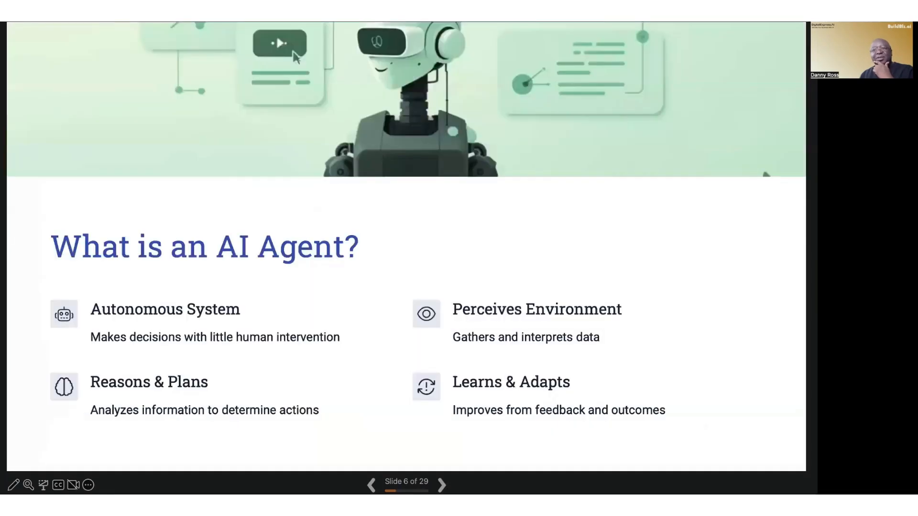
key("Right")
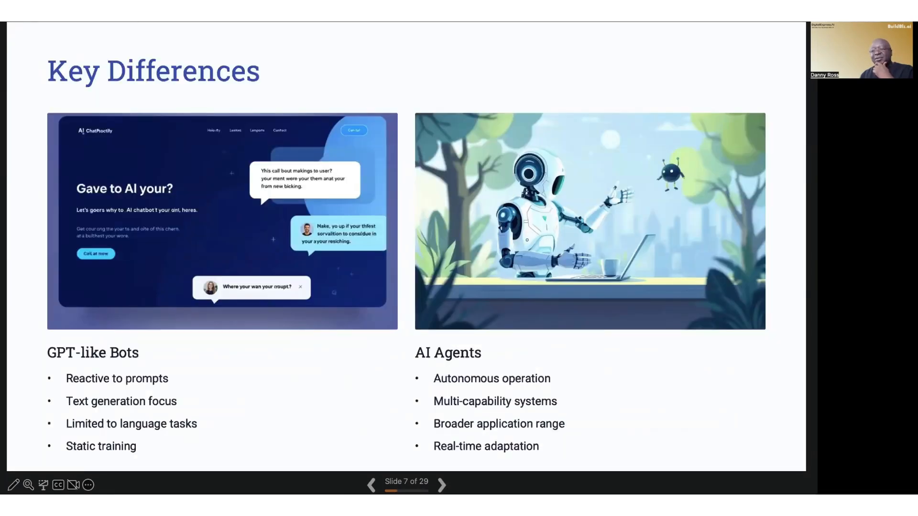
key("Right")
key("Right")
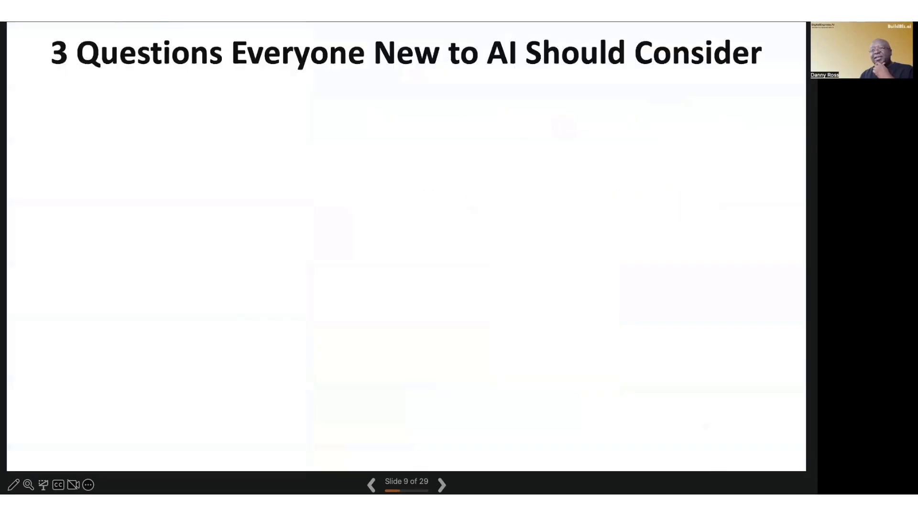
key("Right")
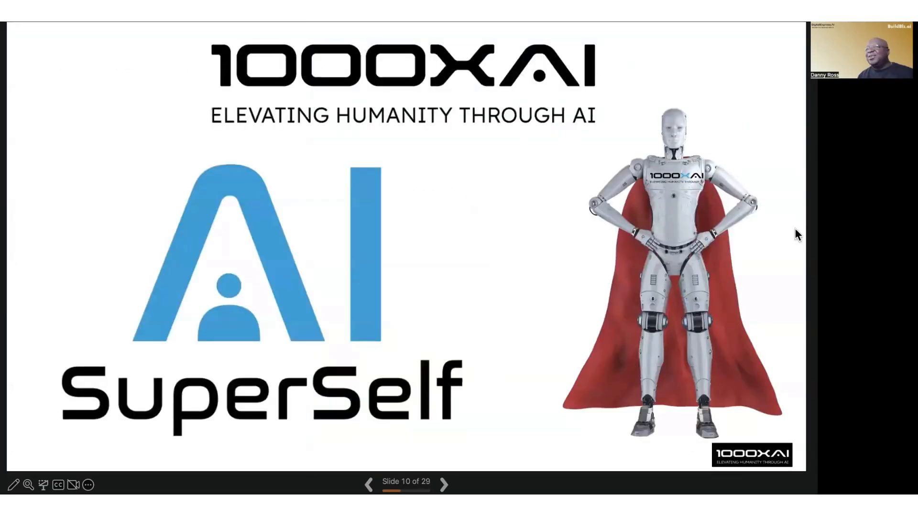
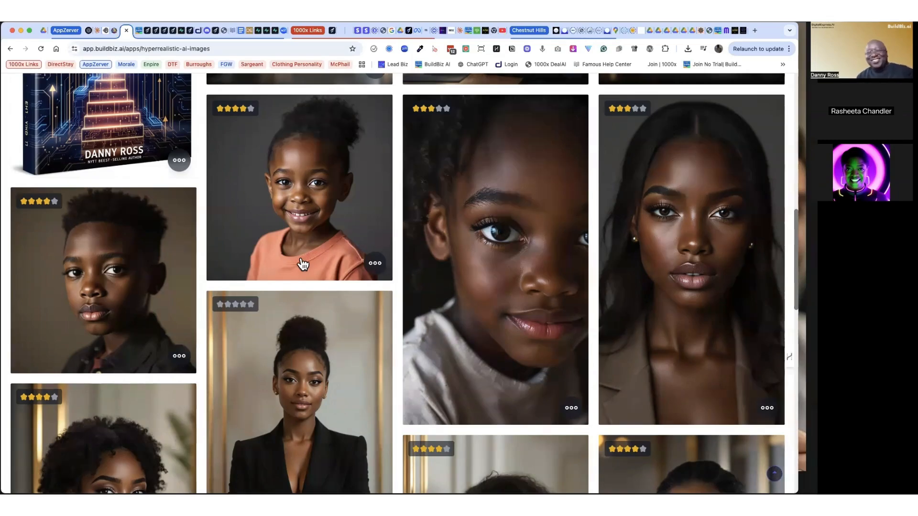
Step: Show the prompt of the portrait of the smiling girl in the orange shirt, copy it and close the prompt window
left_click(374, 265)
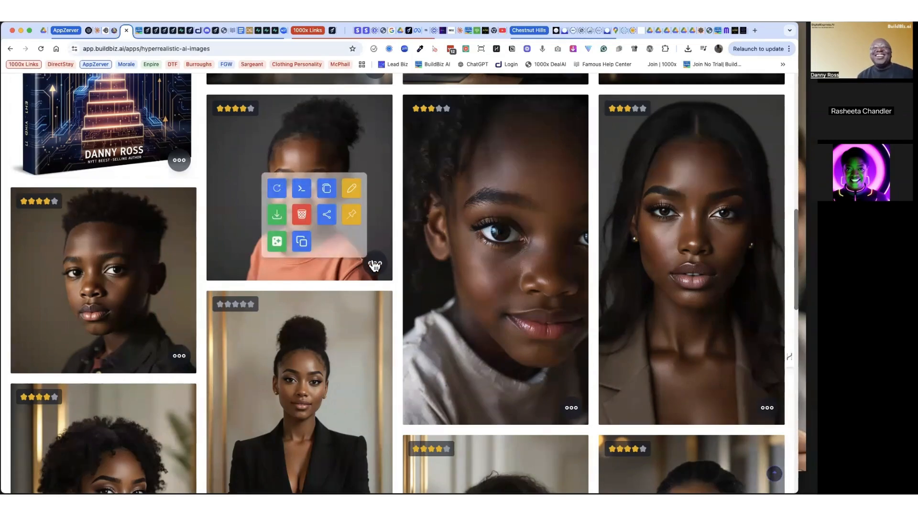
left_click(301, 190)
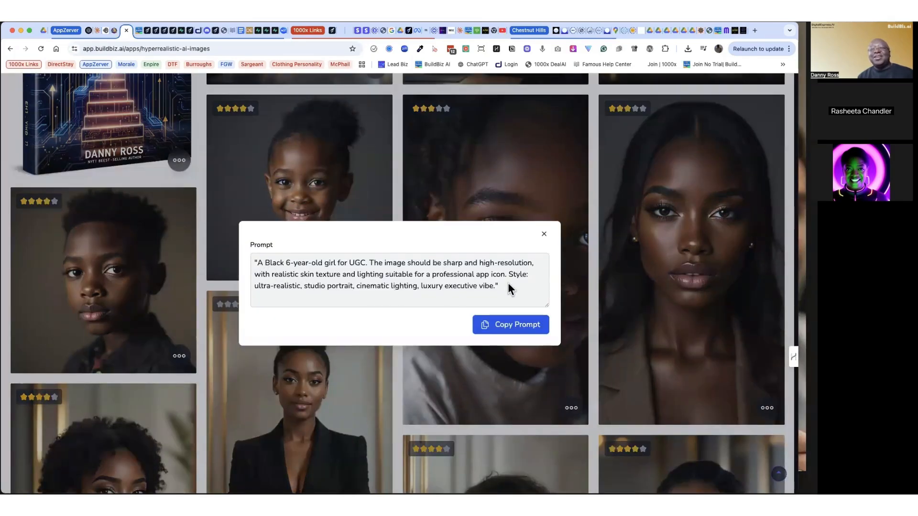
left_click_drag(508, 285, 249, 260)
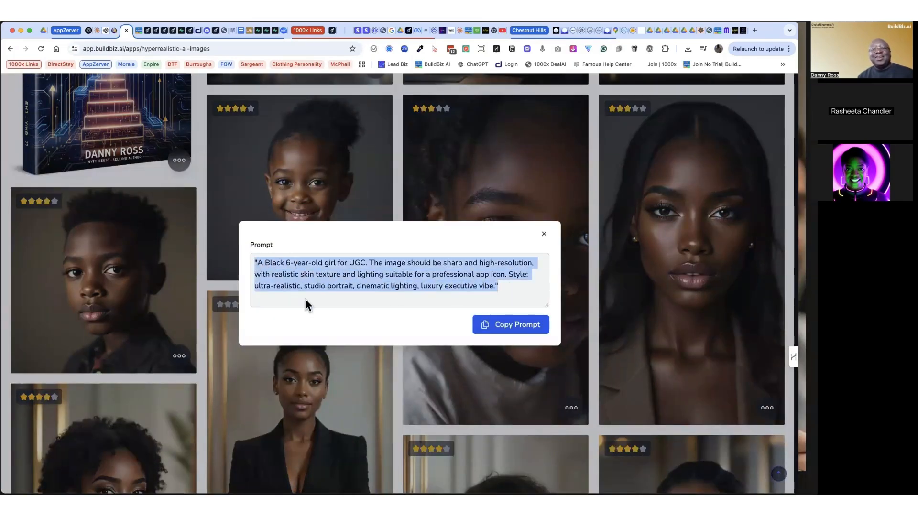
left_click(501, 326)
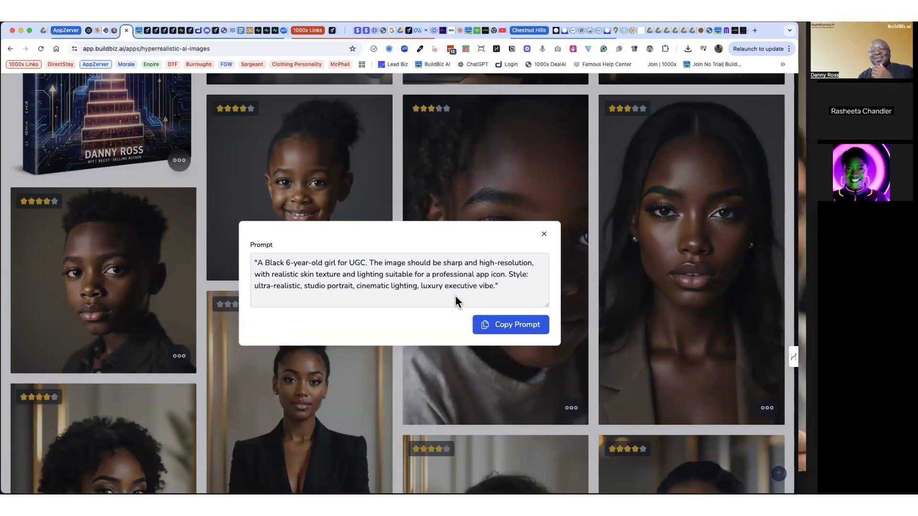
left_click(516, 326)
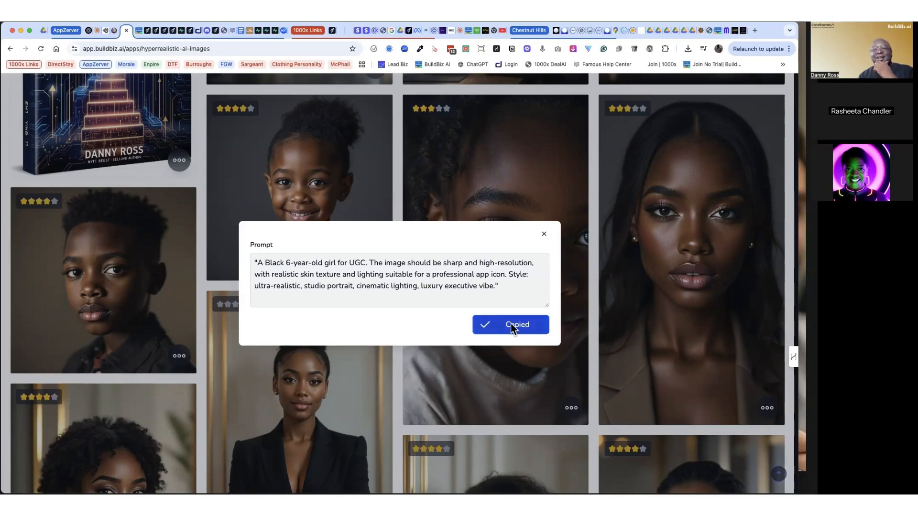
left_click(543, 234)
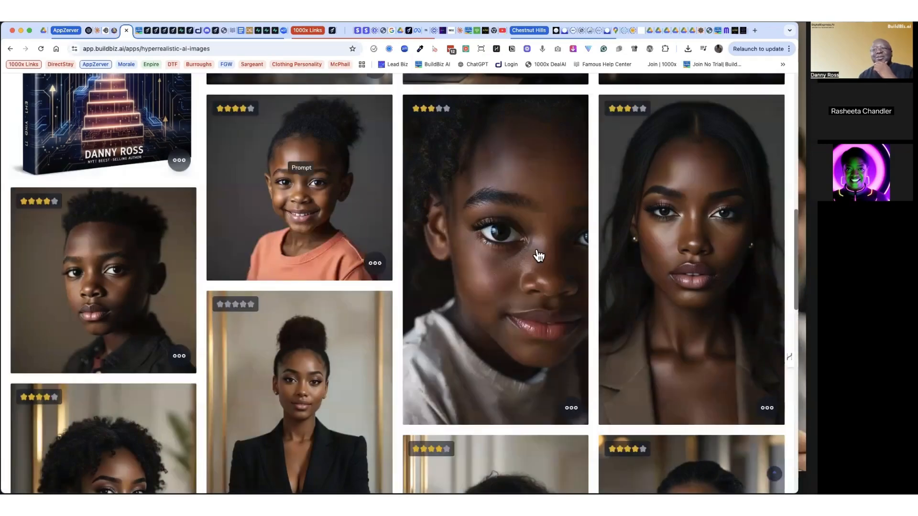
Step: Paste the copied prompt as the image idea, set the aspect ratio to 1:1 and generate another photorealistic image
scroll(795, 262, "up", 5)
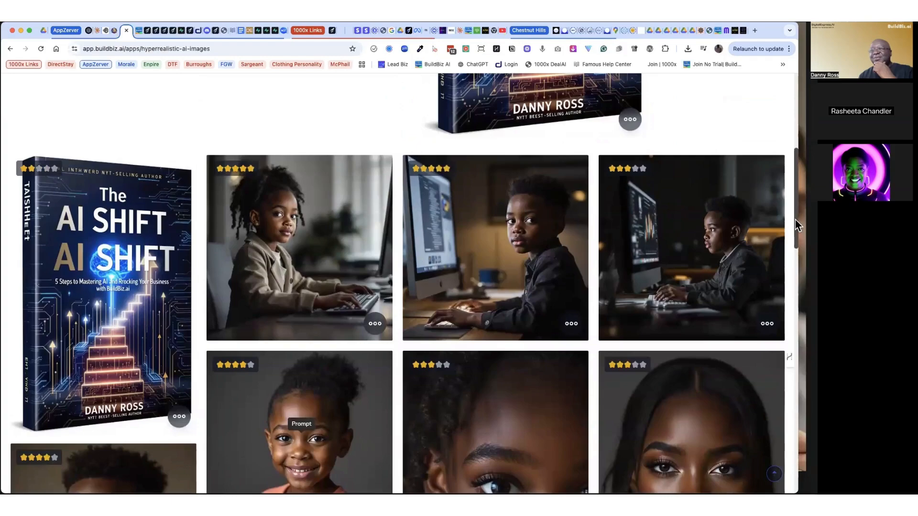
scroll(796, 225, "up", 7)
left_click(61, 203)
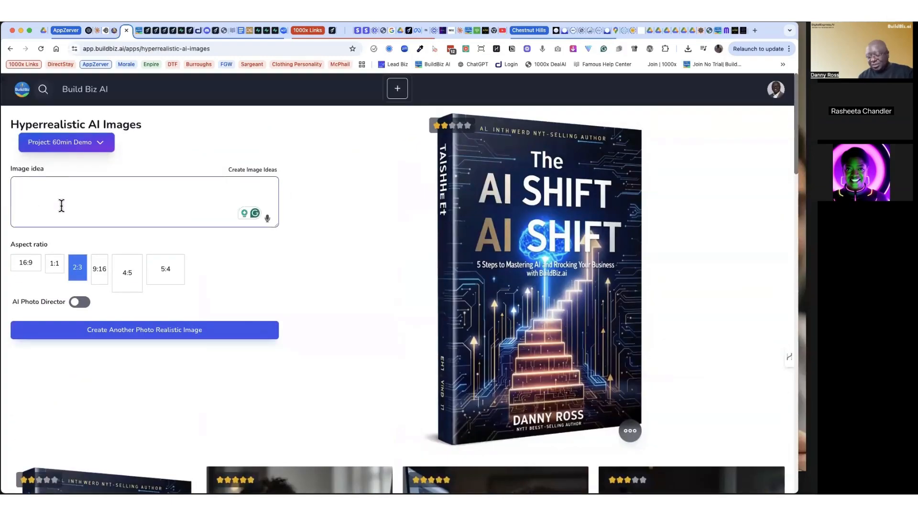
key("cmd+v")
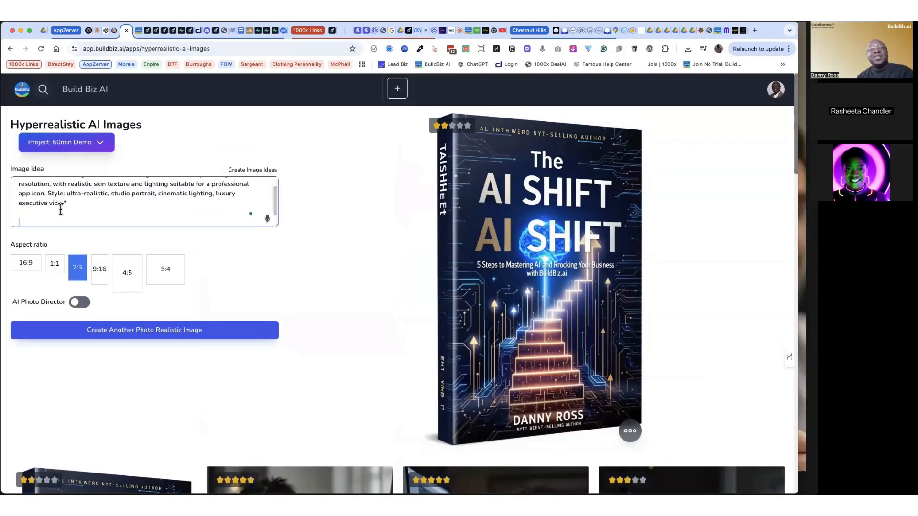
key("BackSpace")
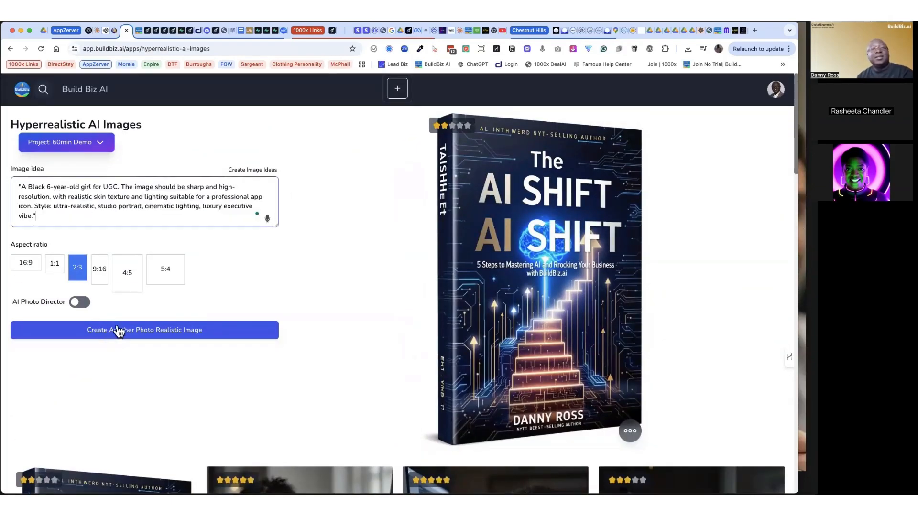
left_click(56, 264)
left_click(168, 340)
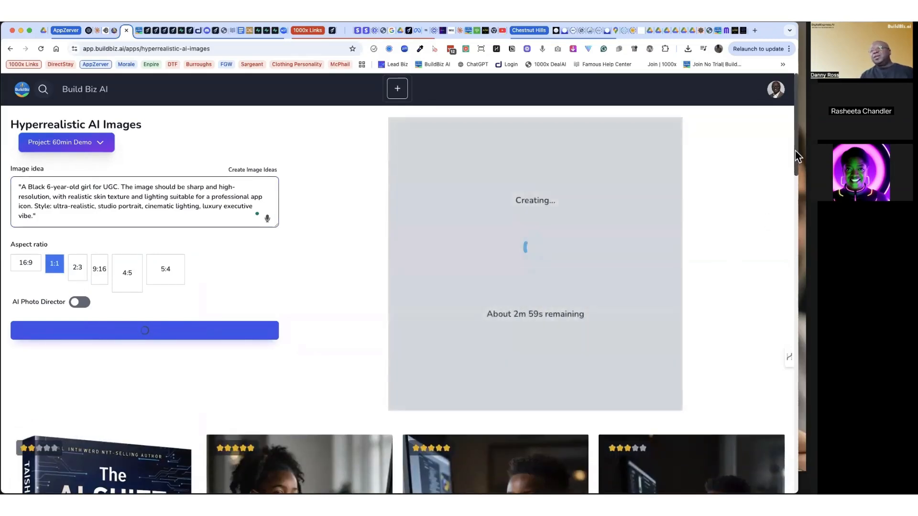
mouse_move(795, 150)
left_mouse_down()
mouse_move(795, 165)
mouse_move(794, 150)
left_mouse_up()
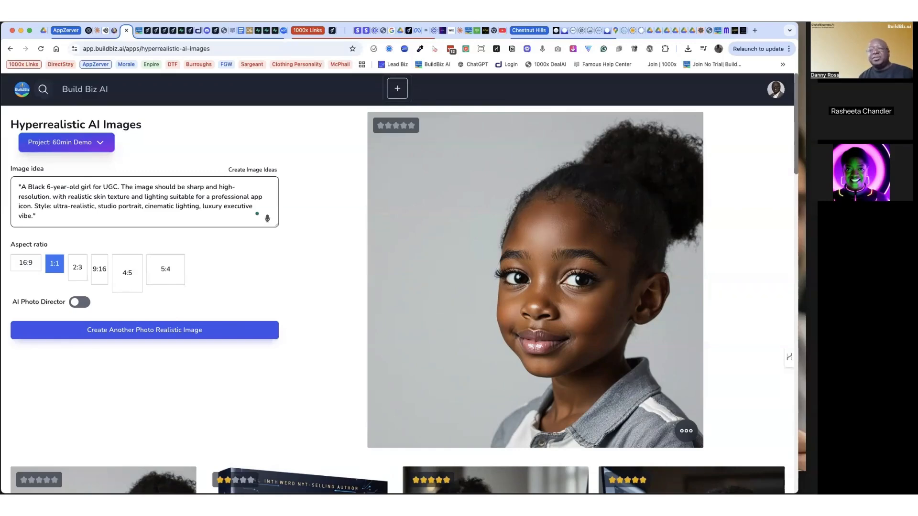
Step: Switch to Famous.ai, return to its start page and enter the app request "i want to create a landing page for my SisterLocks business."
left_click(147, 32)
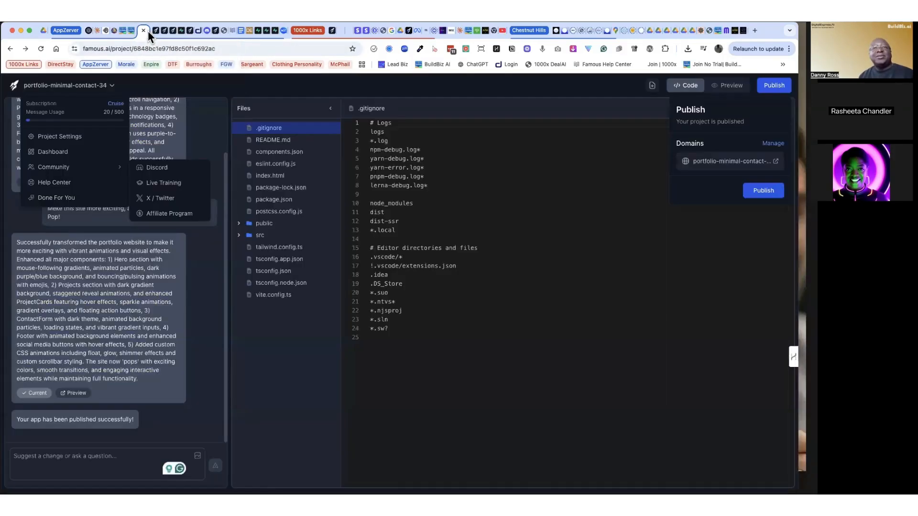
left_click(14, 87)
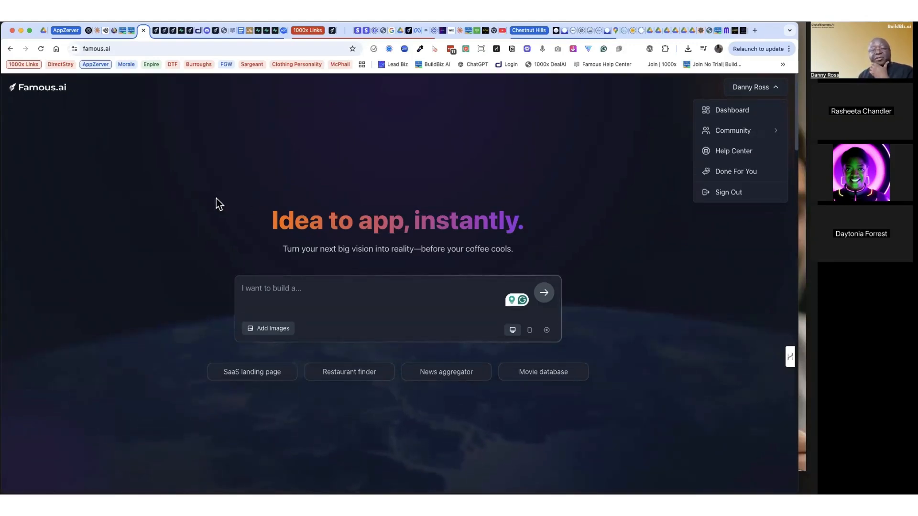
left_click(260, 285)
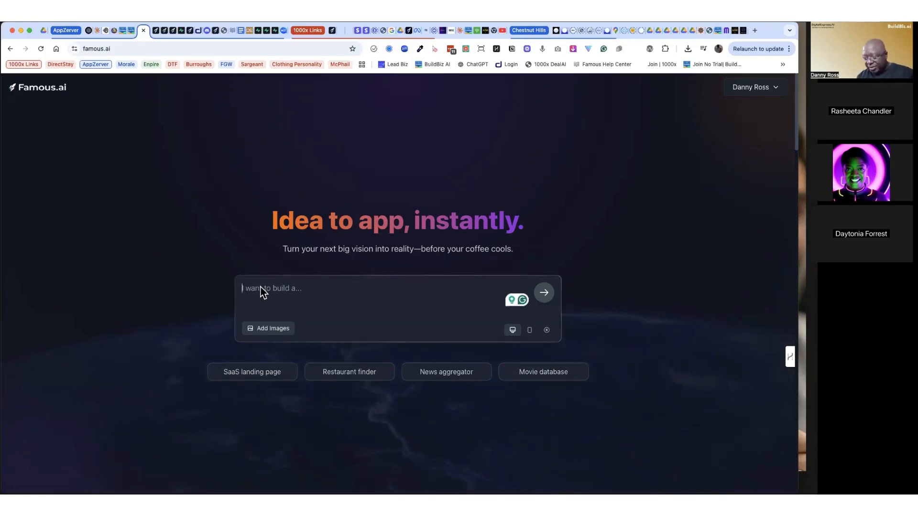
type("i want to cre")
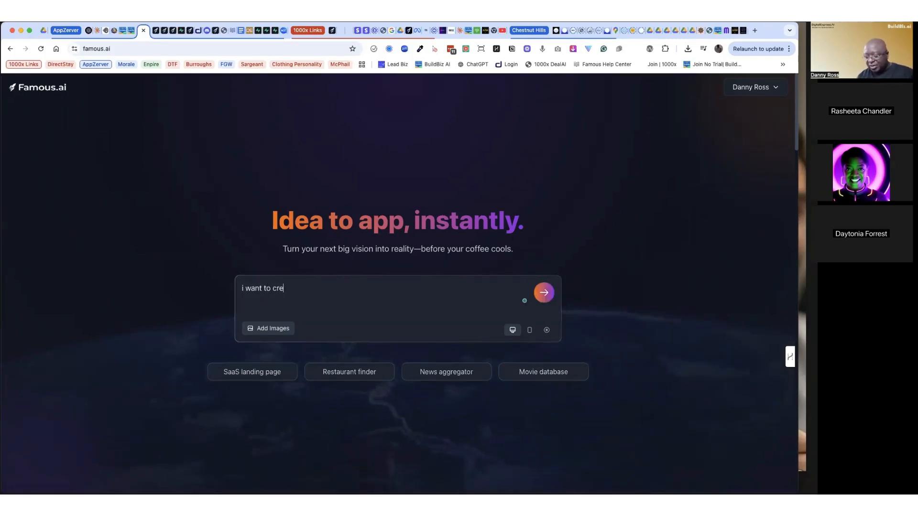
type("ate a land")
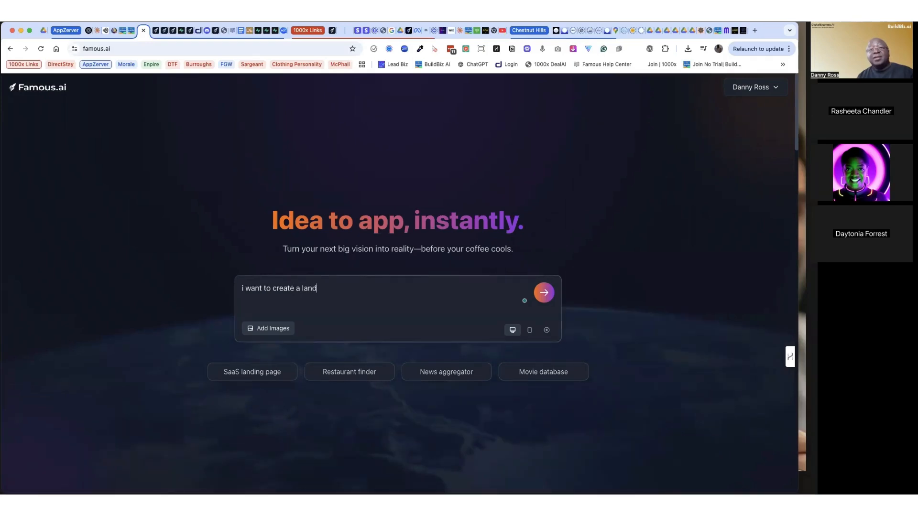
type("ing page ")
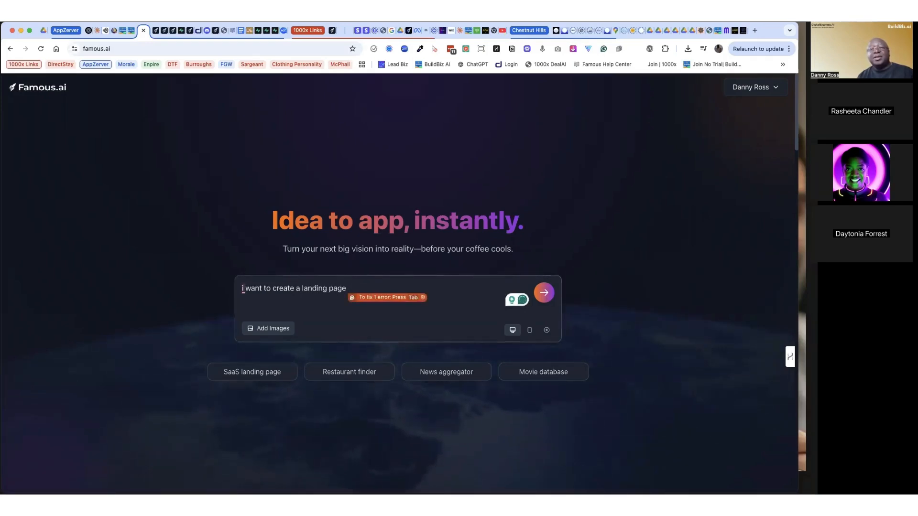
type("for ")
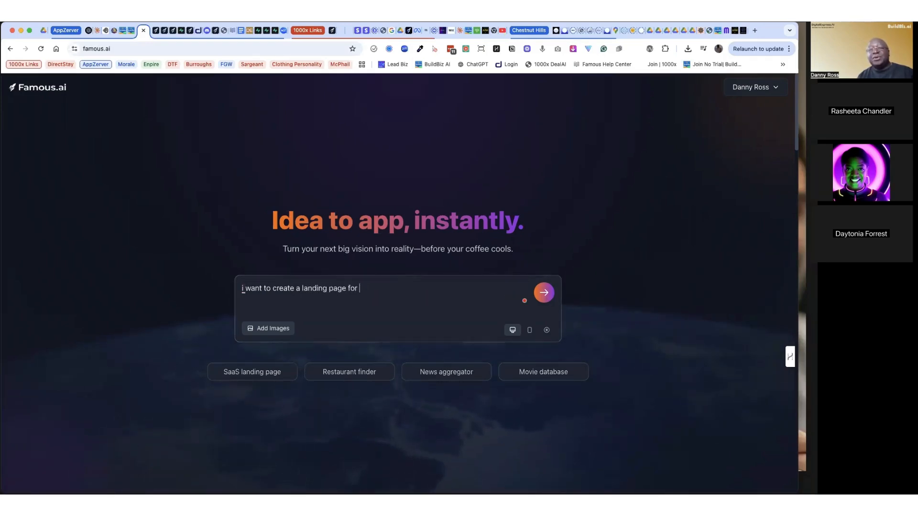
type("my Sister")
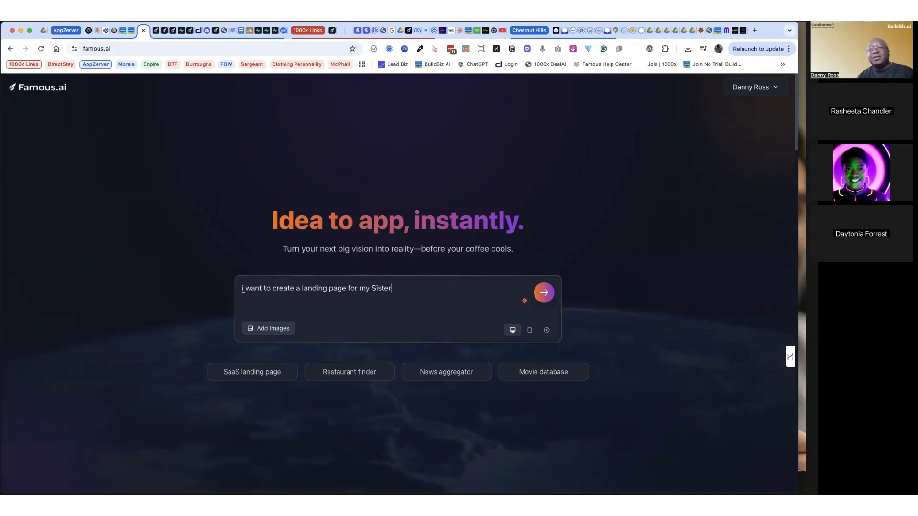
type("Lock")
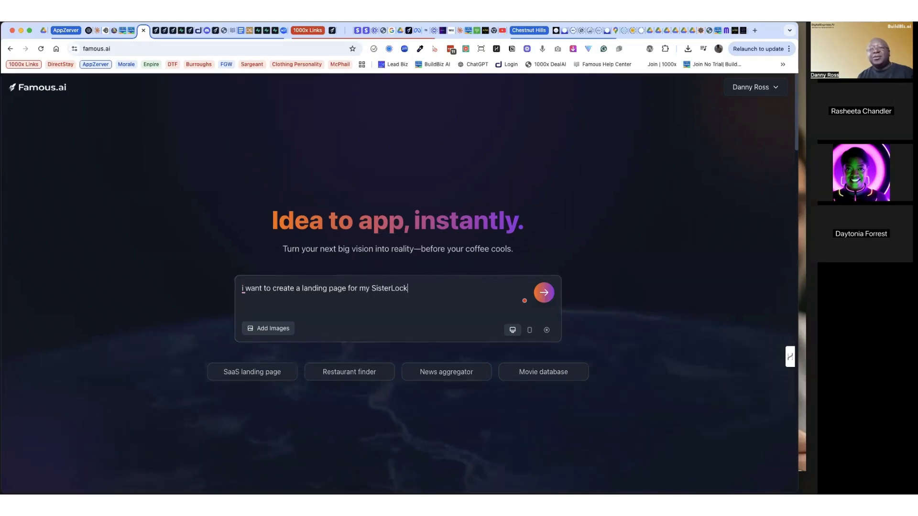
type("s")
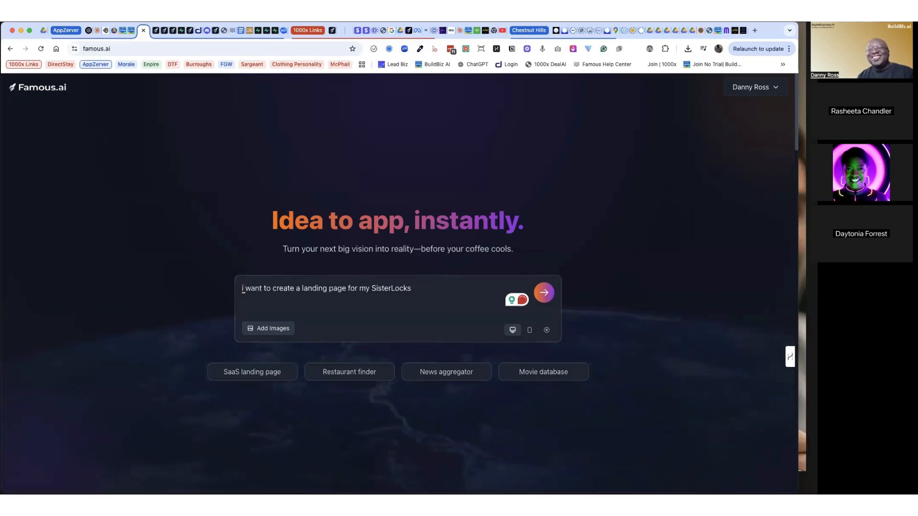
type("business.")
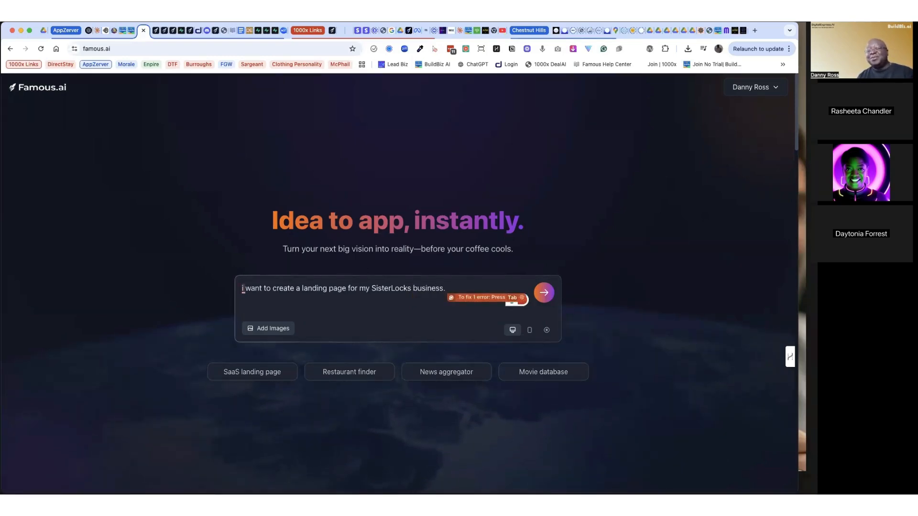
Step: Extend the request with "I want the pricing section to attract new clients. My customers are black women." and submit it to build the app
type("I want ")
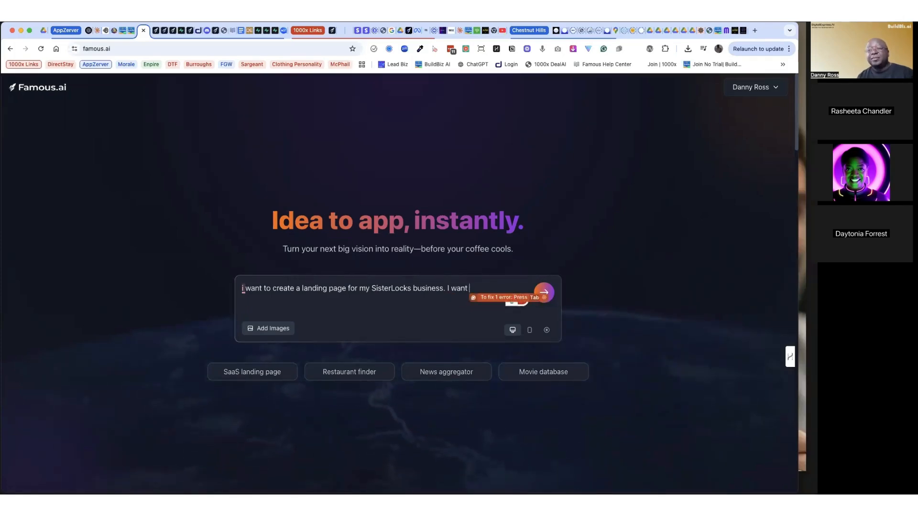
type("pricing sec")
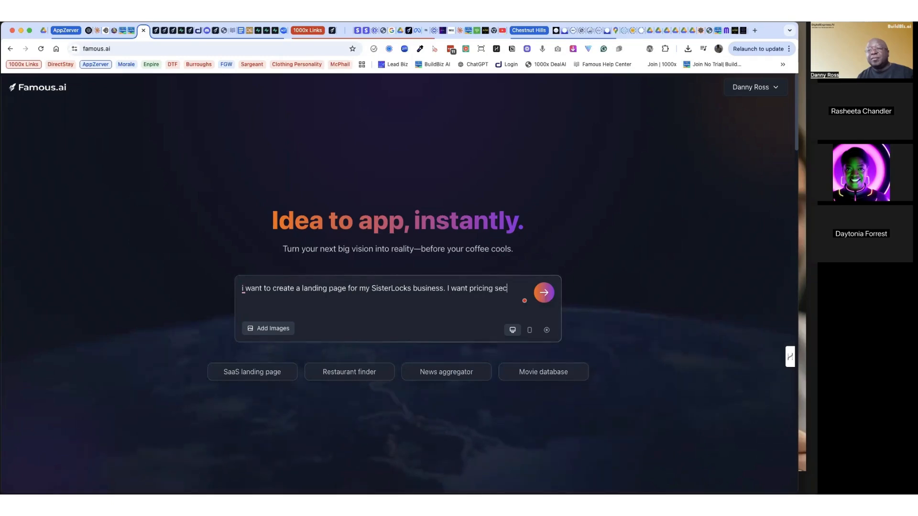
type("tion to attract new clients. Sisterlo")
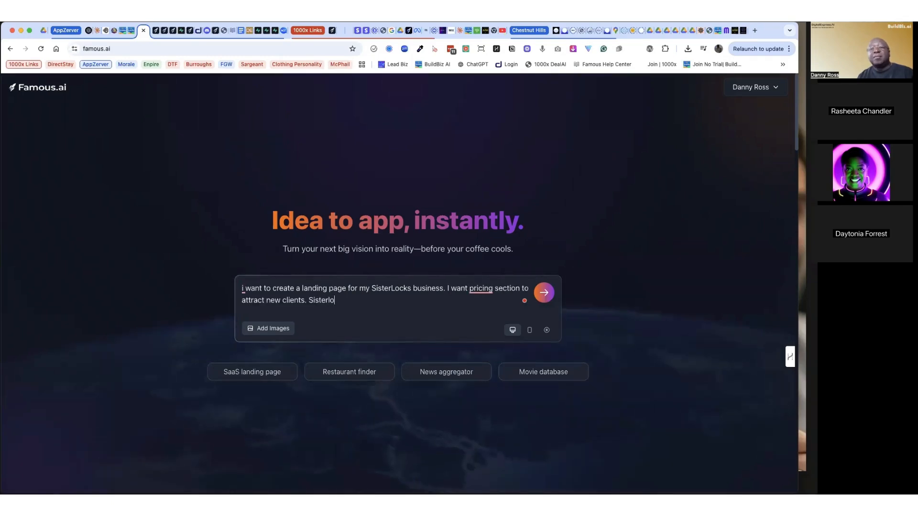
key("BackSpace")
key("BackSpace")
key("BackSpace")
key("BackSpace")
key("BackSpace")
key("BackSpace")
key("BackSpace")
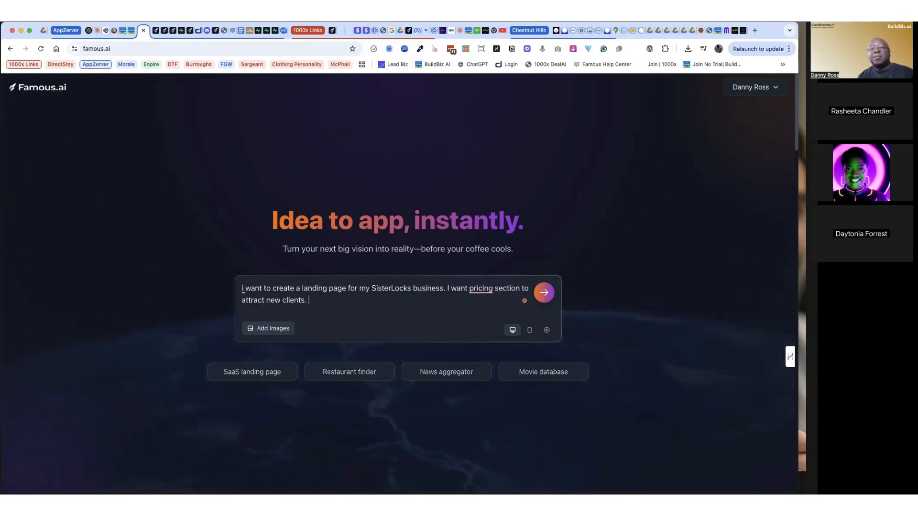
type("My customer")
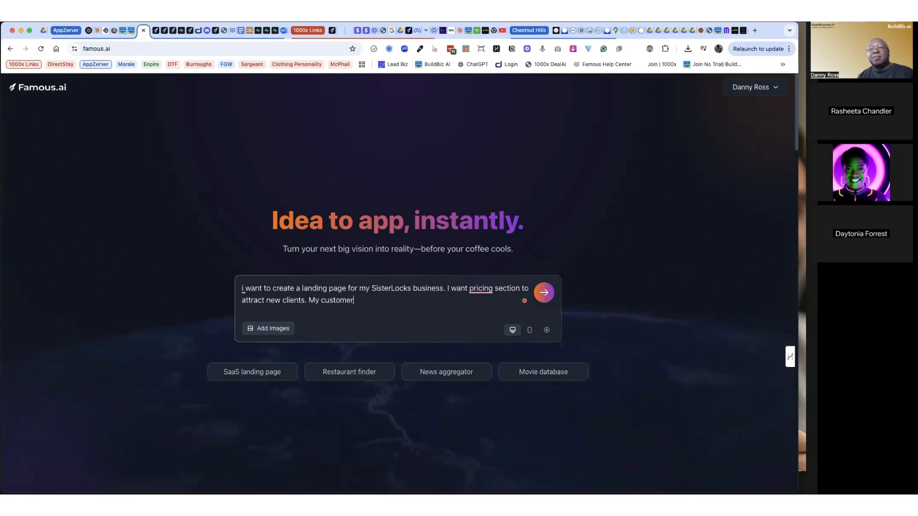
type("s are bla")
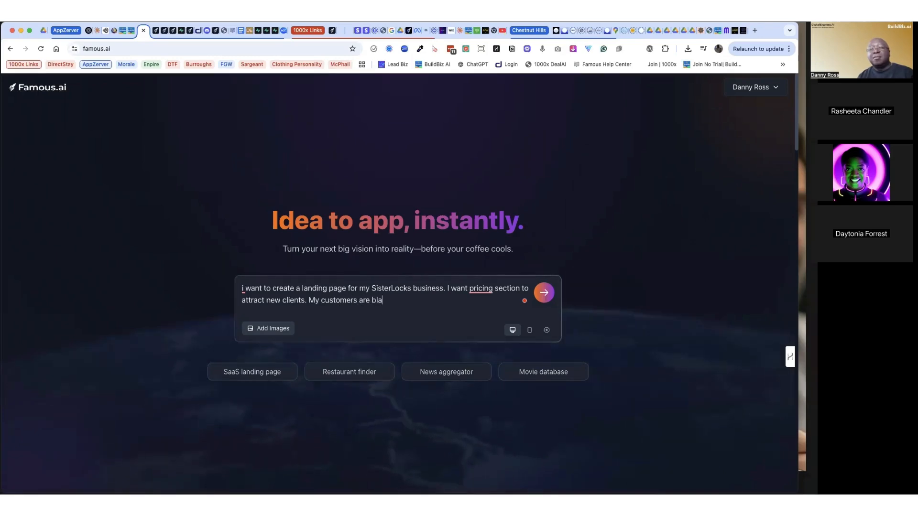
type("ck women")
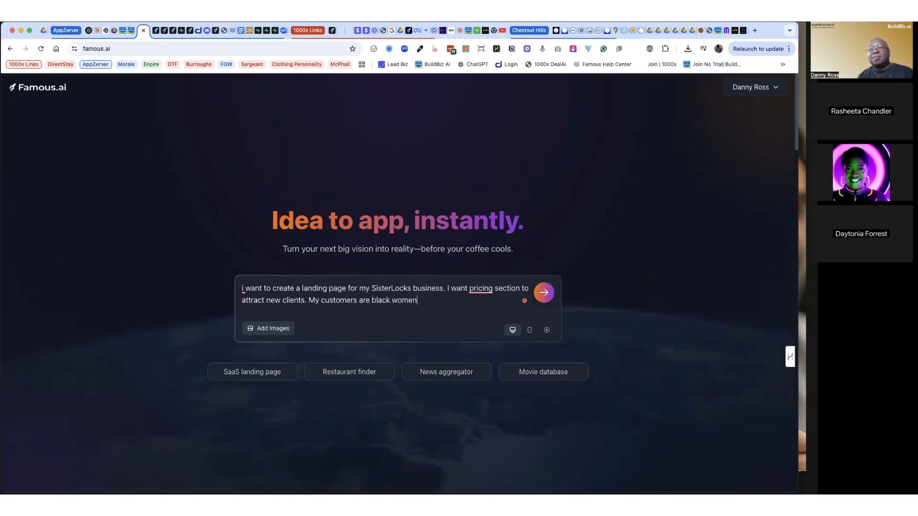
type(".")
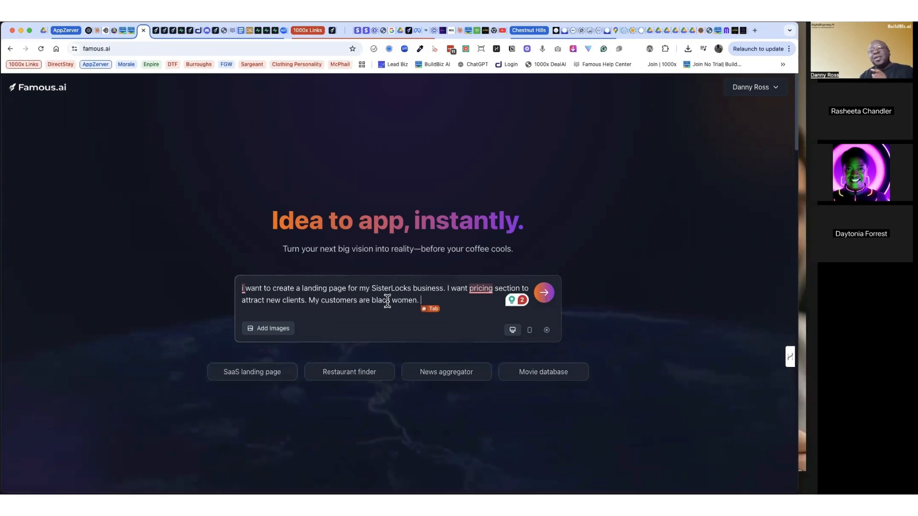
left_click(485, 310)
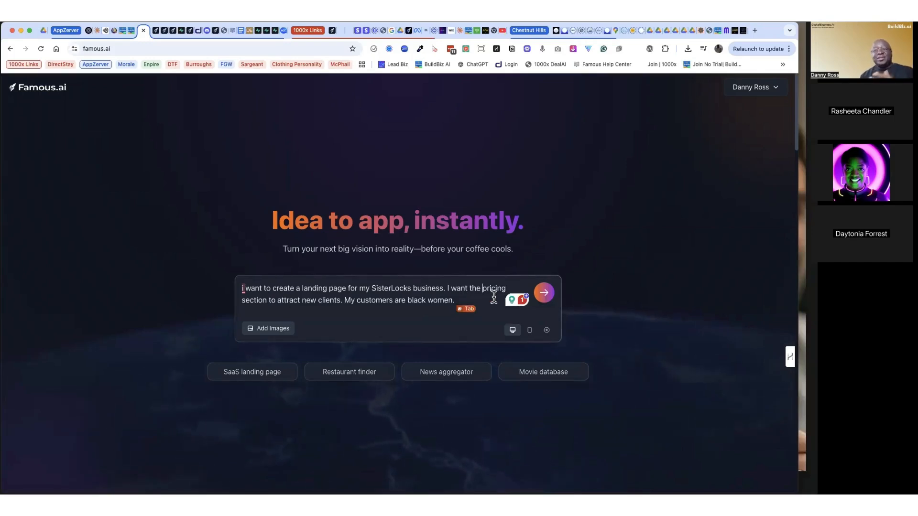
left_click(544, 292)
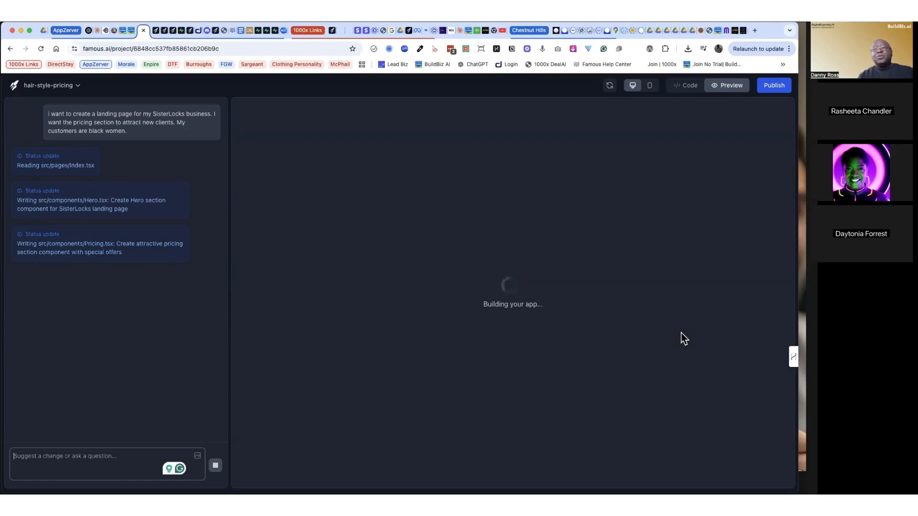
Step: Switch to the luxelocs.me website and dismiss its consultation booking form to view the home page
left_click(724, 31)
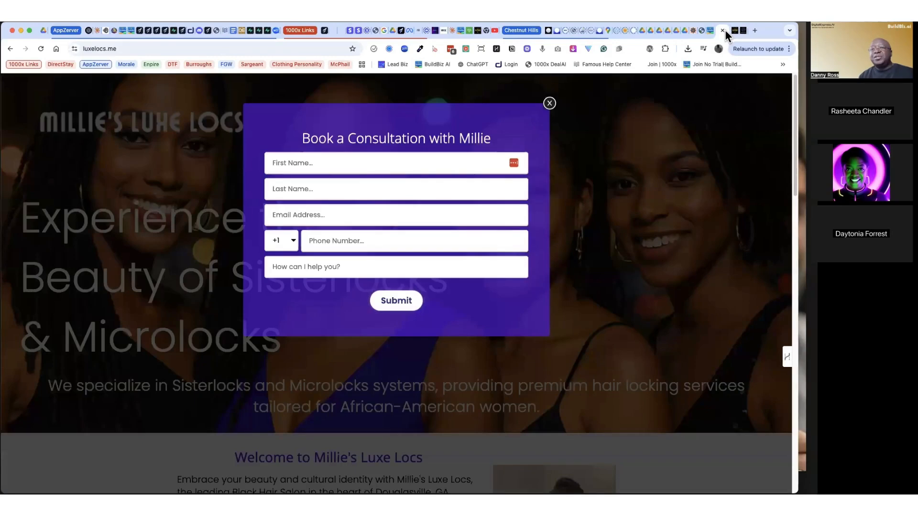
left_click(549, 104)
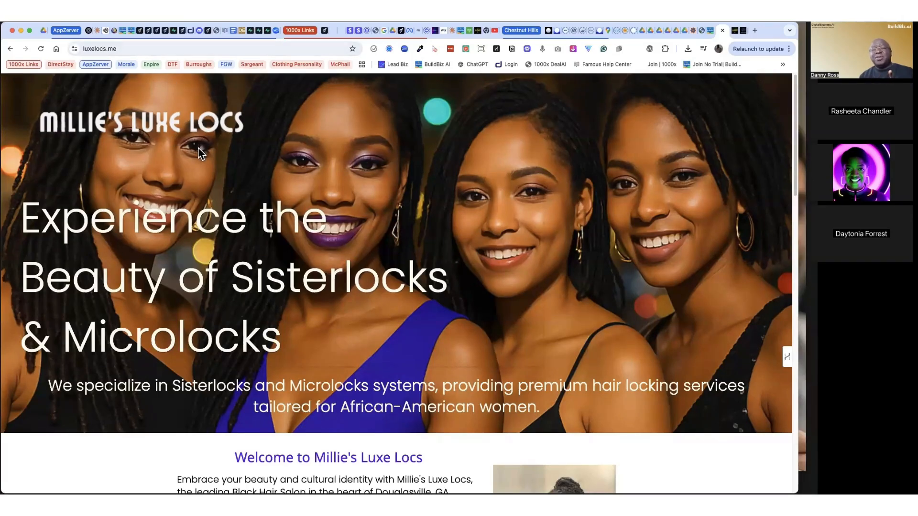
Step: Look through the luxelocs.me home page, examining the hero banner, the welcome and specialties text and the Experience the Luxury of Choice section
scroll(251, 217, "down", 10)
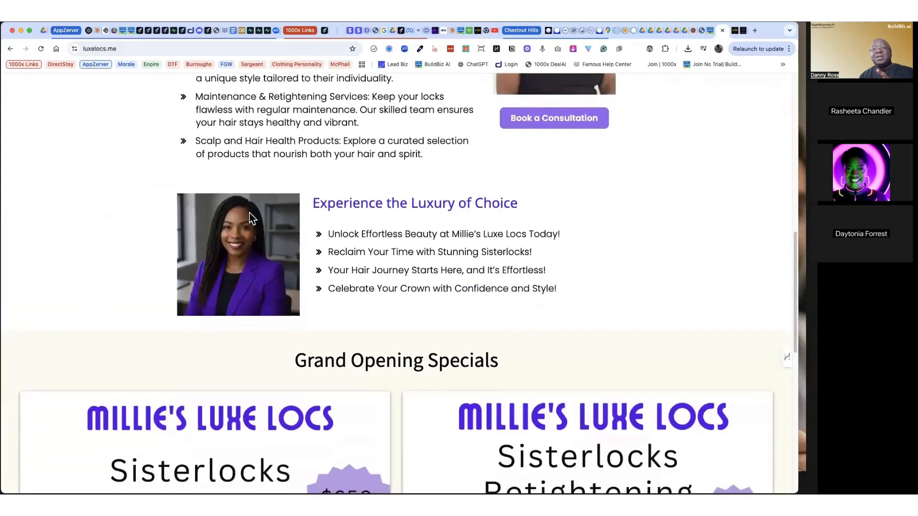
scroll(250, 215, "down", 10)
scroll(249, 213, "up", 15)
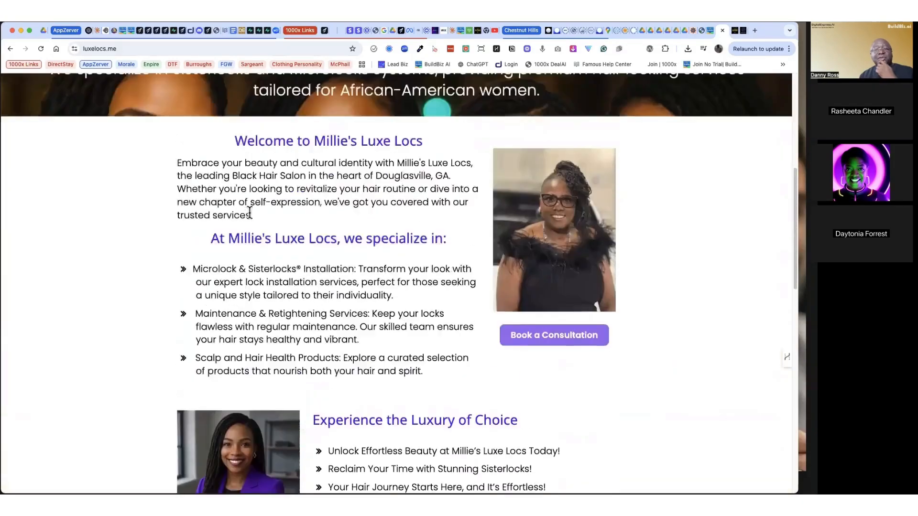
scroll(249, 212, "up", 6)
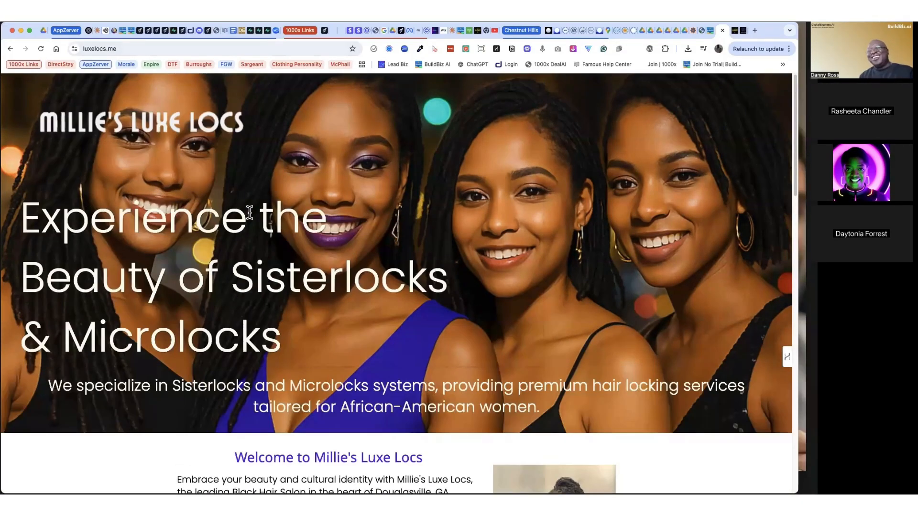
scroll(250, 215, "down", 3)
scroll(250, 215, "down", 2)
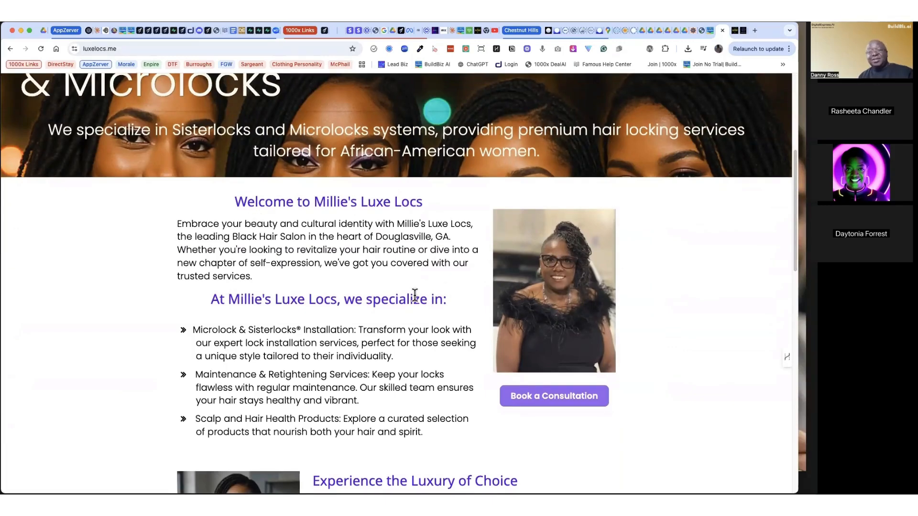
scroll(415, 295, "down", 3)
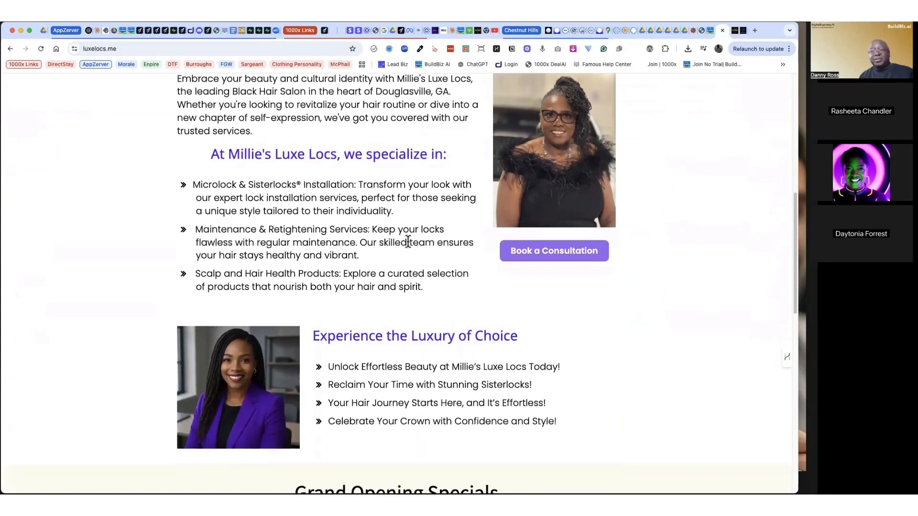
scroll(408, 244, "down", 2)
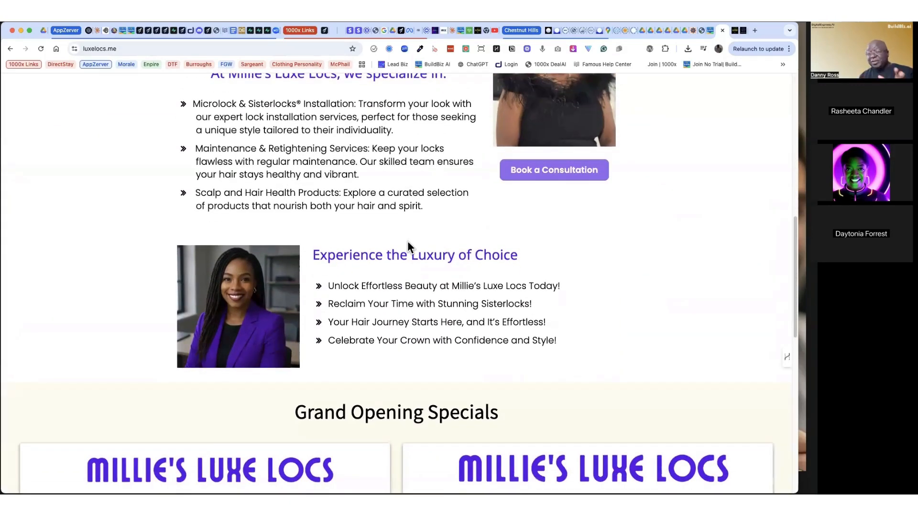
scroll(407, 244, "up", 5)
scroll(407, 241, "up", 7)
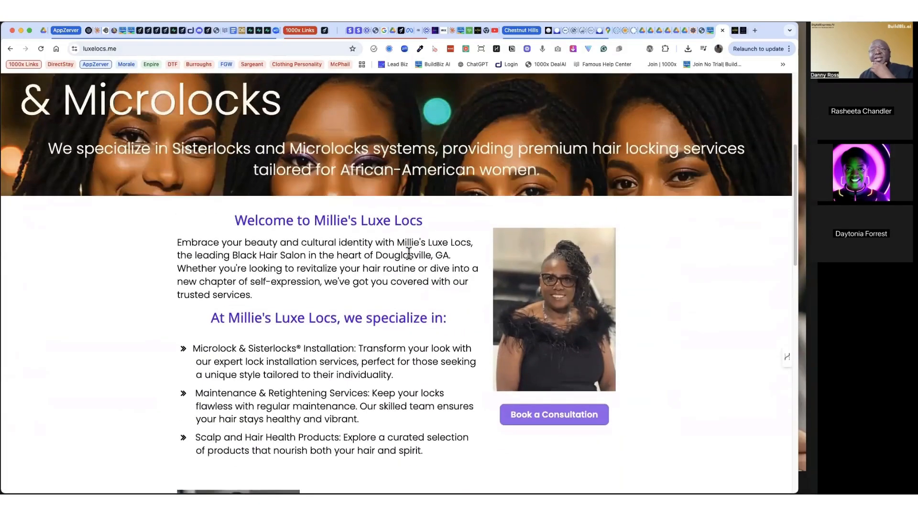
scroll(407, 229, "down", 5)
scroll(406, 222, "down", 9)
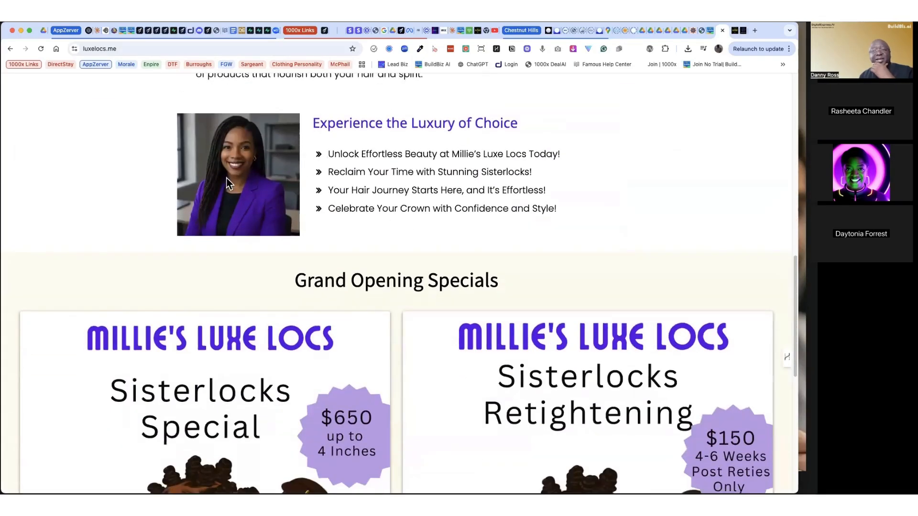
scroll(311, 202, "up", 14)
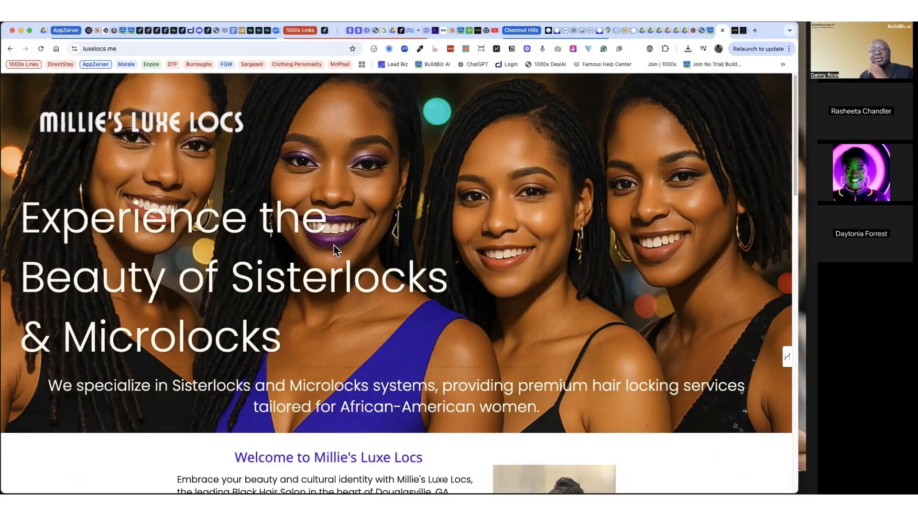
Step: Examine the Grand Opening Specials on the luxelocs.me page and return to its hero banner
scroll(299, 386, "down", 8)
scroll(261, 352, "up", 8)
scroll(738, 337, "down", 3)
scroll(624, 368, "down", 10)
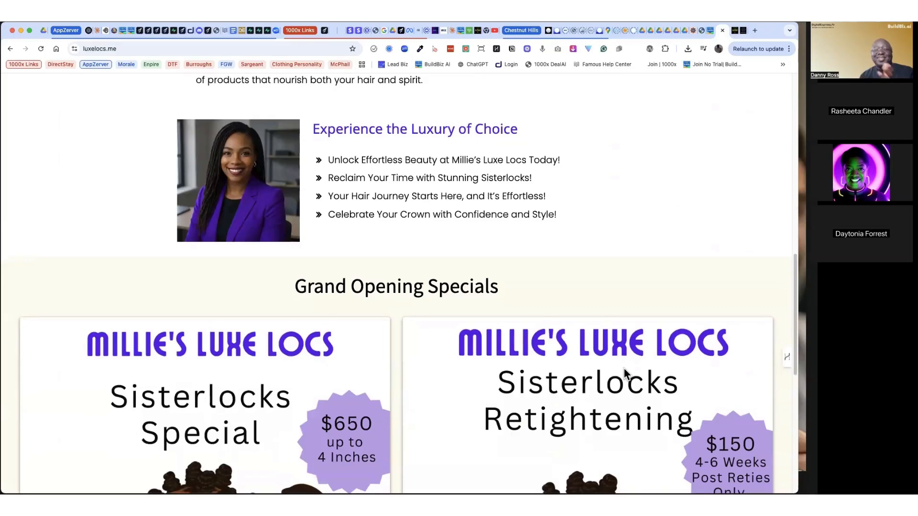
scroll(623, 371, "down", 2)
scroll(623, 368, "down", 5)
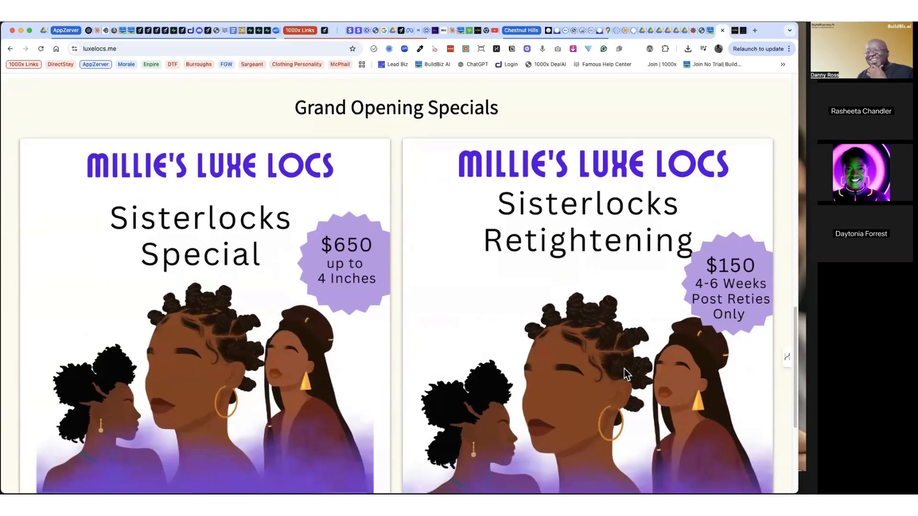
scroll(624, 372, "down", 6)
key("Home")
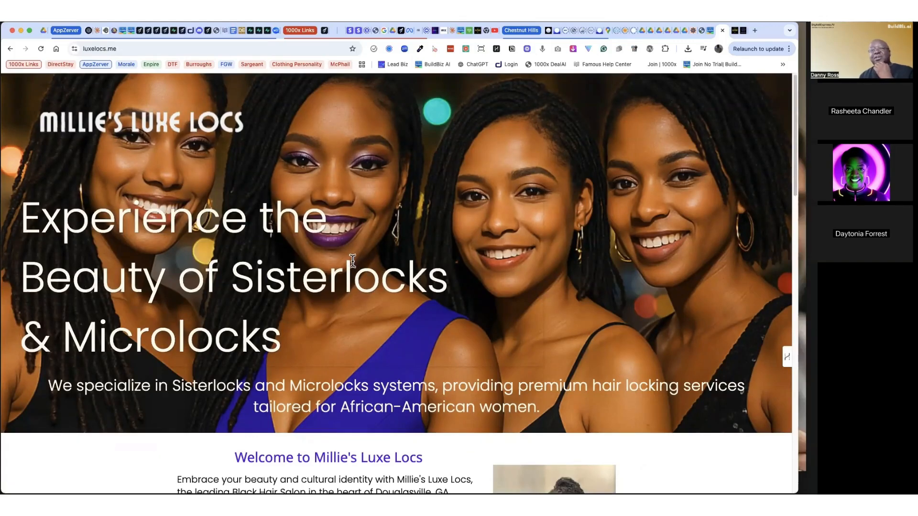
Step: Switch to the Famous.ai hair-style-pricing project and review the generated SisterLocks landing page, including its pricing packages
left_click(140, 30)
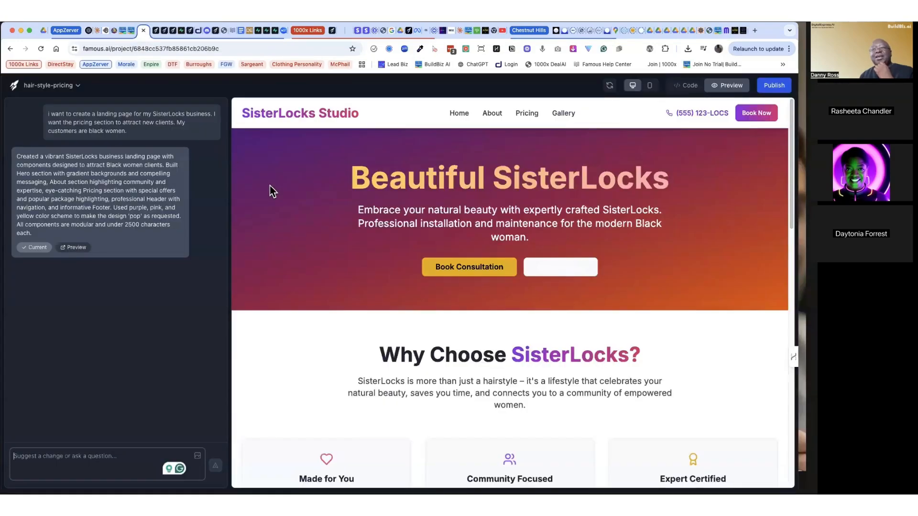
scroll(270, 190, "down", 15)
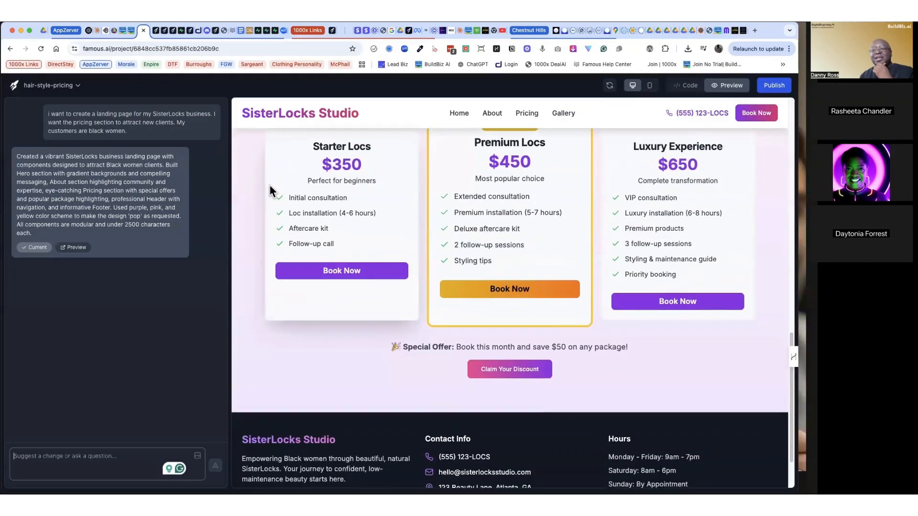
scroll(270, 190, "up", 15)
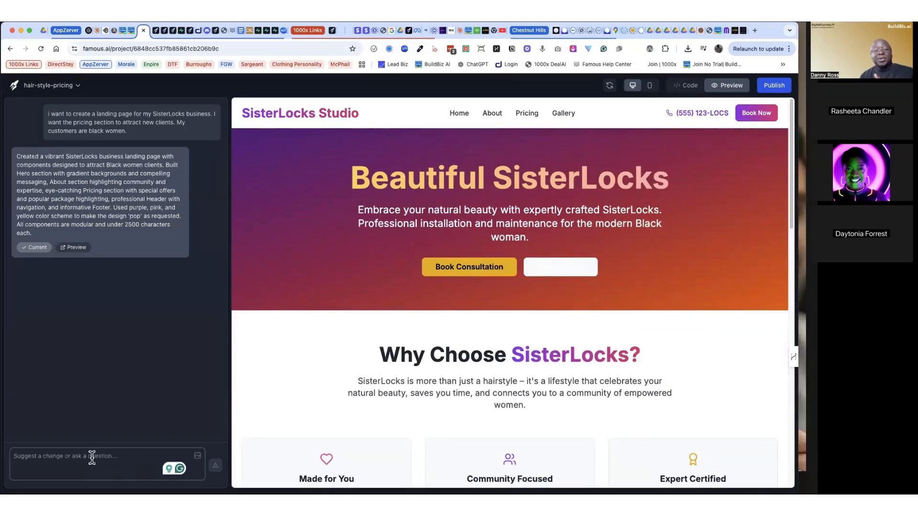
Step: Write the change request add this image above "Why Choose Sisterlocks?" for the landing page, without submitting it
type("add")
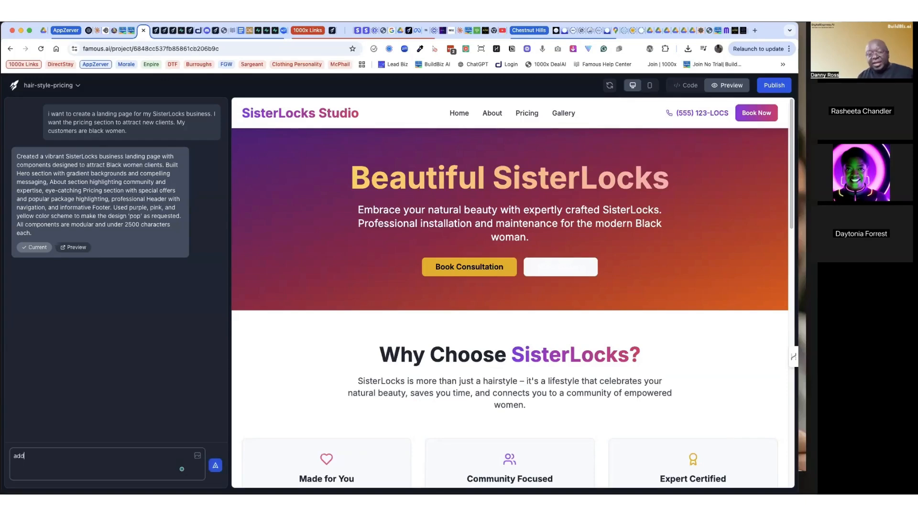
type(" this image")
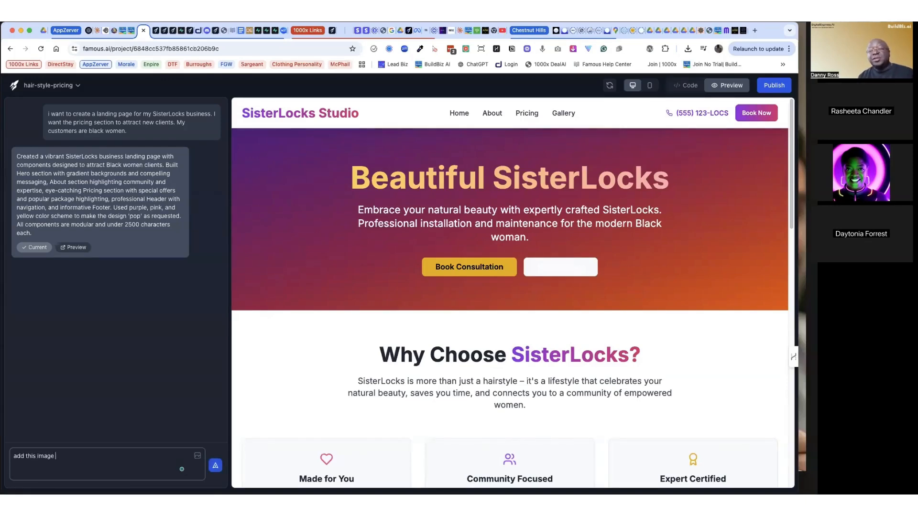
type(" above Wh")
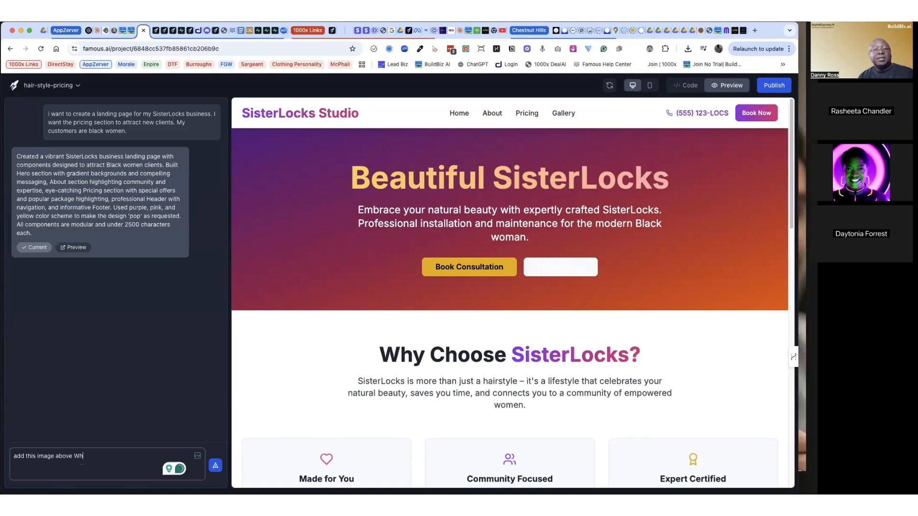
key("BackSpace")
key("BackSpace")
type("'")
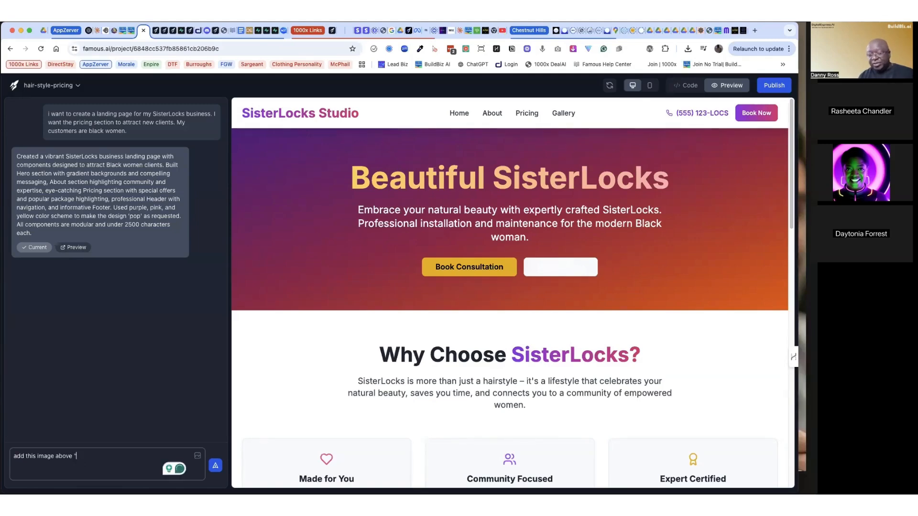
type("W")
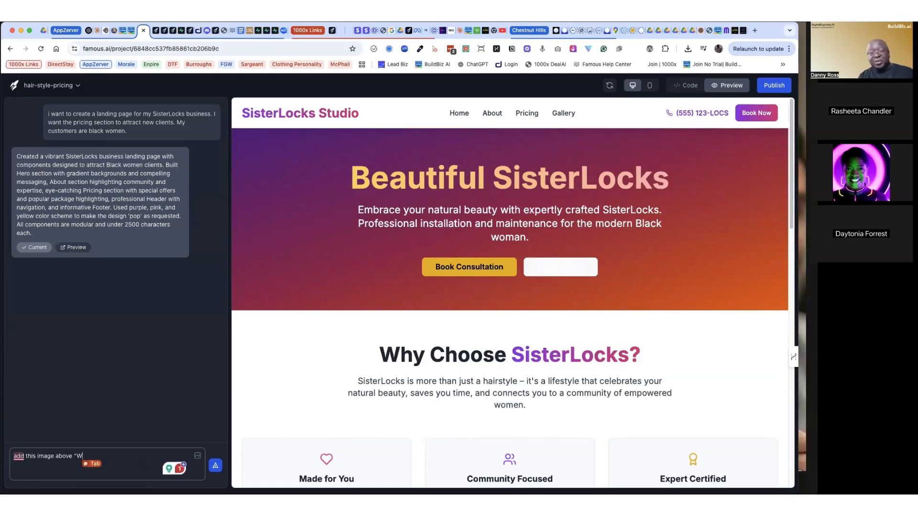
type("hy Chos")
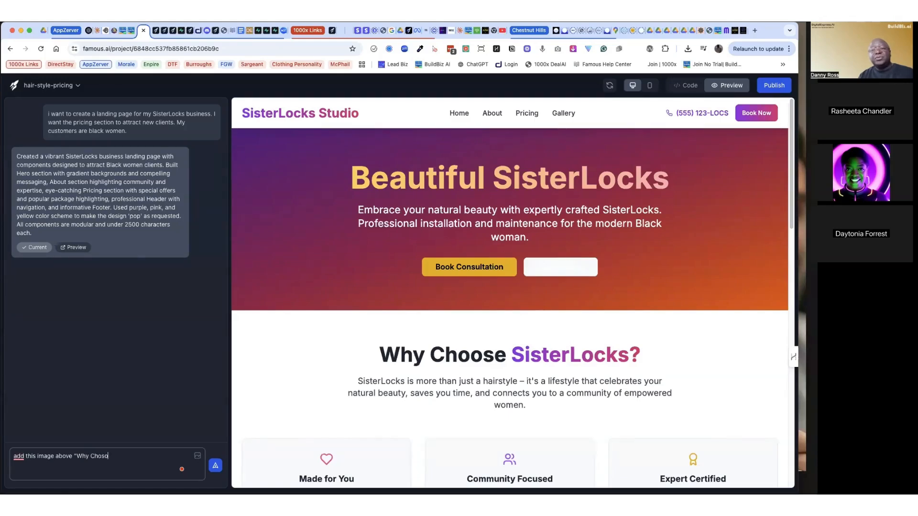
key("BackSpace")
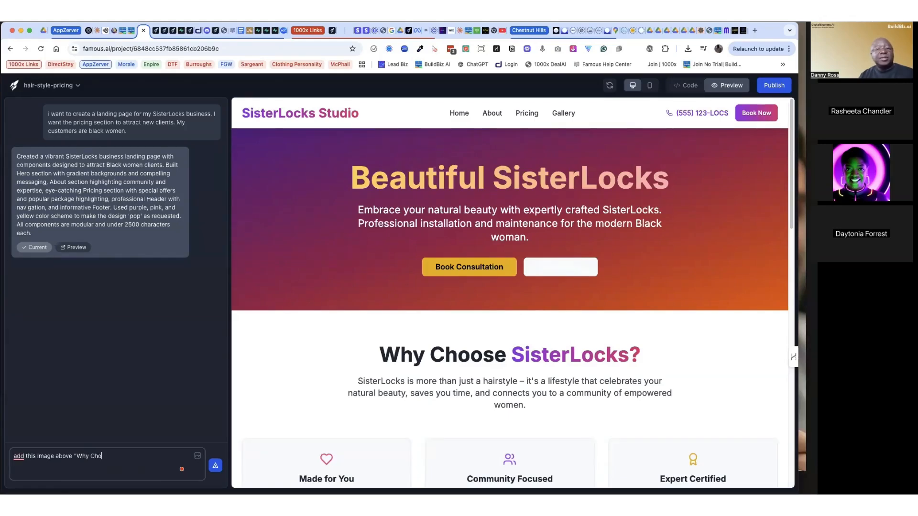
type("ose Si")
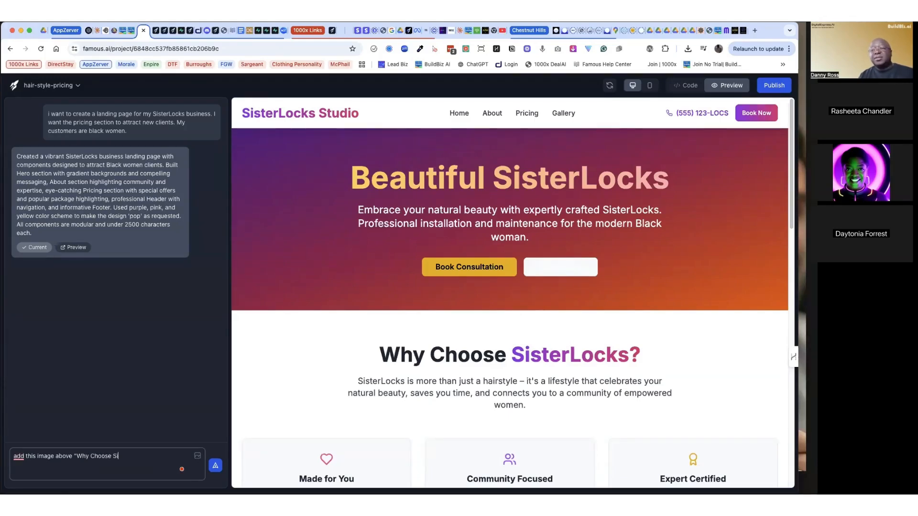
type("set")
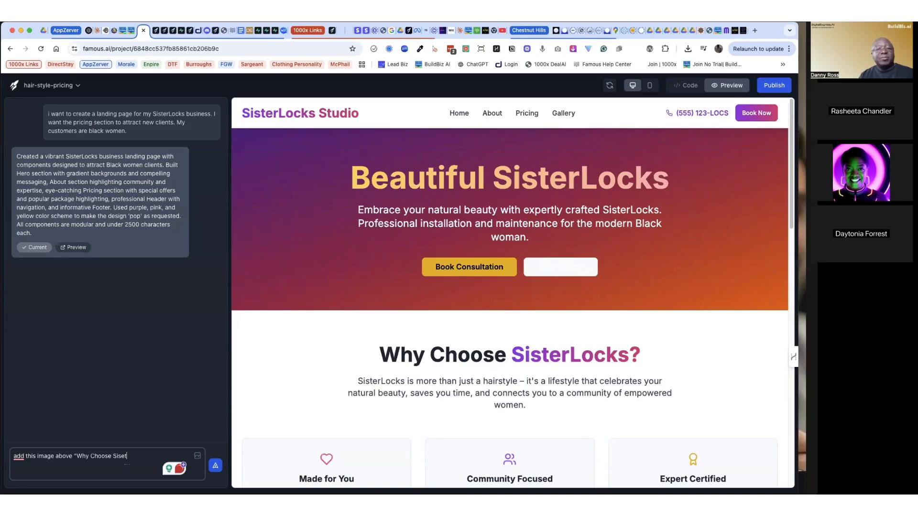
key("BackSpace")
key("BackSpace")
type("terlocks")
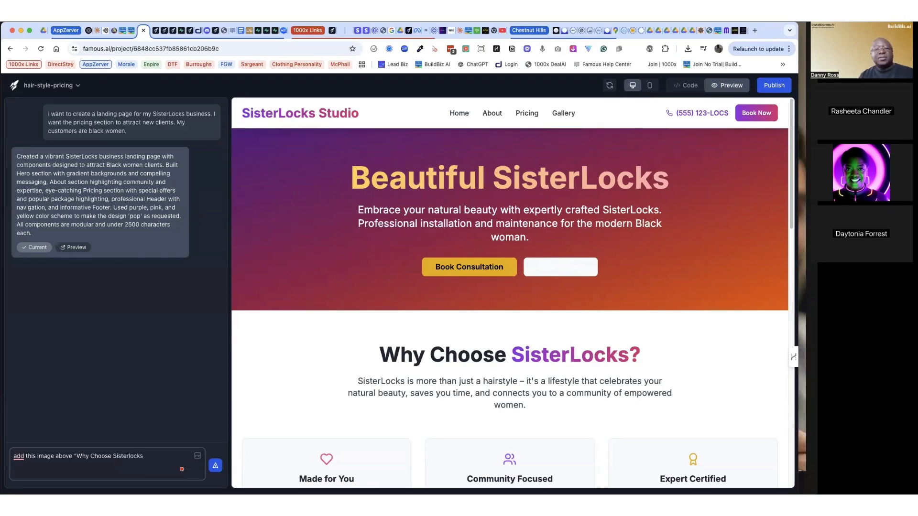
type("\"")
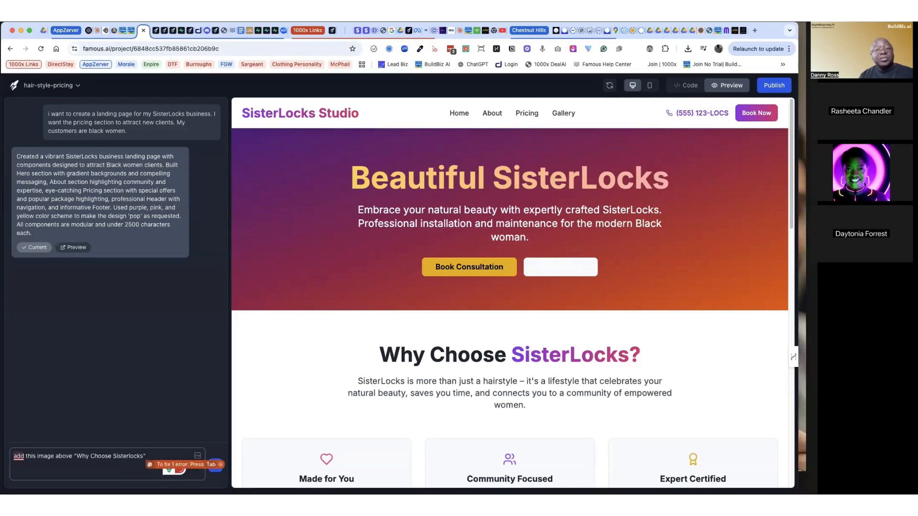
key("Tab")
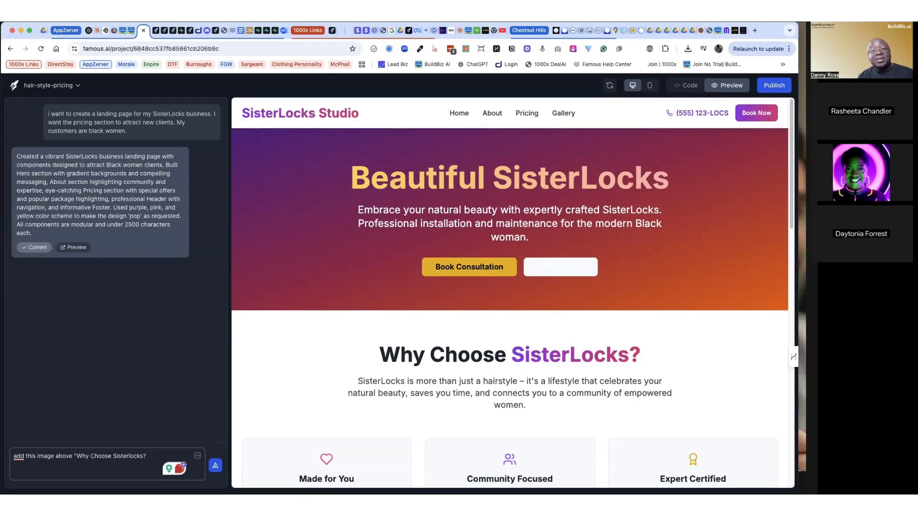
type("\"")
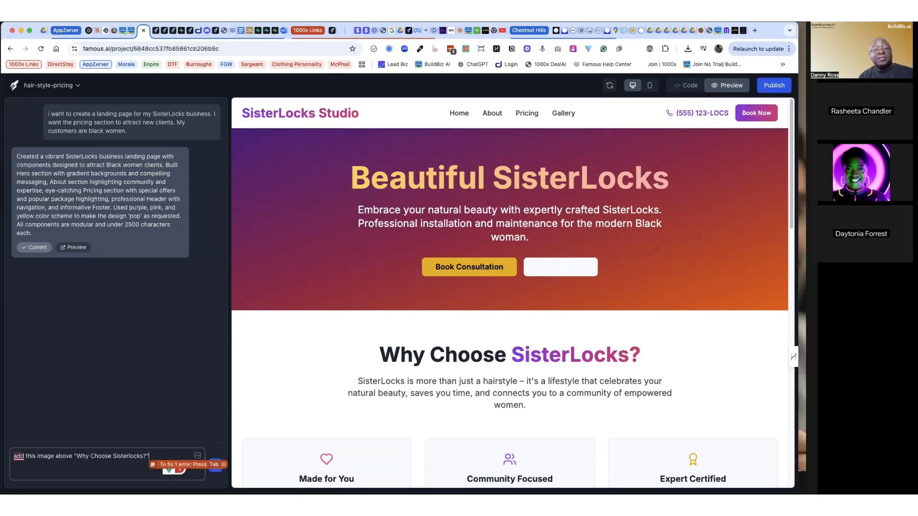
Step: Attach the group photo "Sisters wit...locks.png" from the "images and videos" folder of Millie's Luxe Locs to the change request
mouse_move(23, 458)
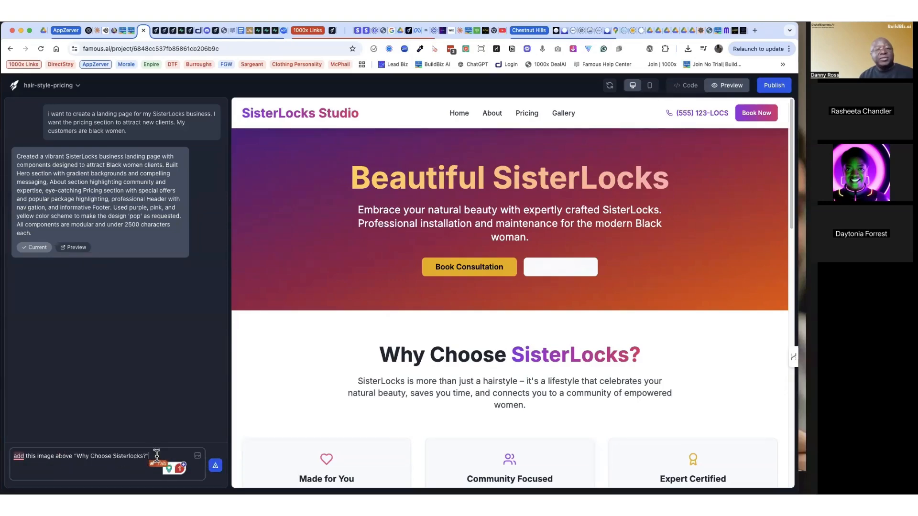
left_click(198, 459)
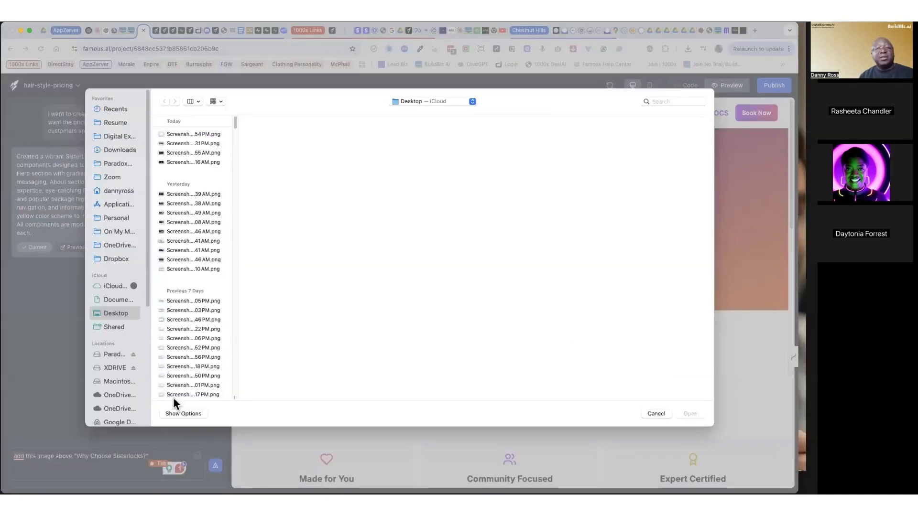
left_click(113, 137)
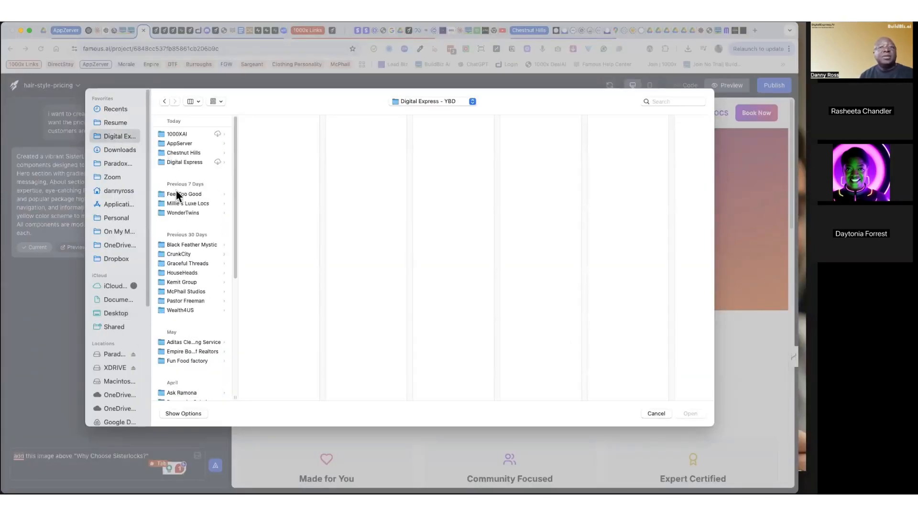
left_click(179, 202)
left_click(279, 134)
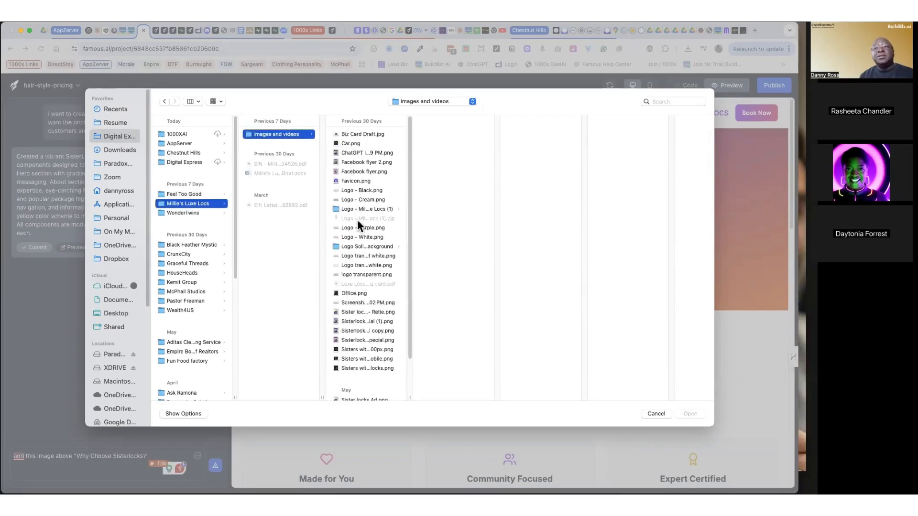
left_click(360, 313)
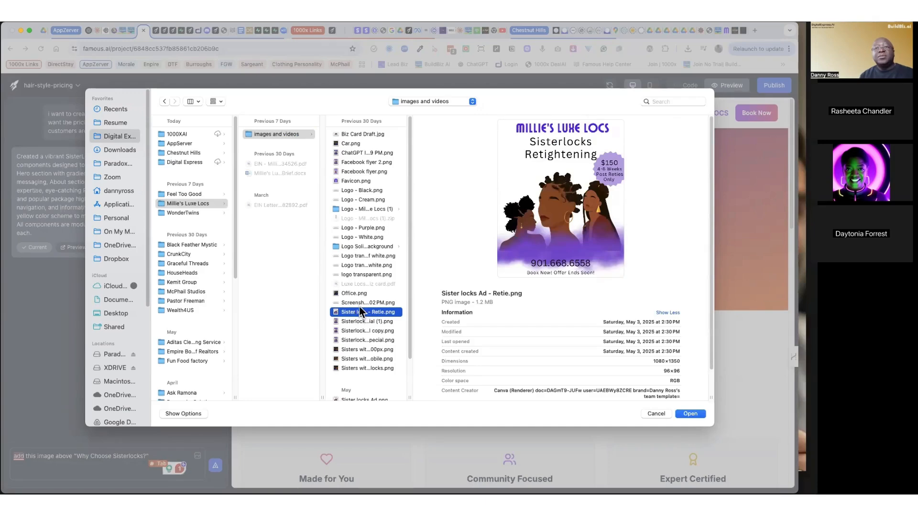
scroll(354, 336, "down", 3)
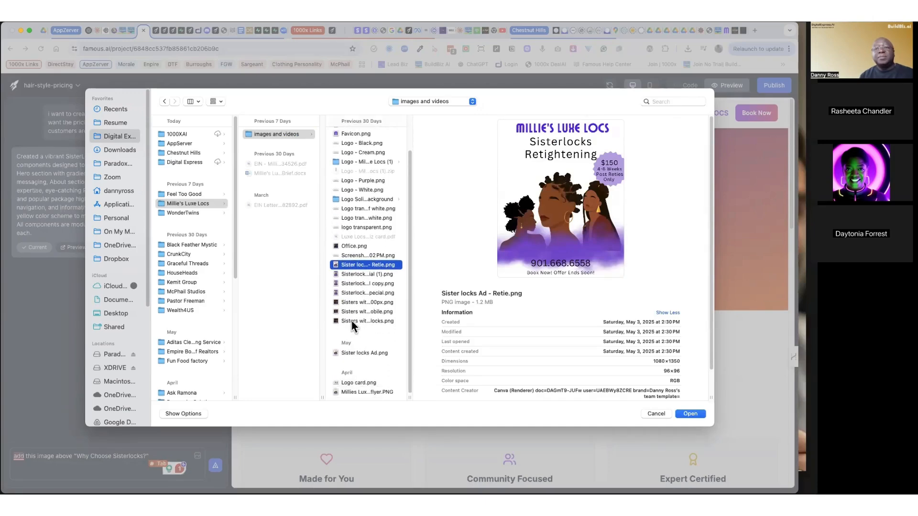
left_click(354, 320)
left_click(690, 414)
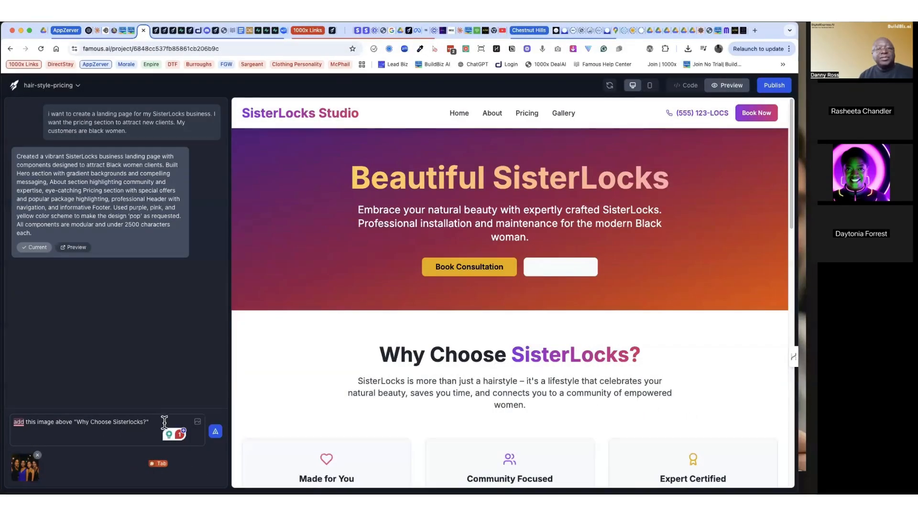
Step: Submit the change request with the attached group photo for the SisterLocks landing page
left_click(215, 432)
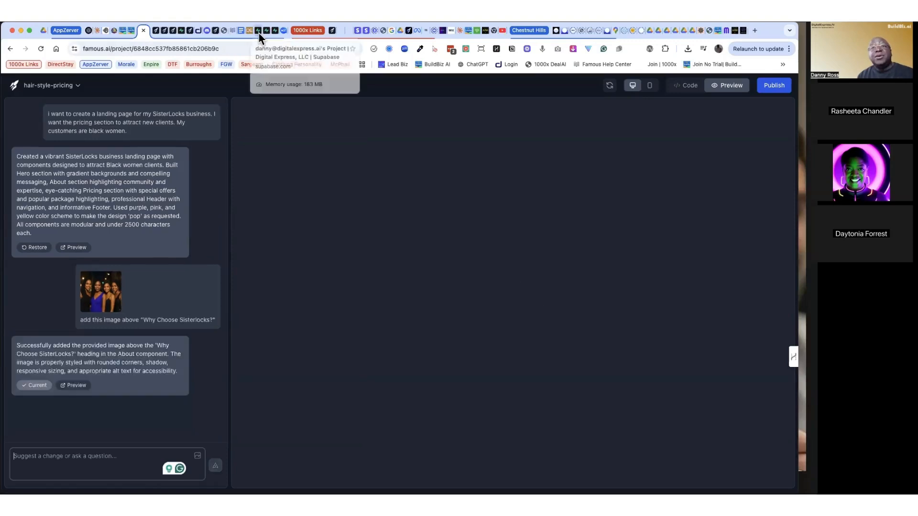
Step: Switch to Supabase and open the Digital Express, LLC organization's project list
left_click(259, 32)
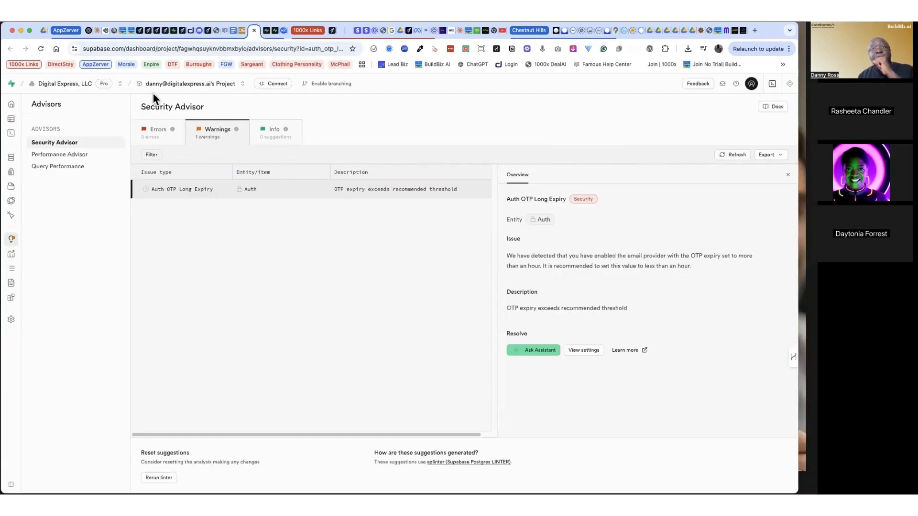
left_click(174, 32)
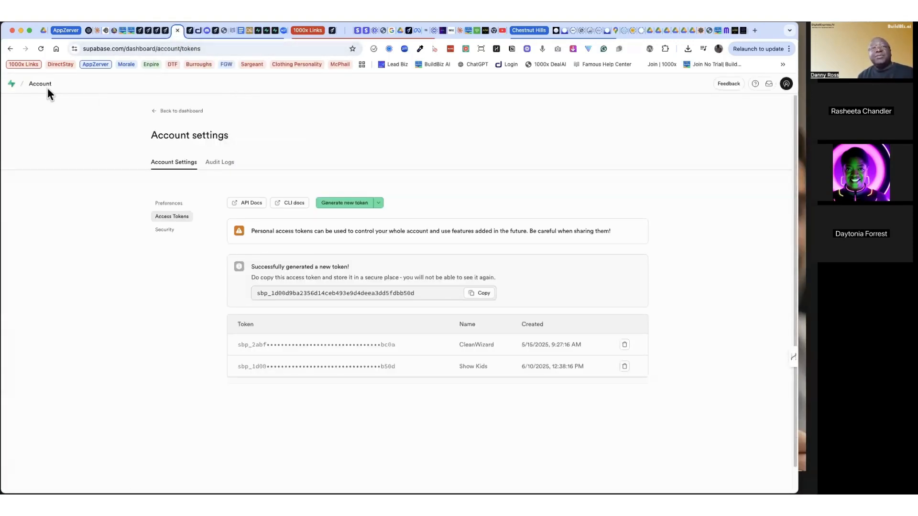
left_click(11, 84)
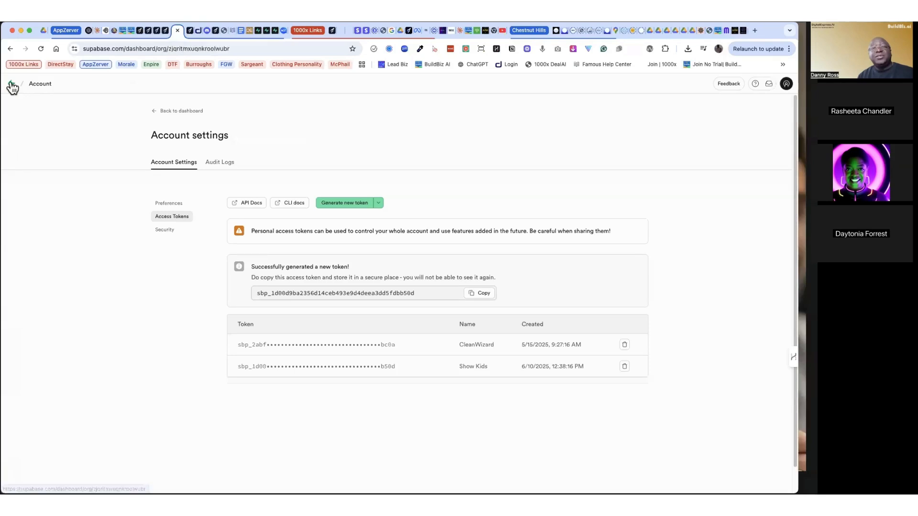
Step: Load the supabase.com home page by removing the dashboard path from the address
left_click(145, 49)
left_click(126, 48)
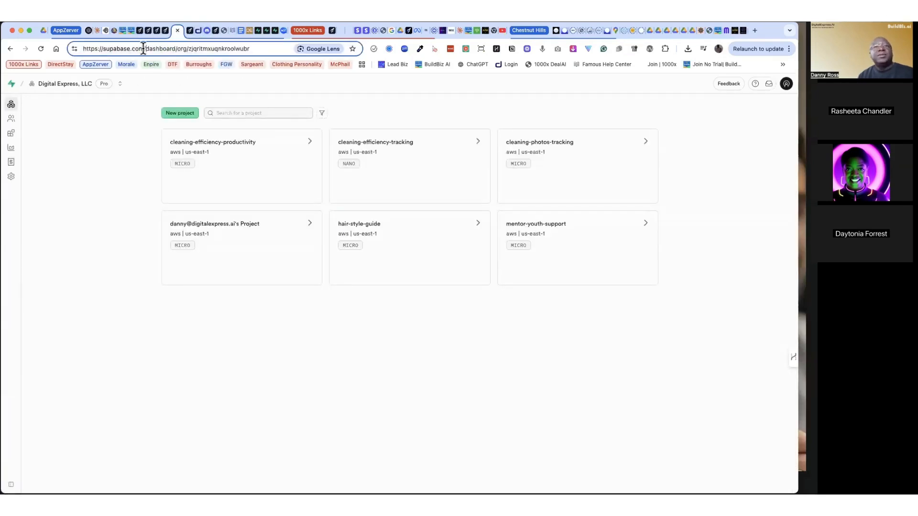
left_click_drag(144, 49, 278, 50)
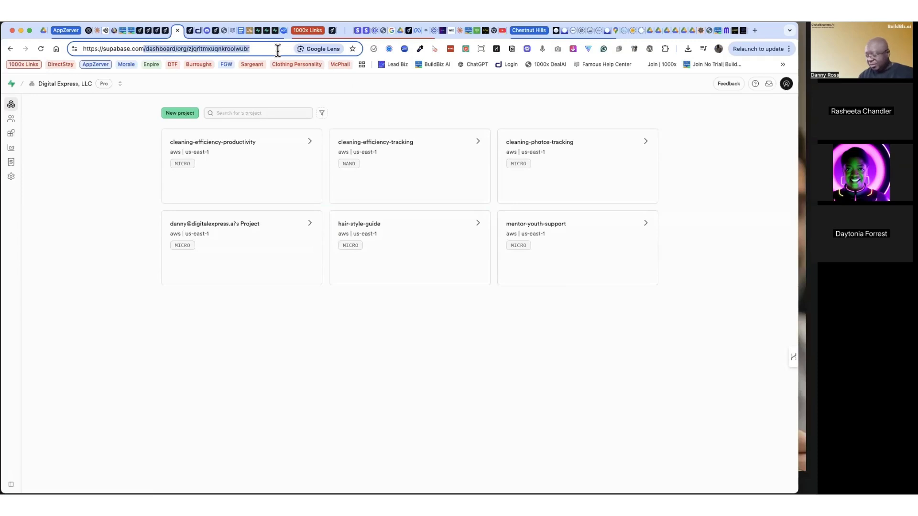
key("BackSpace")
key("Return")
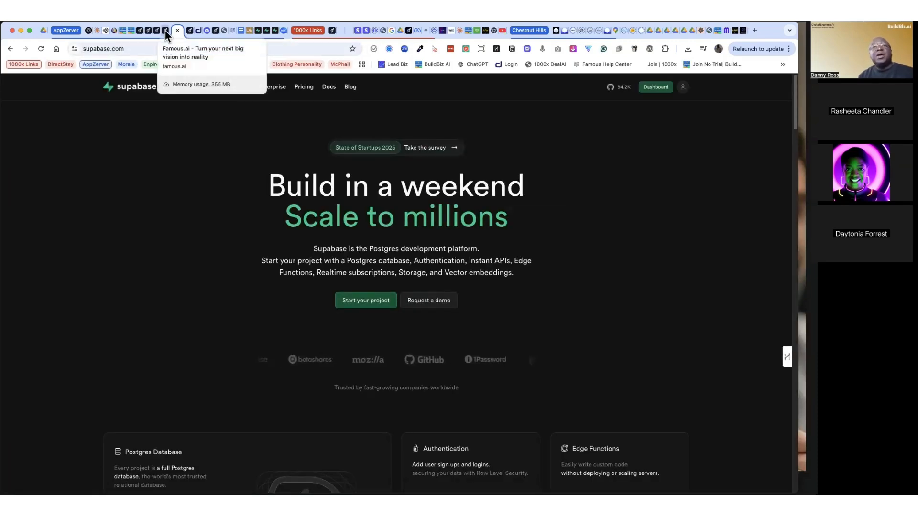
Step: Return to the Supabase dashboard and open the Access Tokens page in the account preferences
left_click(268, 32)
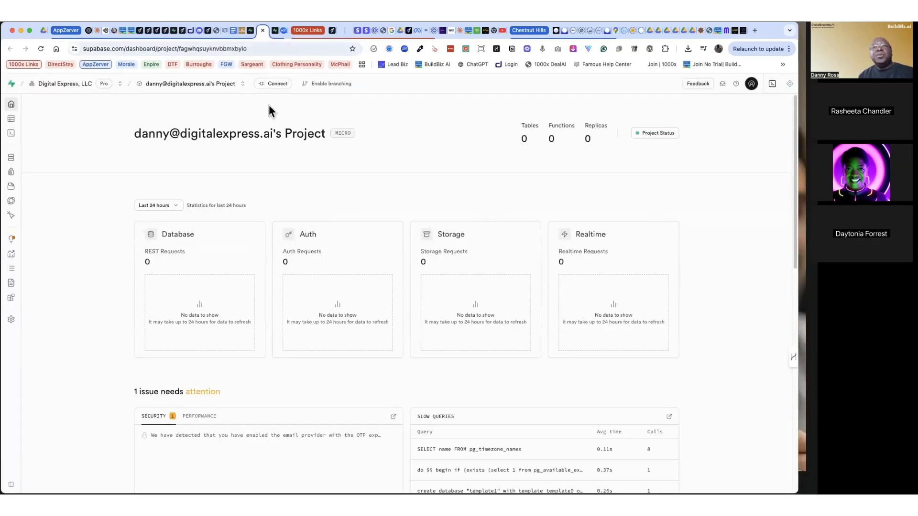
left_click(12, 85)
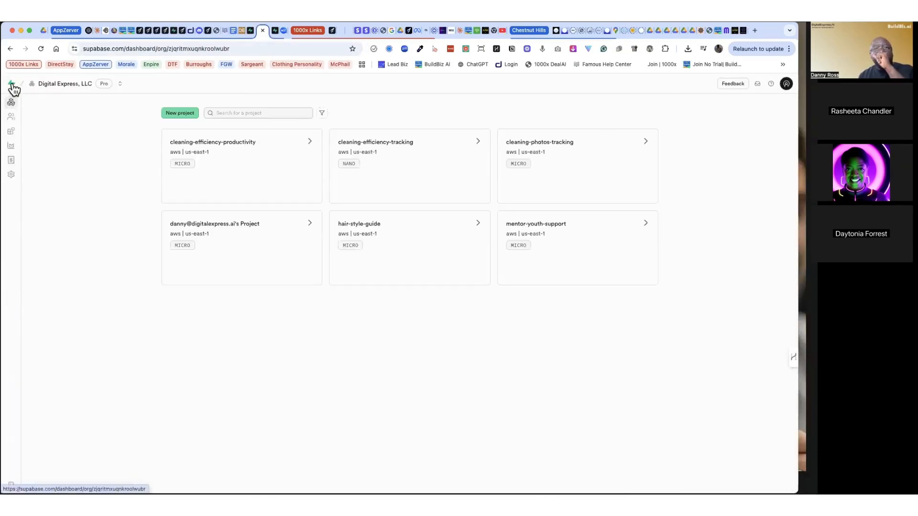
left_click(786, 84)
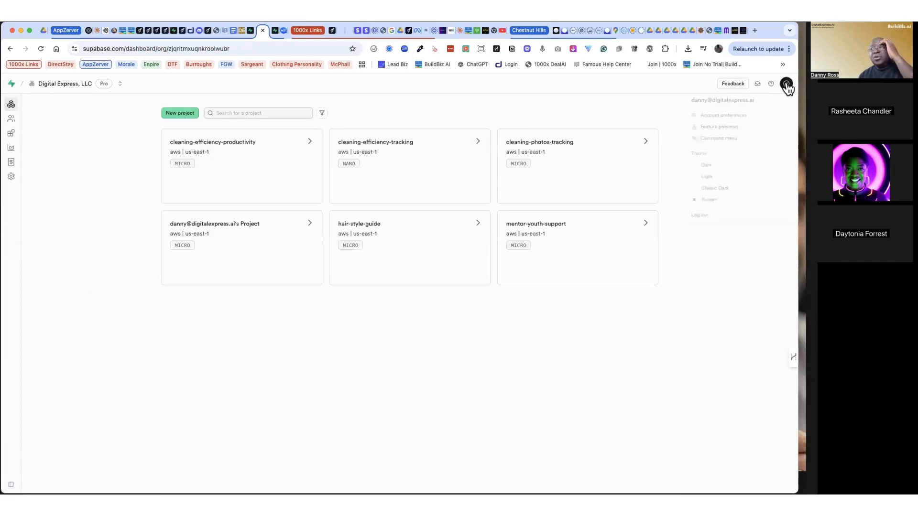
left_click(722, 116)
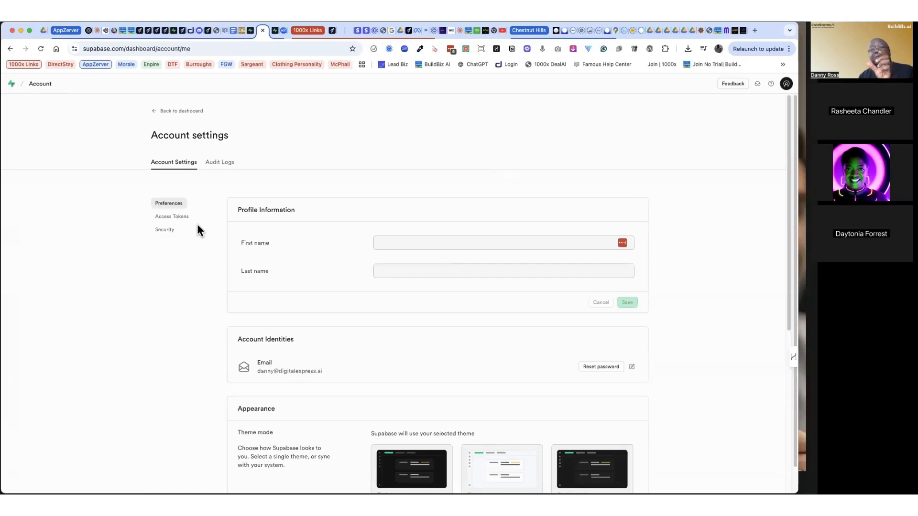
left_click(170, 216)
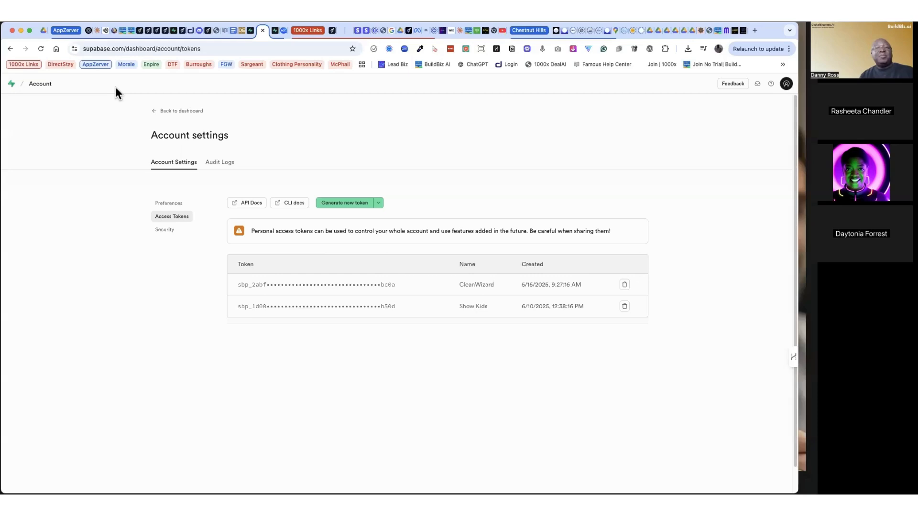
Step: Switch back to the Famous.ai hair-style-pricing project and review the group photo's placement above "Why Choose SisterLocks?" in the preview
left_click(140, 32)
scroll(240, 275, "down", 3)
scroll(240, 276, "down", 3)
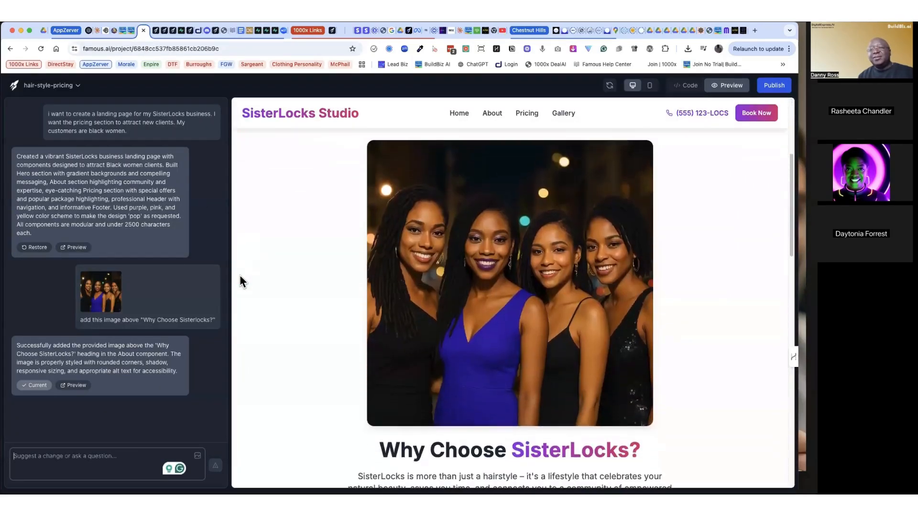
scroll(240, 277, "up", 4)
scroll(239, 276, "up", 2)
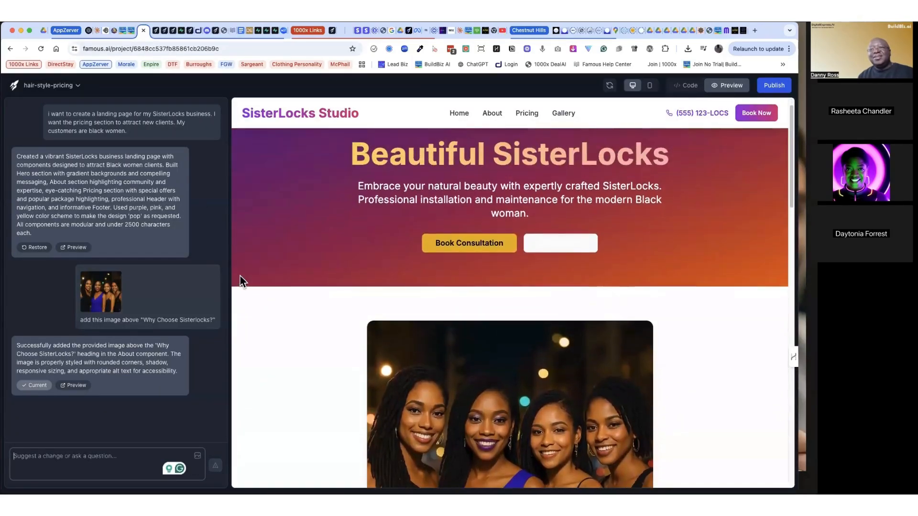
scroll(239, 276, "down", 5)
scroll(239, 275, "down", 2)
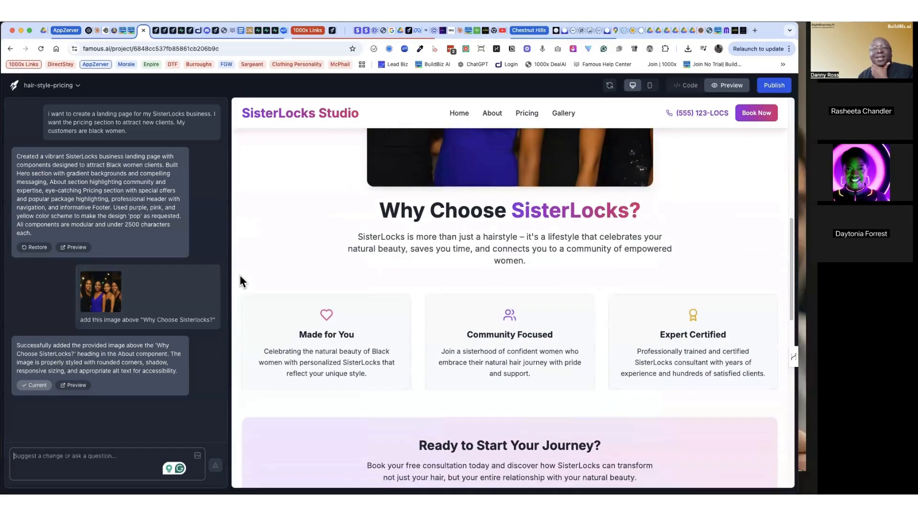
scroll(240, 274, "up", 6)
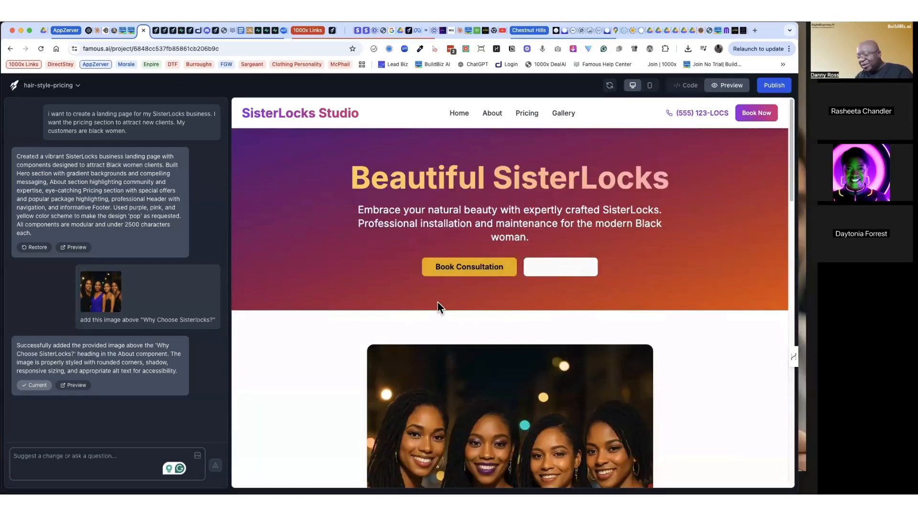
Step: Capture a screenshot of the hero banner's button area and attach it to a new change request
key("super+shift+4")
left_click_drag(392, 248, 642, 291)
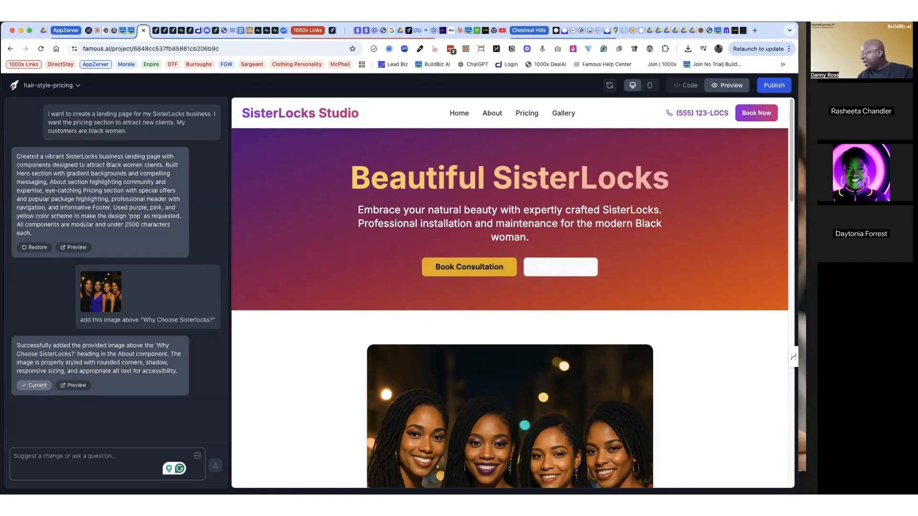
left_click_drag(784, 439, 102, 460)
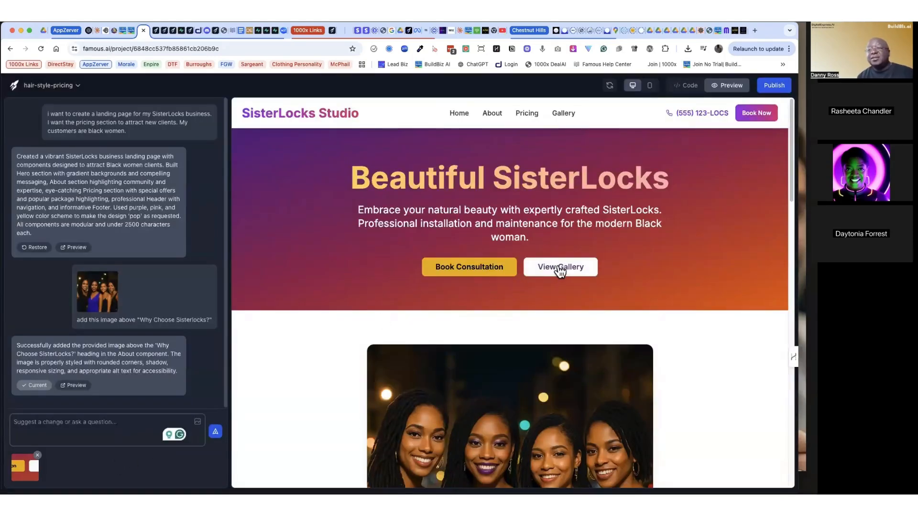
Step: Submit the change request I cannot see the text for the "View Gallery" Button, fix it
left_click(67, 425)
type("I")
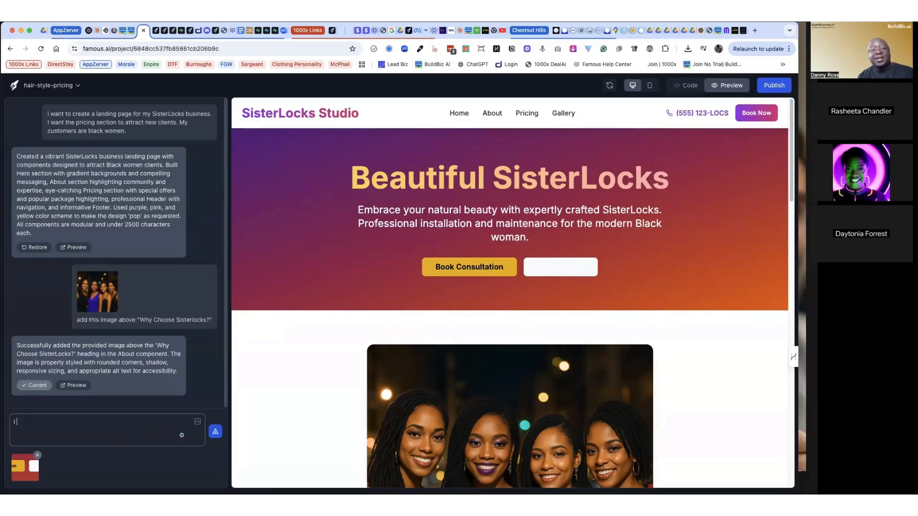
type(" cannot see ")
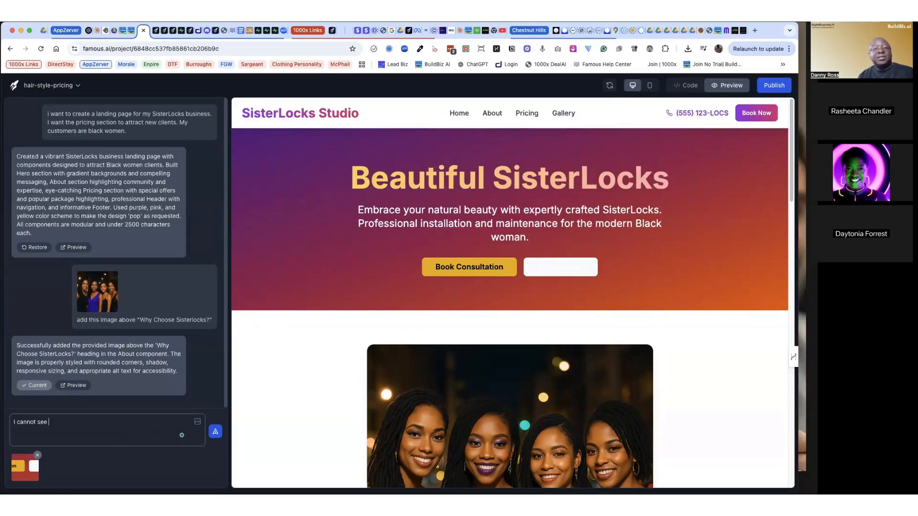
type("the text t")
type("or the \"")
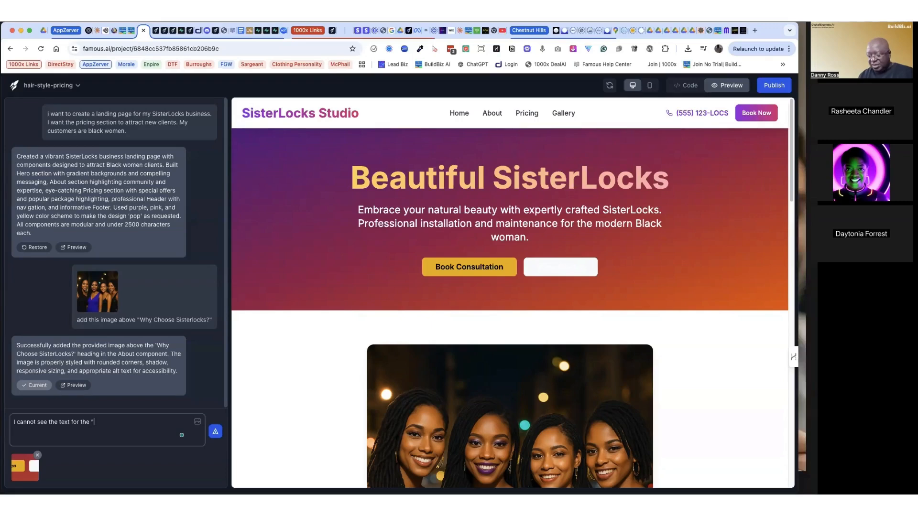
type("View G")
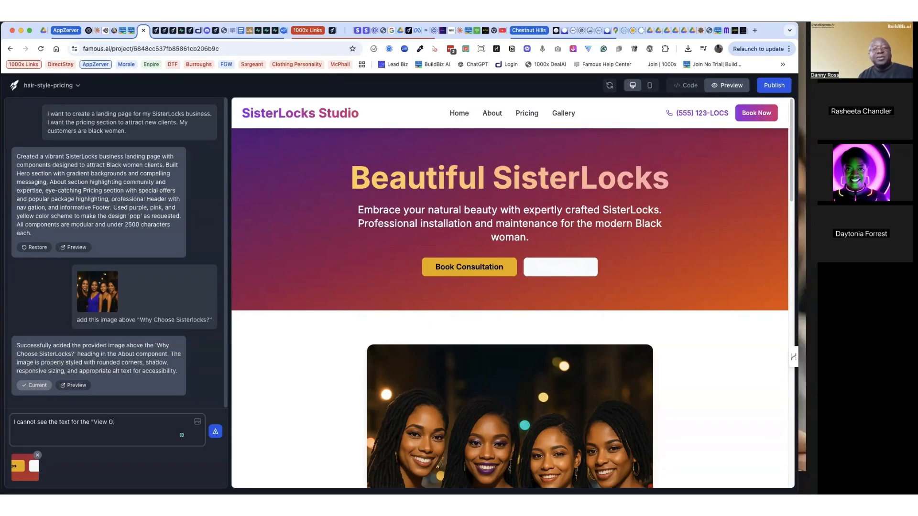
type("allery\" Bu")
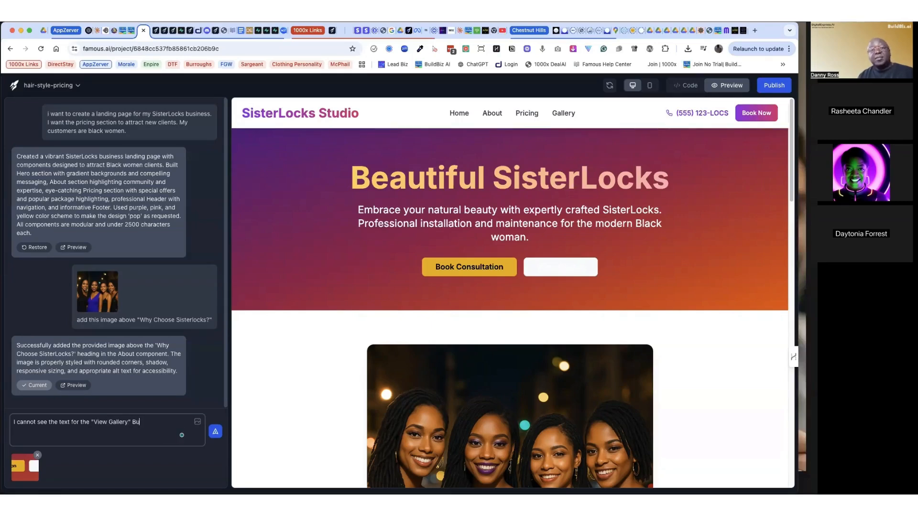
type("tton, fix it")
key("Return")
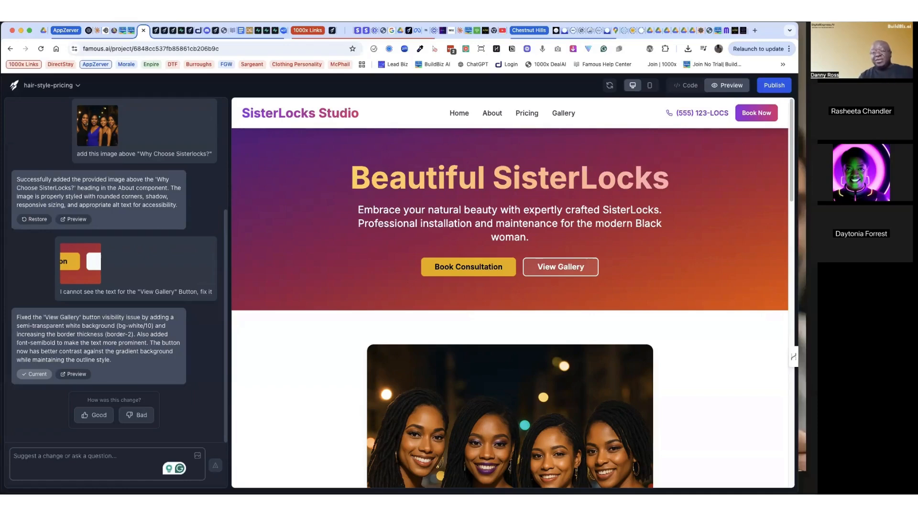
Step: Publish the updated landing page to its hair-style-pricing deploypad.app domain
left_click(774, 85)
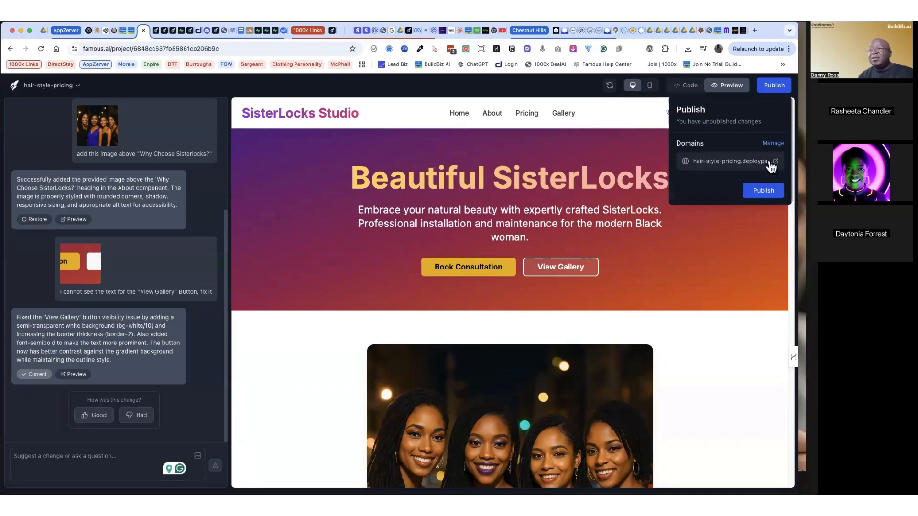
left_click(774, 190)
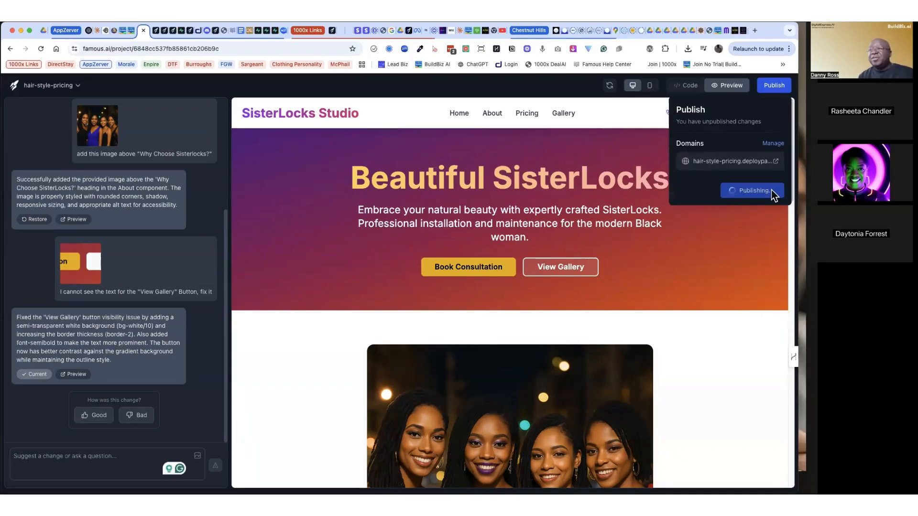
Step: Enable Project Sharing in the hair-style-pricing project settings and copy the shareable link
left_click(772, 143)
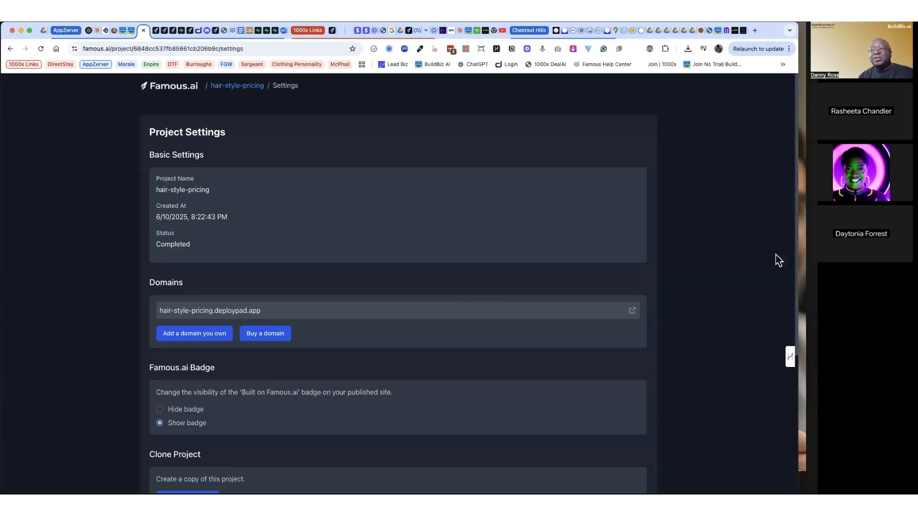
scroll(550, 347, "down", 5)
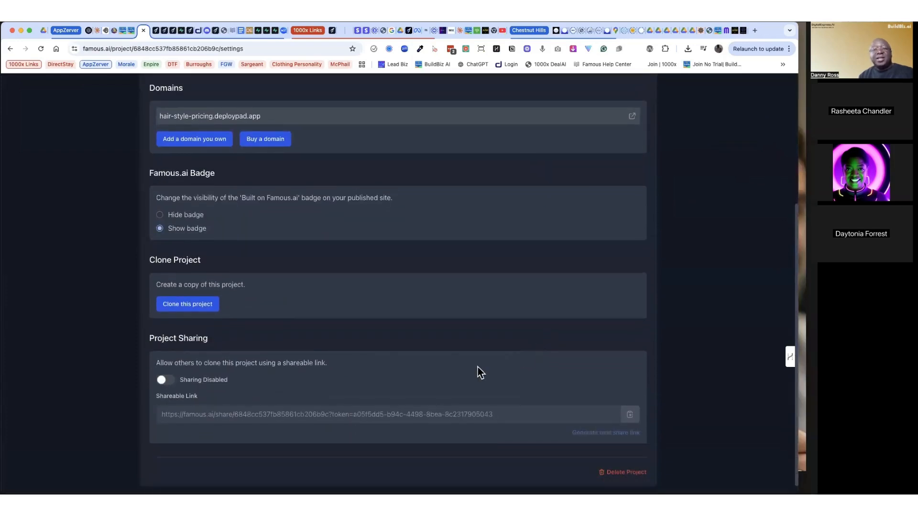
left_click(164, 370)
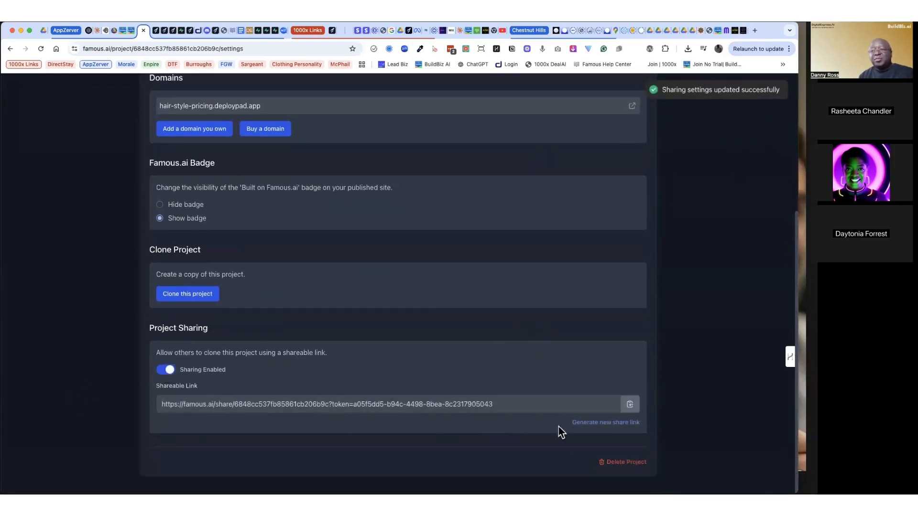
left_click(630, 405)
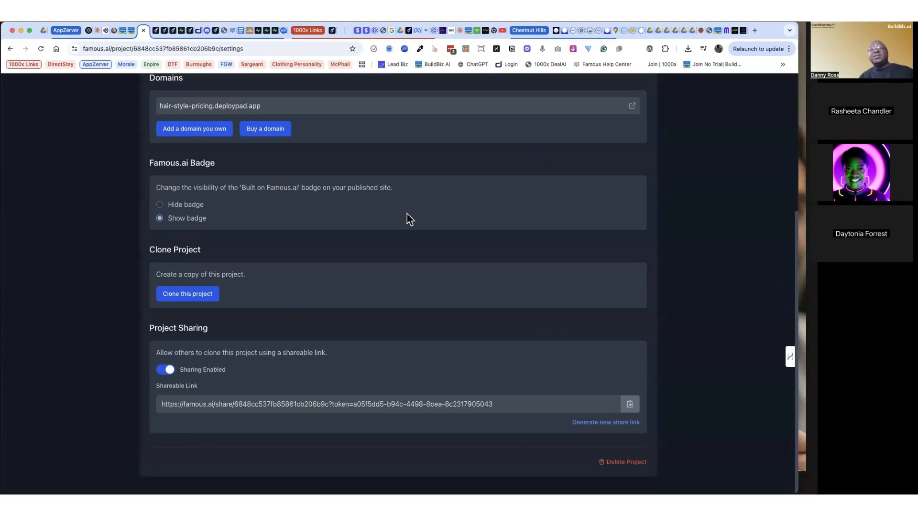
Step: Return from the project settings to the hair-style-pricing editor and review the landing page's hero banner and photo
scroll(97, 202, "up", 5)
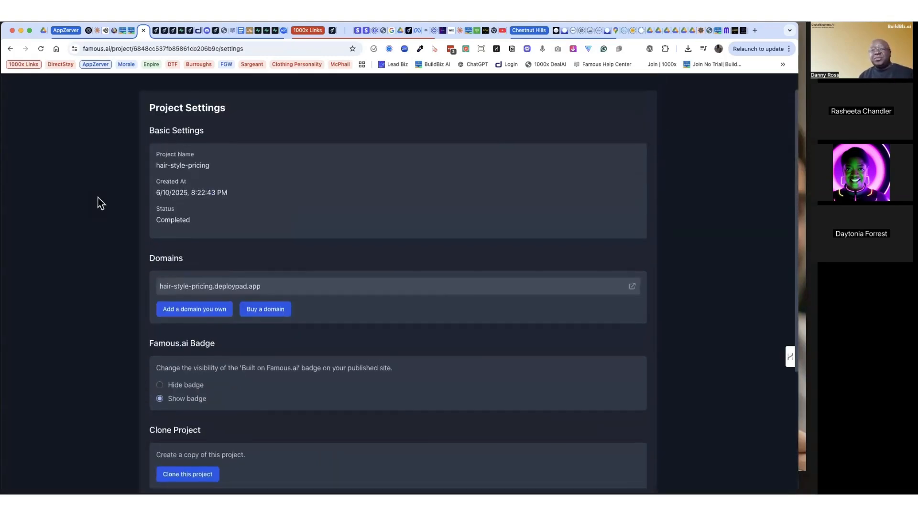
scroll(101, 203, "up", 1)
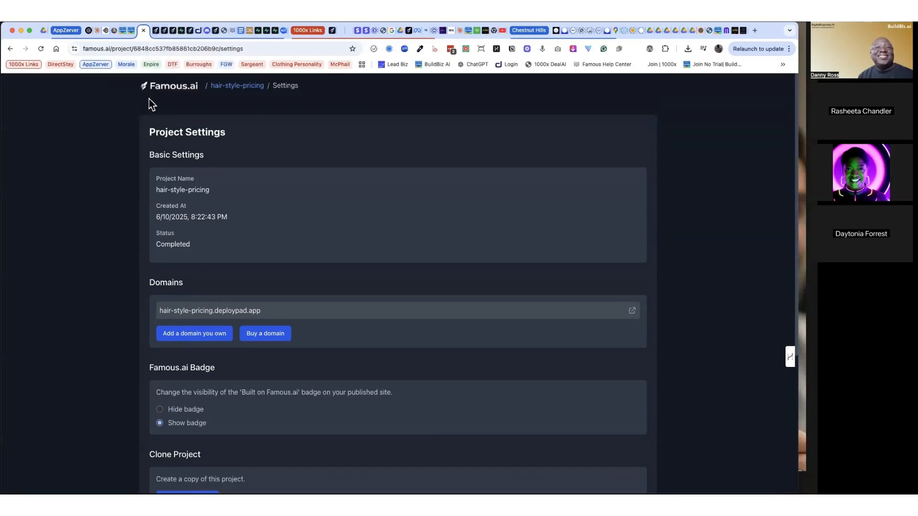
left_click(9, 48)
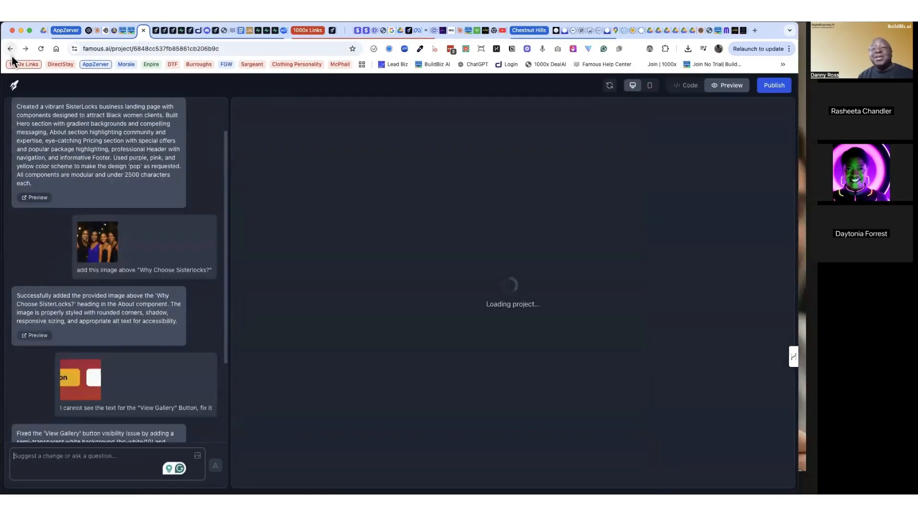
scroll(357, 333, "down", 4)
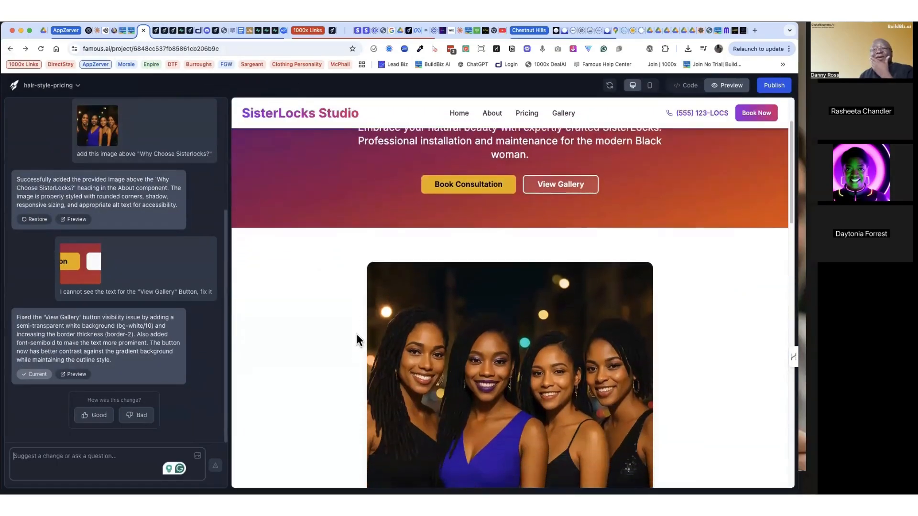
scroll(356, 334, "up", 4)
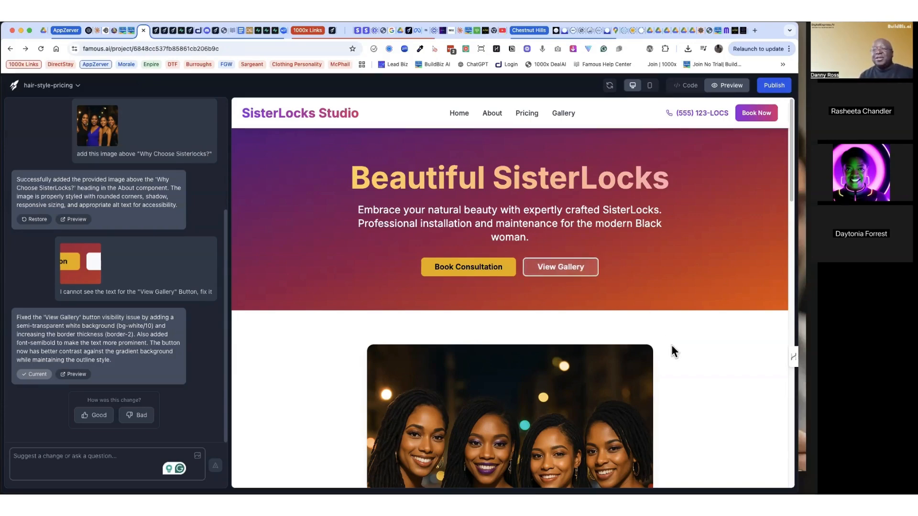
Step: Test the hero's Book Consultation button and draft the change request Add a calender function to the "Book Consultation" button
left_click(473, 266)
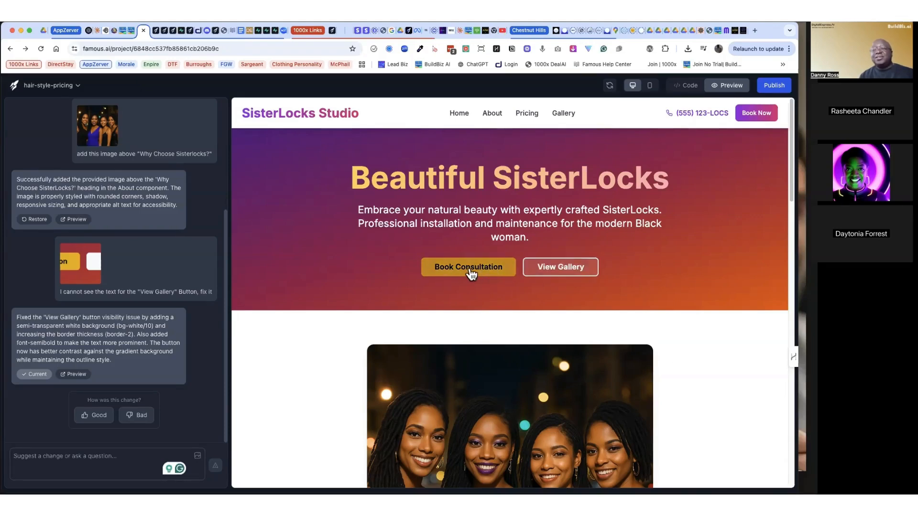
left_click(163, 456)
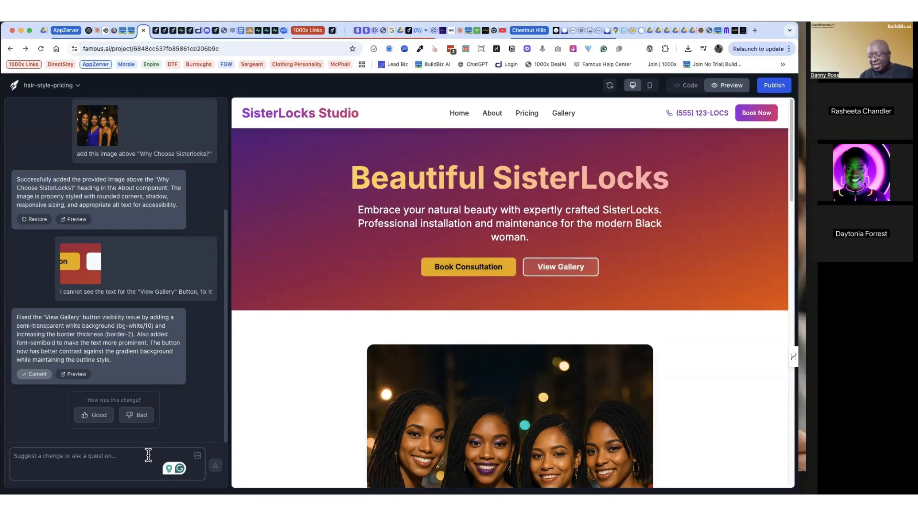
type("Add a ca")
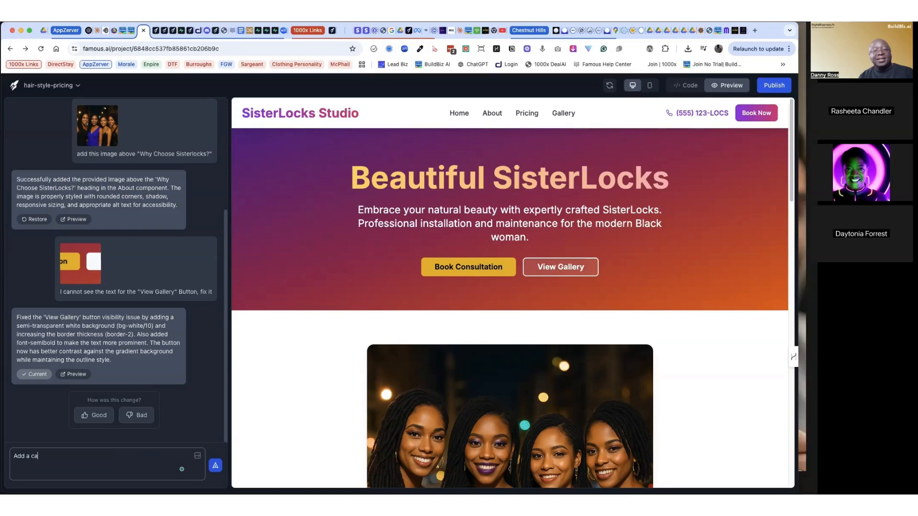
type("lender function to the")
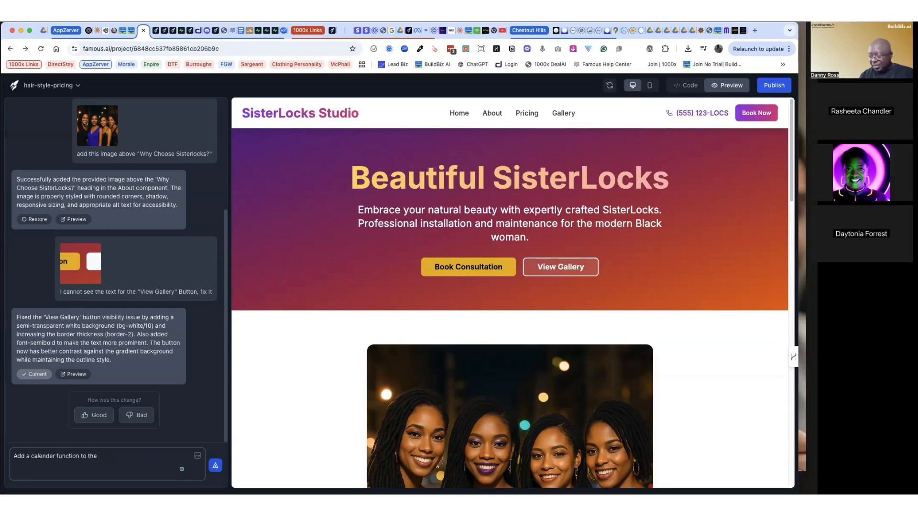
type(" \"Book")
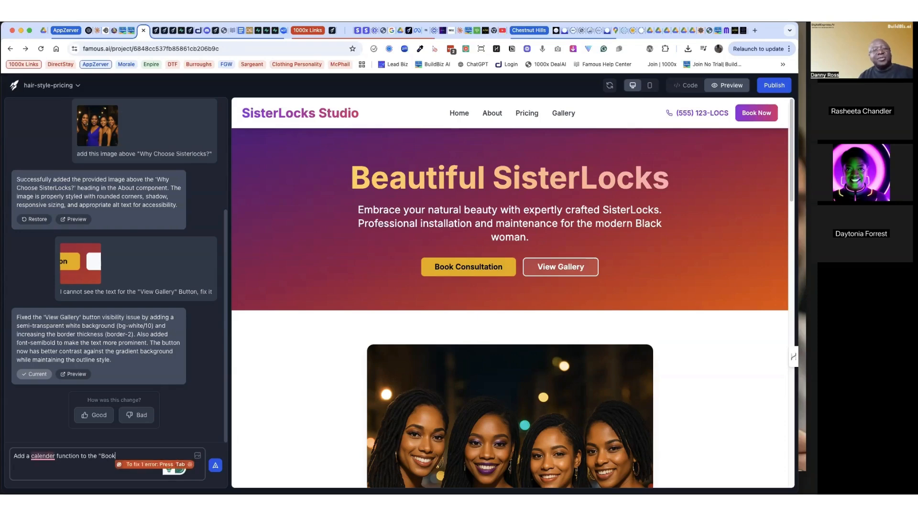
type(" Consul")
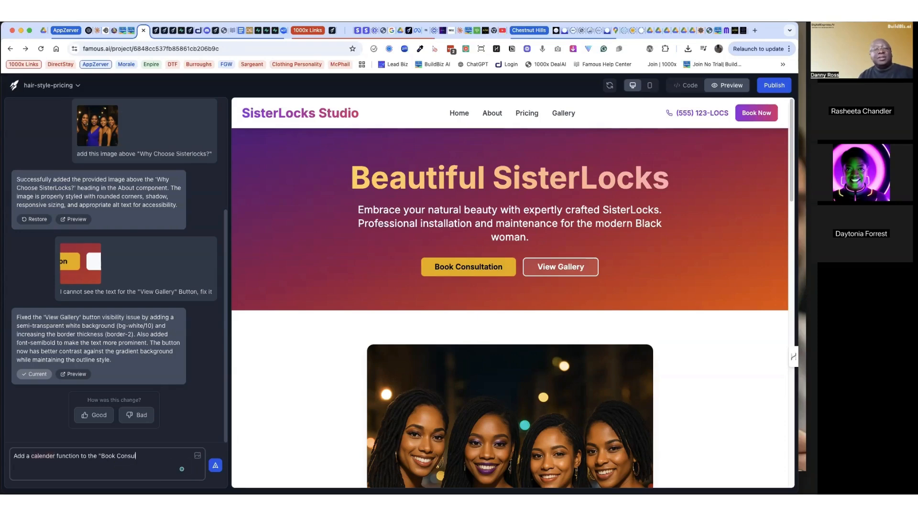
type("tation")
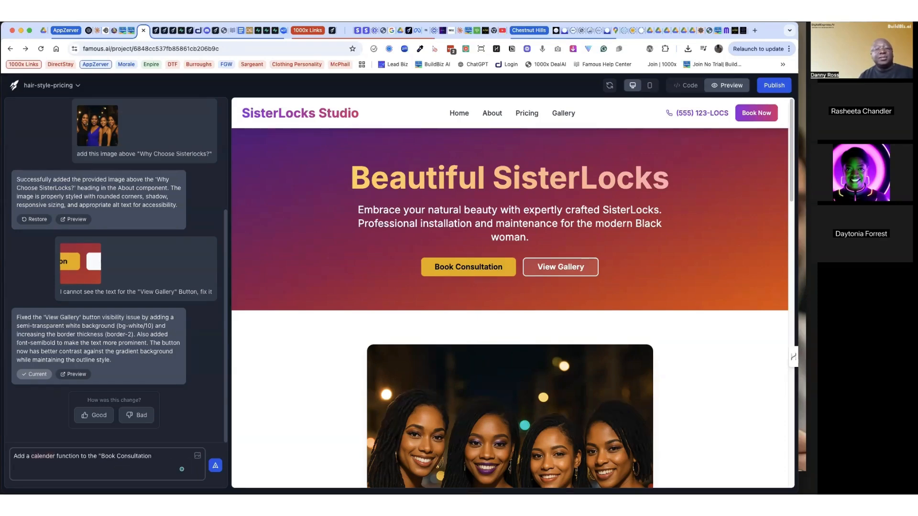
type("\"")
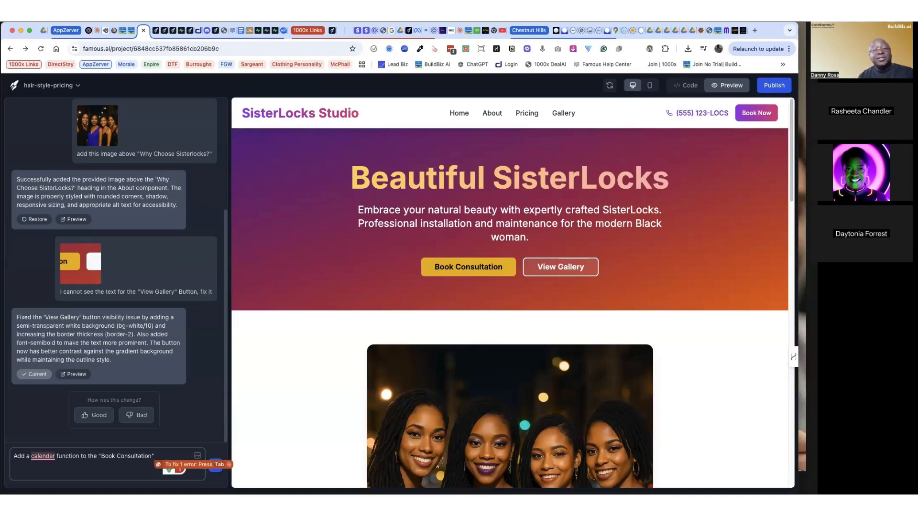
type("button")
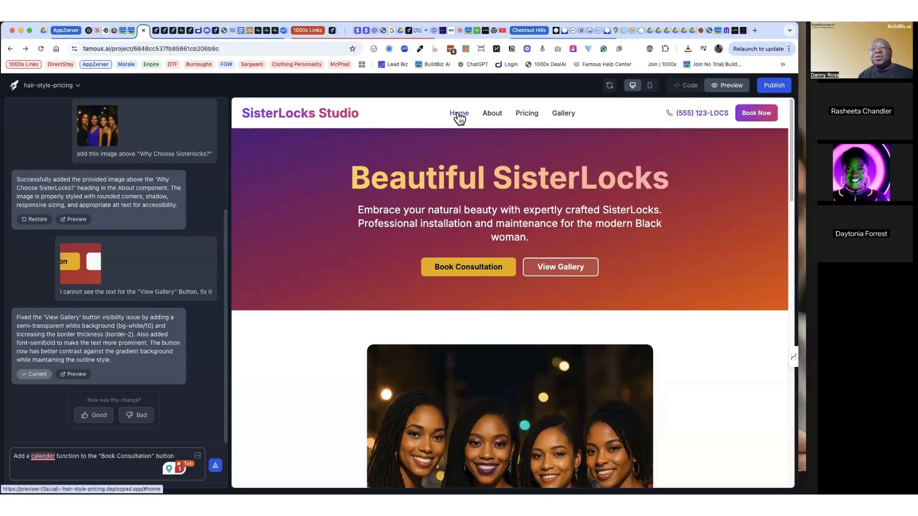
Step: Review the landing page preview from the About section through the pricing packages to the footer
left_click(493, 113)
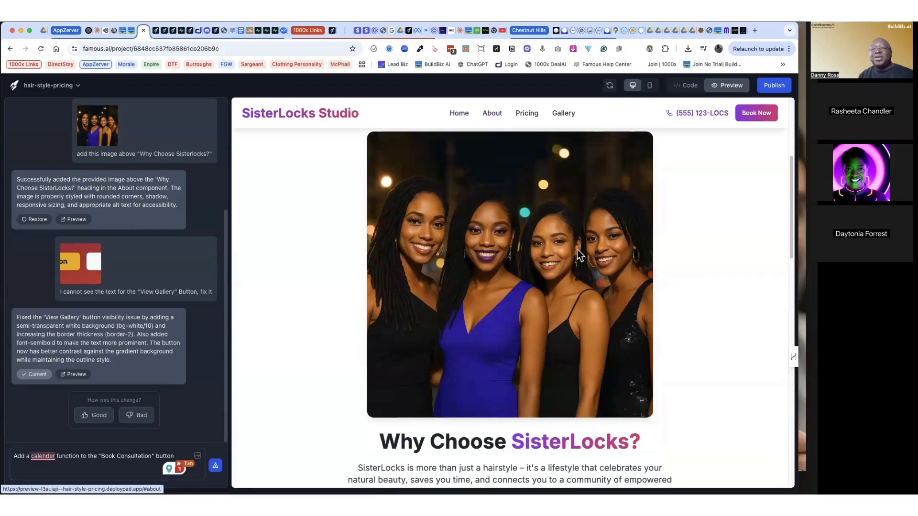
scroll(744, 328, "down", 10)
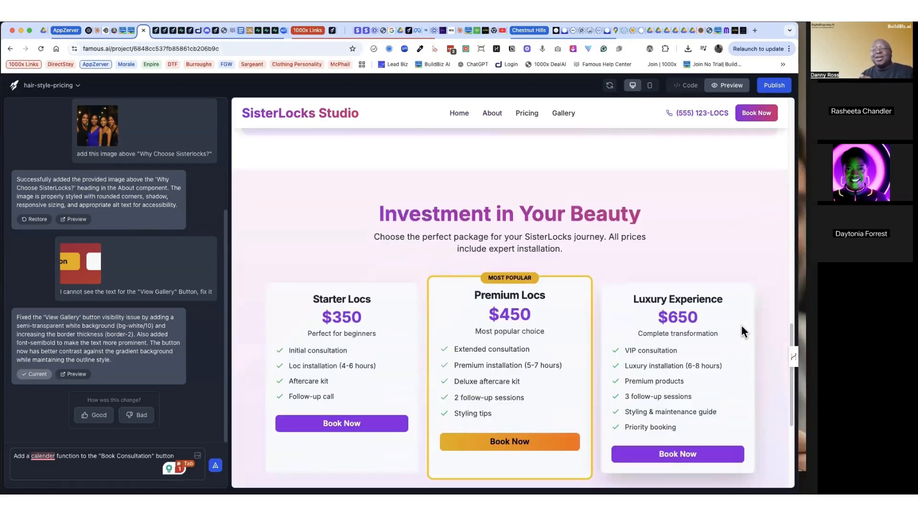
scroll(742, 328, "up", 15)
scroll(741, 327, "down", 15)
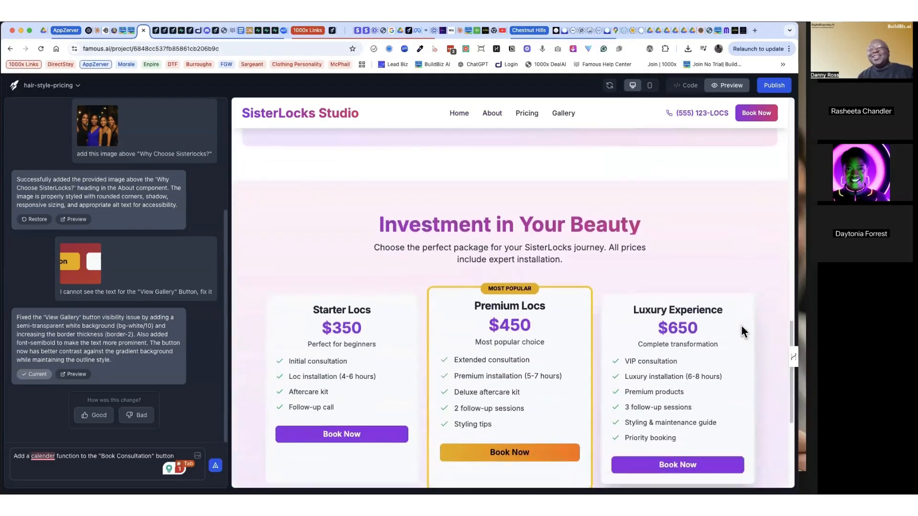
scroll(740, 326, "up", 15)
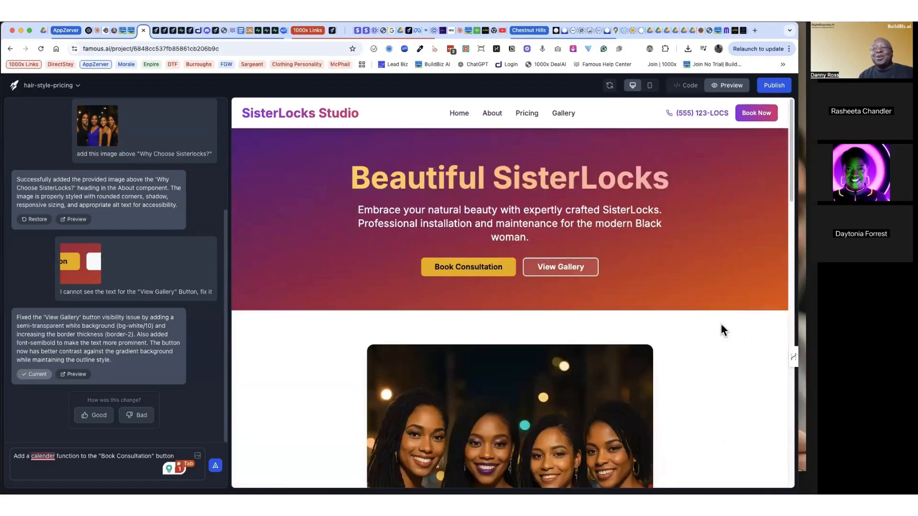
left_click(490, 113)
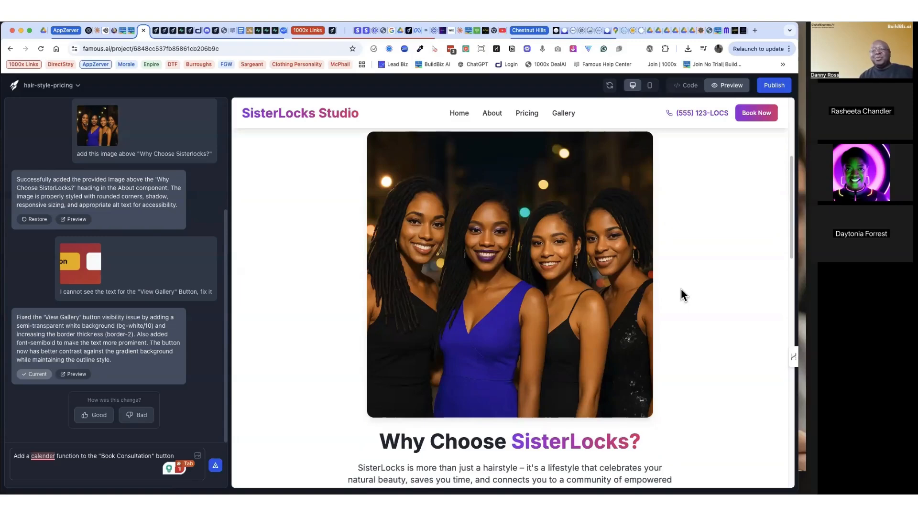
scroll(681, 289, "down", 3)
scroll(620, 270, "down", 10)
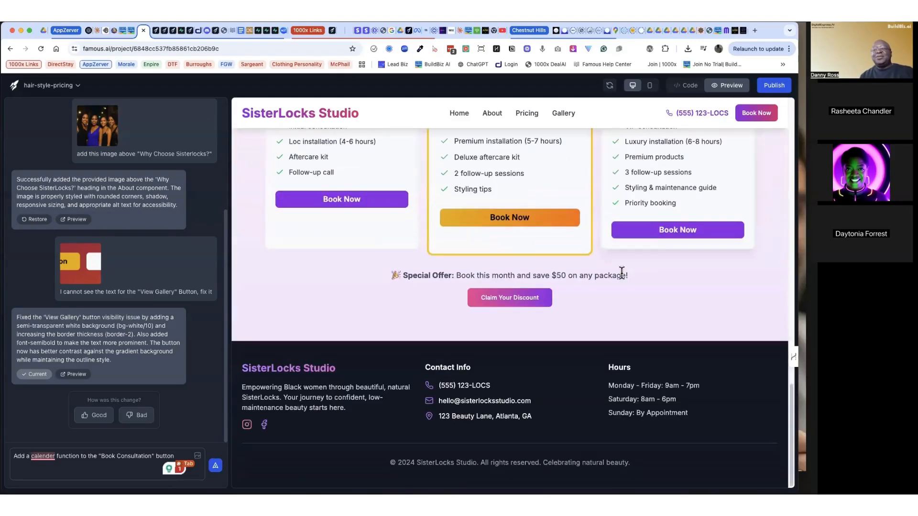
Step: Examine the Starter Locs and Premium Locs prices in the Investment in Your Beauty section and the content around it
scroll(621, 277, "up", 2)
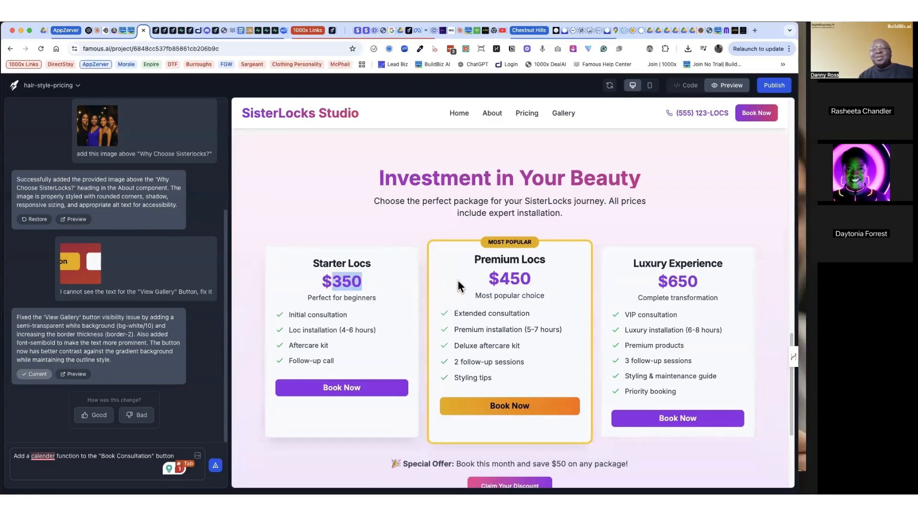
left_click_drag(498, 276, 552, 281)
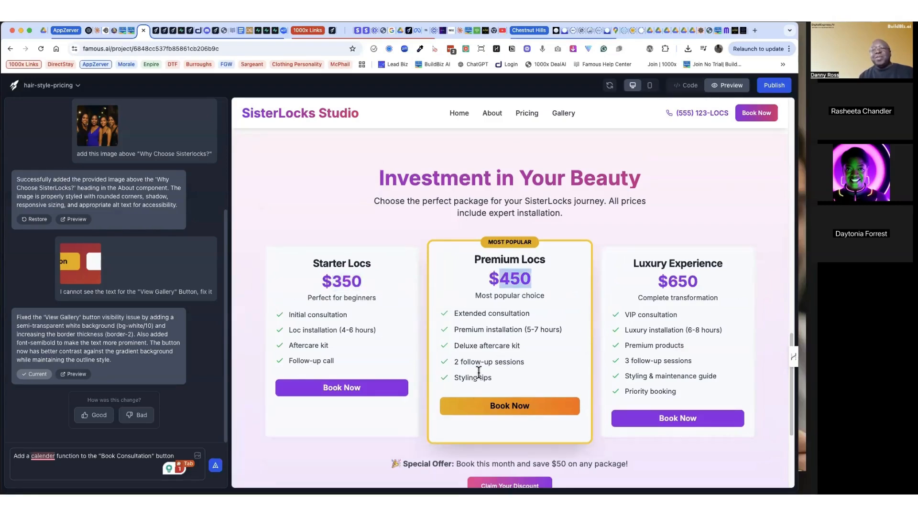
left_click_drag(332, 280, 369, 281)
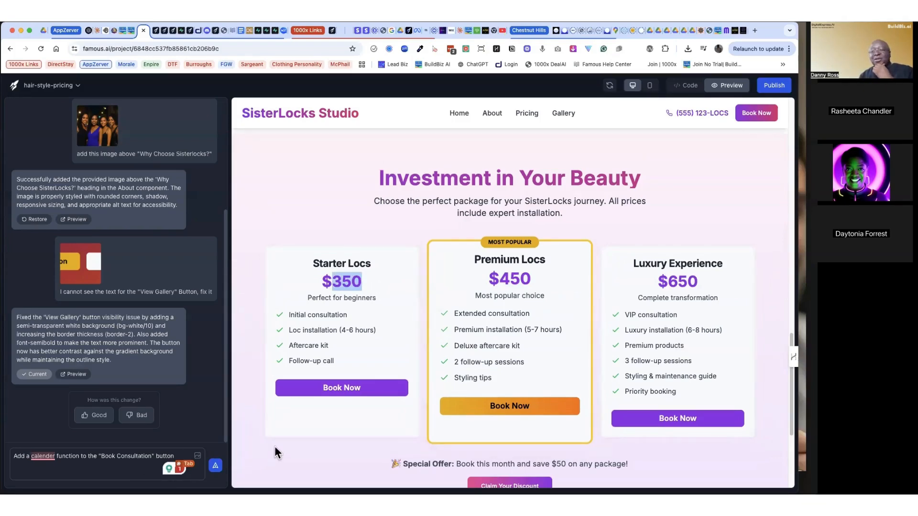
scroll(274, 447, "down", 4)
scroll(274, 447, "up", 15)
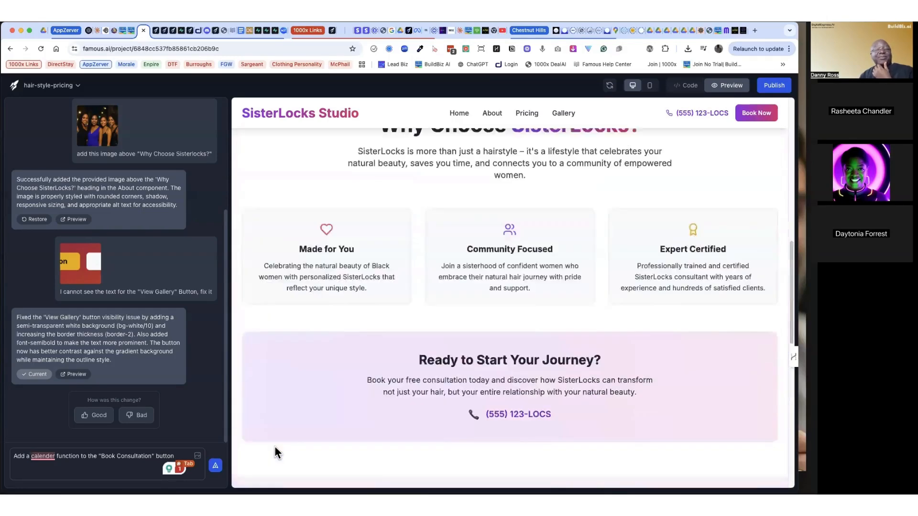